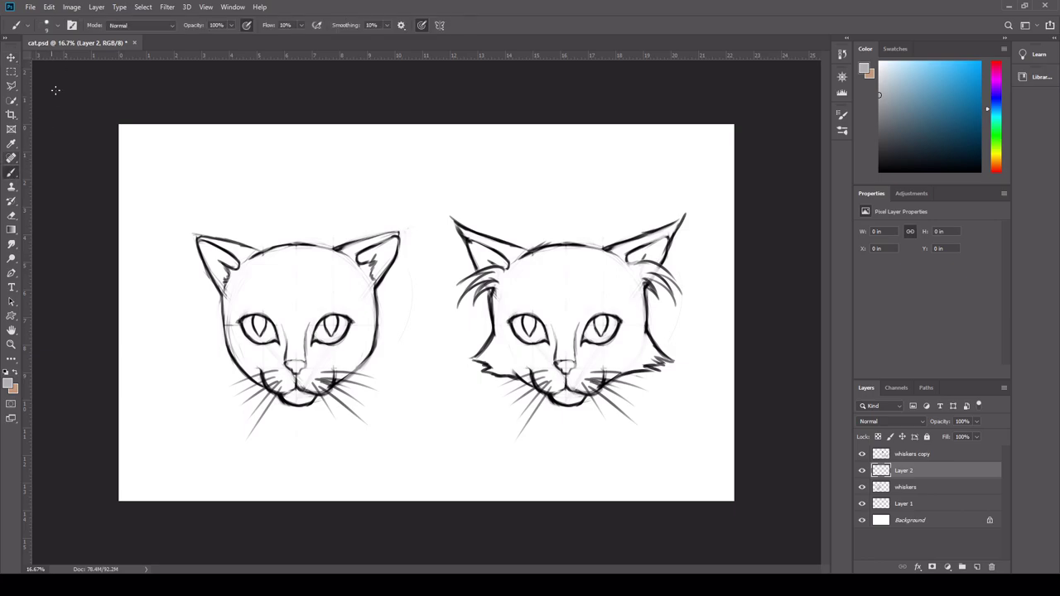
pyautogui.click(877, 139)
pyautogui.moveTo(281, 291); pyautogui.dragTo(290, 342)
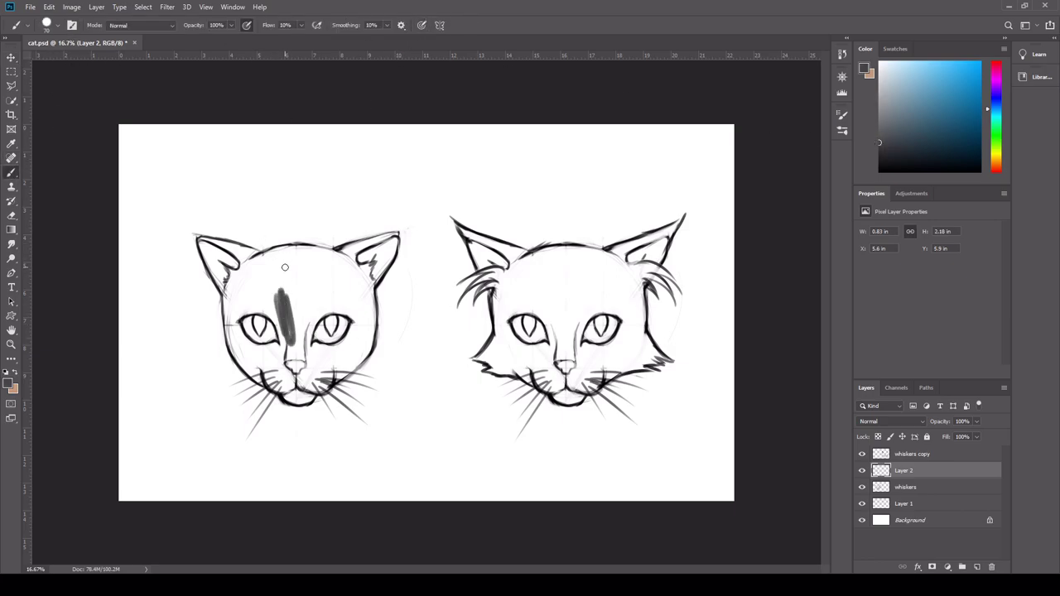
pyautogui.press(']')
pyautogui.press(']')
pyautogui.press(']')
pyautogui.press(']')
pyautogui.press(']')
pyautogui.moveTo(265, 296)
pyautogui.mouseDown()
pyautogui.moveTo(292, 287)
pyautogui.moveTo(295, 354)
pyautogui.mouseUp()
pyautogui.hotkey('ctrl', 'z')
pyautogui.hotkey('ctrl', 'z')
pyautogui.hotkey('ctrl', 'z')
# Fill the Background layer with a neutral mid-grey using the Paint Bucket
pyautogui.click(914, 521)
pyautogui.press('g')
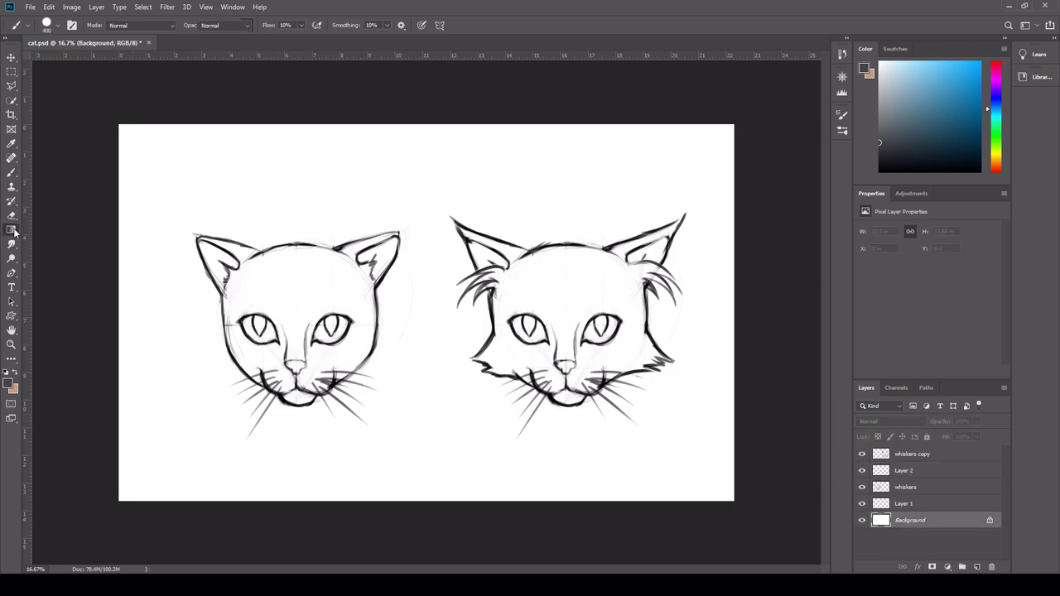
pyautogui.click(458, 220)
pyautogui.click(880, 115)
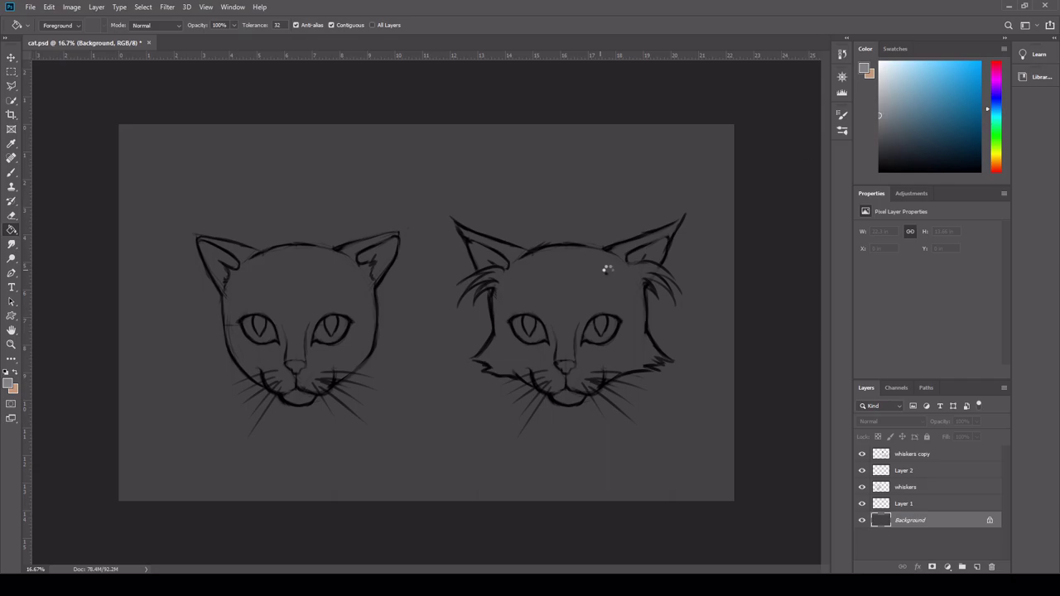
pyautogui.click(604, 268)
# Create a new layer above Layer 1 and name it "colour"
pyautogui.click(902, 503)
pyautogui.click(977, 567)
pyautogui.doubleClick(903, 504)
pyautogui.write('colour')
pyautogui.press('Return')
# Paint the short-haired cat's whole head and ears flat dark grey with the Brush, keeping inside the sketch lines
pyautogui.click(11, 171)
pyautogui.click(879, 141)
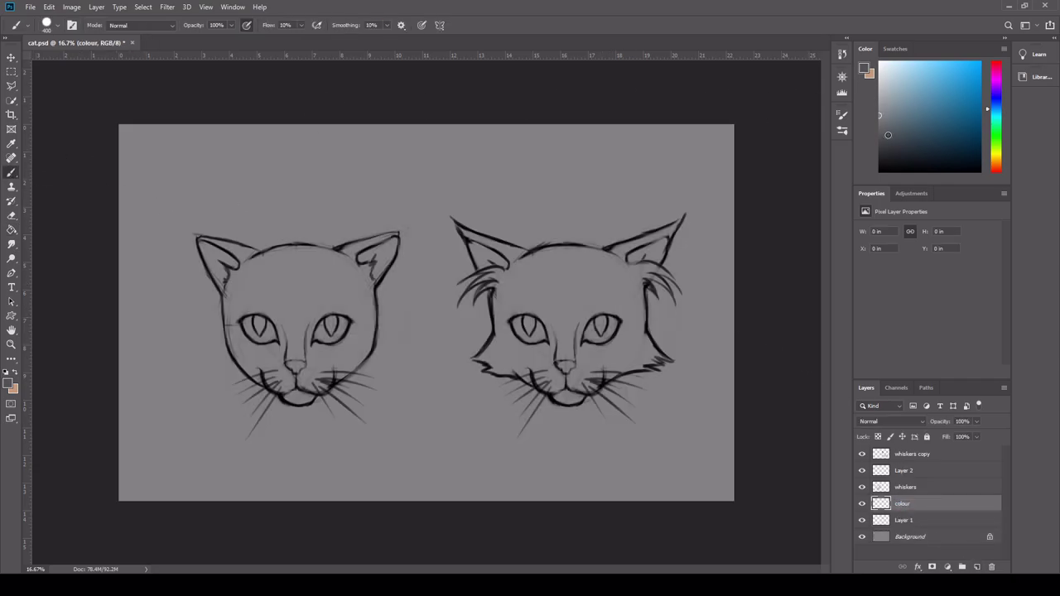
pyautogui.moveTo(298, 323)
pyautogui.mouseDown()
pyautogui.moveTo(257, 297)
pyautogui.moveTo(271, 315)
pyautogui.moveTo(259, 359)
pyautogui.moveTo(286, 370)
pyautogui.moveTo(302, 361)
pyautogui.moveTo(300, 388)
pyautogui.moveTo(308, 359)
pyautogui.moveTo(323, 370)
pyautogui.moveTo(358, 336)
pyautogui.moveTo(315, 276)
pyautogui.moveTo(262, 294)
pyautogui.moveTo(320, 282)
pyautogui.moveTo(341, 291)
pyautogui.moveTo(295, 292)
pyautogui.moveTo(273, 322)
pyautogui.moveTo(247, 302)
pyautogui.moveTo(253, 354)
pyautogui.moveTo(298, 381)
pyautogui.moveTo(345, 354)
pyautogui.moveTo(348, 258)
pyautogui.moveTo(330, 257)
pyautogui.moveTo(351, 265)
pyautogui.moveTo(345, 253)
pyautogui.moveTo(390, 242)
pyautogui.moveTo(380, 267)
pyautogui.moveTo(366, 265)
pyautogui.moveTo(392, 245)
pyautogui.moveTo(355, 280)
pyautogui.mouseUp()
pyautogui.press('[')
pyautogui.press('[')
pyautogui.press('[')
pyautogui.press('[')
pyautogui.press('[')
pyautogui.moveTo(206, 244)
pyautogui.mouseDown()
pyautogui.moveTo(228, 292)
pyautogui.moveTo(204, 245)
pyautogui.moveTo(232, 249)
pyautogui.moveTo(245, 278)
pyautogui.mouseUp()
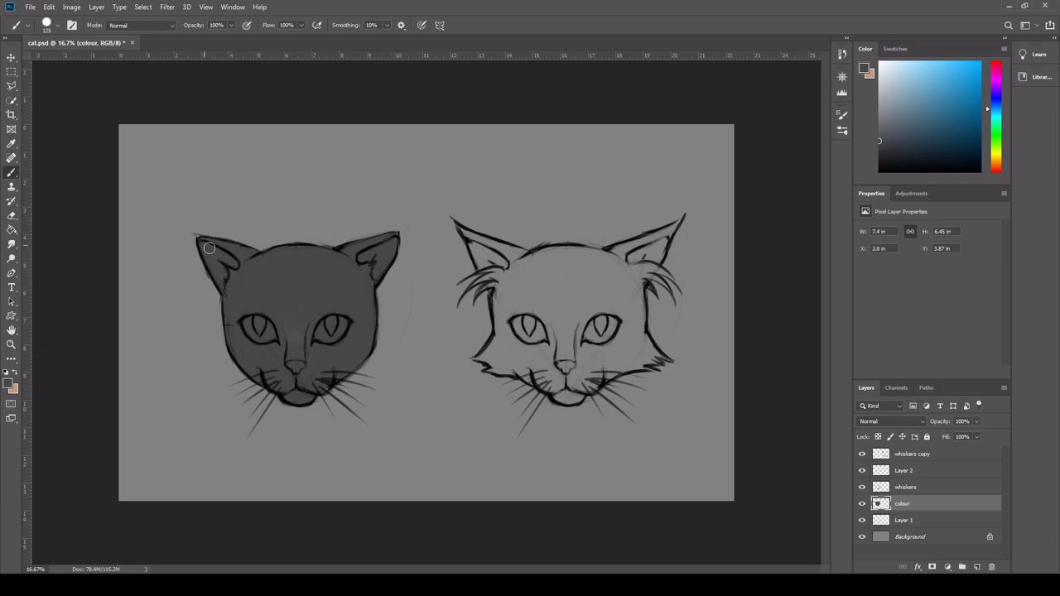
# Paint the long-haired cat's whole head, ears and cheek fur flat beige, keeping inside the sketch lines
pyautogui.click(901, 98)
pyautogui.moveTo(582, 286)
pyautogui.mouseDown()
pyautogui.moveTo(562, 362)
pyautogui.moveTo(548, 356)
pyautogui.mouseUp()
pyautogui.click(996, 162)
pyautogui.moveTo(585, 289)
pyautogui.mouseDown()
pyautogui.moveTo(527, 291)
pyautogui.moveTo(506, 314)
pyautogui.moveTo(518, 289)
pyautogui.moveTo(613, 279)
pyautogui.moveTo(568, 386)
pyautogui.moveTo(542, 374)
pyautogui.moveTo(576, 360)
pyautogui.moveTo(584, 379)
pyautogui.moveTo(563, 363)
pyautogui.moveTo(528, 365)
pyautogui.mouseUp()
pyautogui.press('[')
pyautogui.press('[')
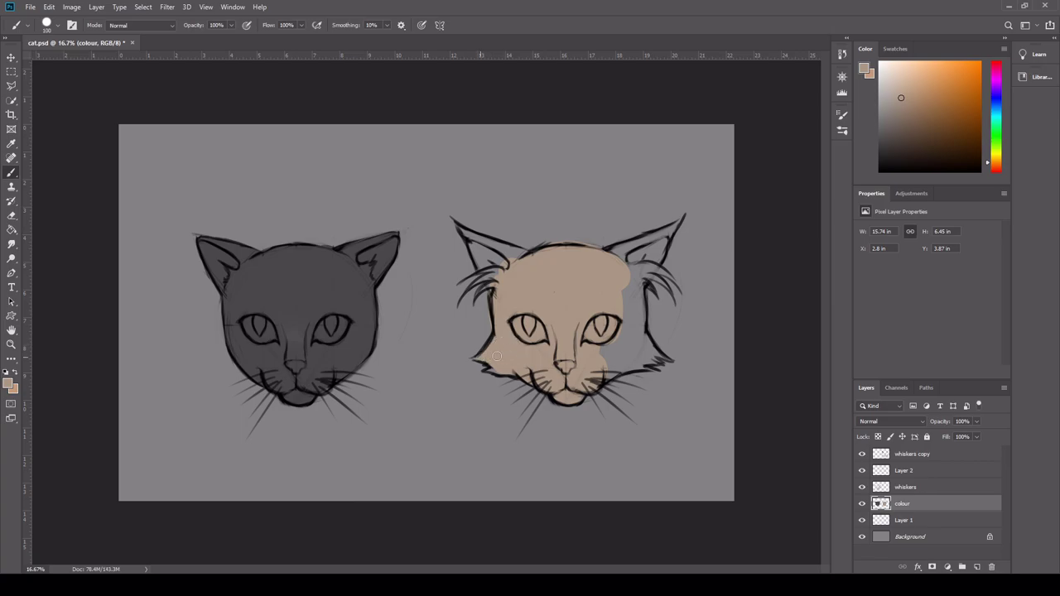
pyautogui.moveTo(528, 262)
pyautogui.mouseDown()
pyautogui.moveTo(459, 232)
pyautogui.moveTo(491, 256)
pyautogui.mouseUp()
pyautogui.moveTo(626, 250)
pyautogui.mouseDown()
pyautogui.moveTo(682, 218)
pyautogui.moveTo(659, 249)
pyautogui.moveTo(662, 239)
pyautogui.moveTo(630, 261)
pyautogui.moveTo(640, 331)
pyautogui.mouseUp()
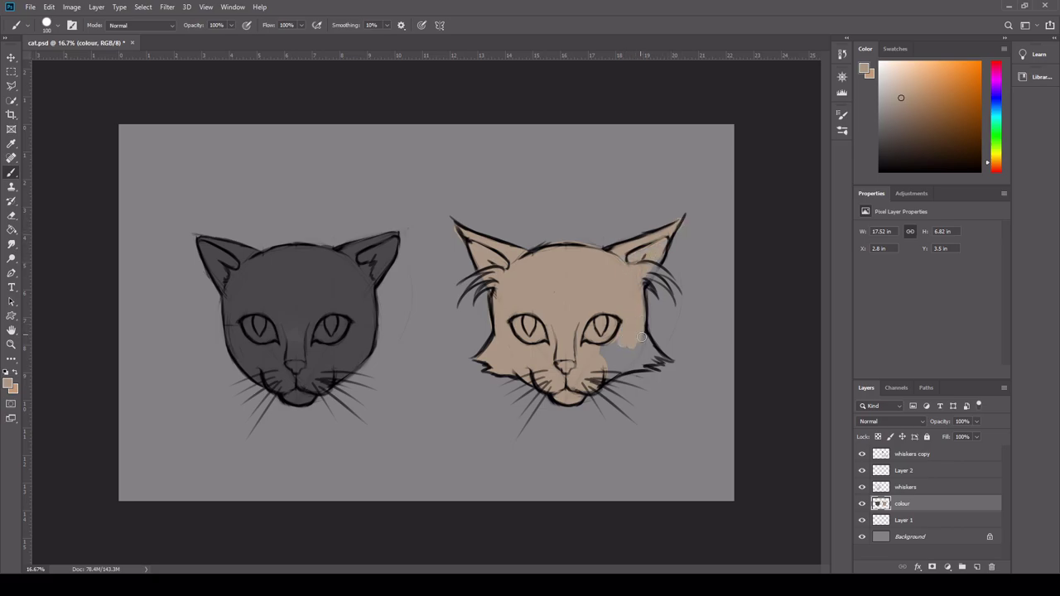
pyautogui.moveTo(643, 279)
pyautogui.mouseDown()
pyautogui.moveTo(633, 361)
pyautogui.moveTo(610, 366)
pyautogui.moveTo(617, 339)
pyautogui.moveTo(600, 332)
pyautogui.moveTo(636, 355)
pyautogui.moveTo(604, 368)
pyautogui.moveTo(655, 355)
pyautogui.mouseUp()
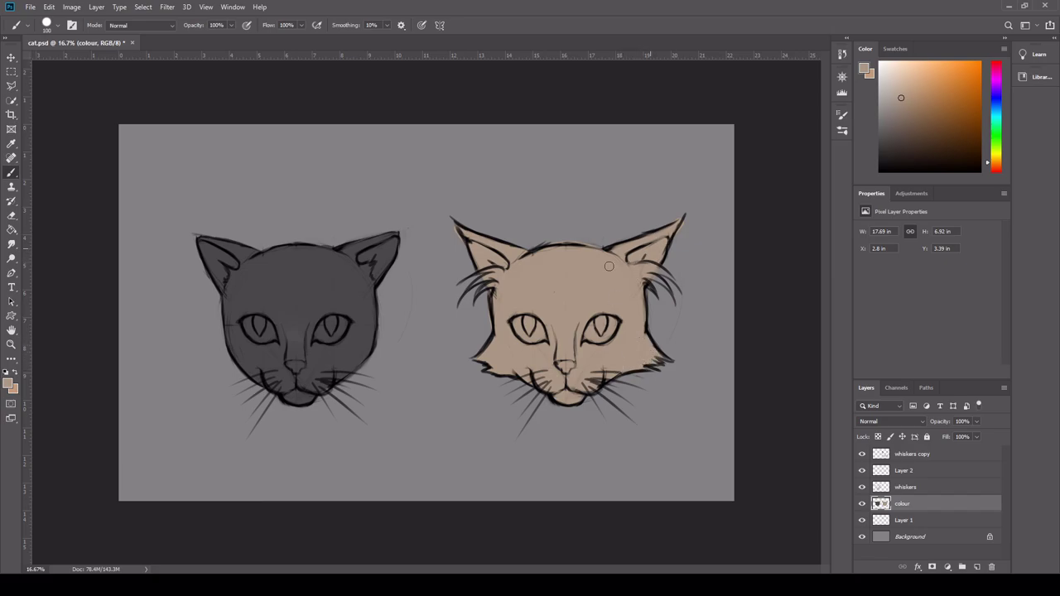
# Add a layer named "shading" above the colour layer and mask it to the painted shapes of both cat heads
pyautogui.click(878, 437)
pyautogui.keyDown('ctrl'); pyautogui.click(881, 504); pyautogui.keyUp('ctrl')
pyautogui.click(978, 567)
pyautogui.doubleClick(903, 504)
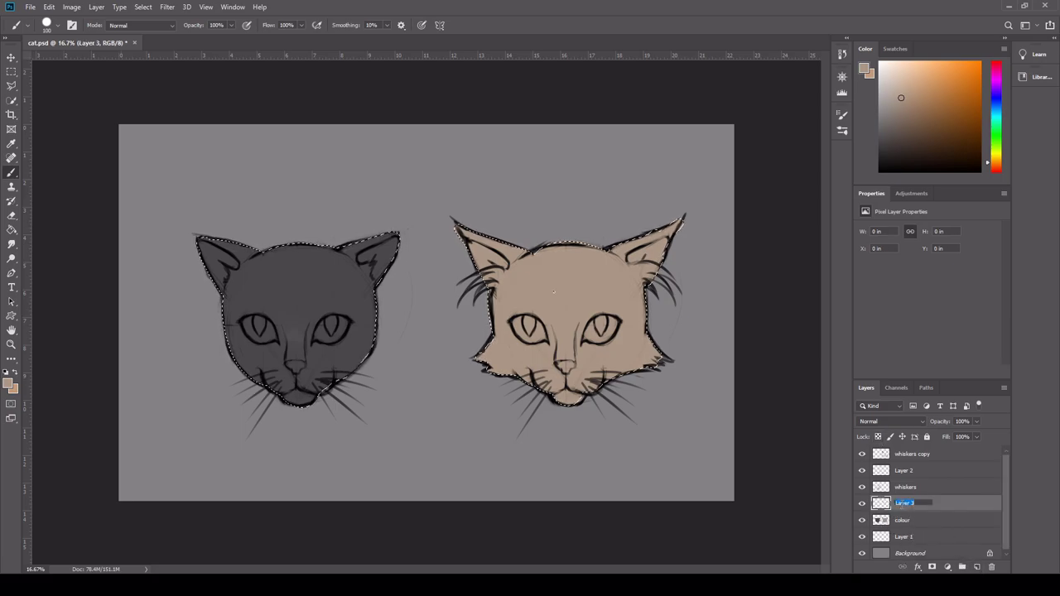
pyautogui.write('shading')
pyautogui.press('Return')
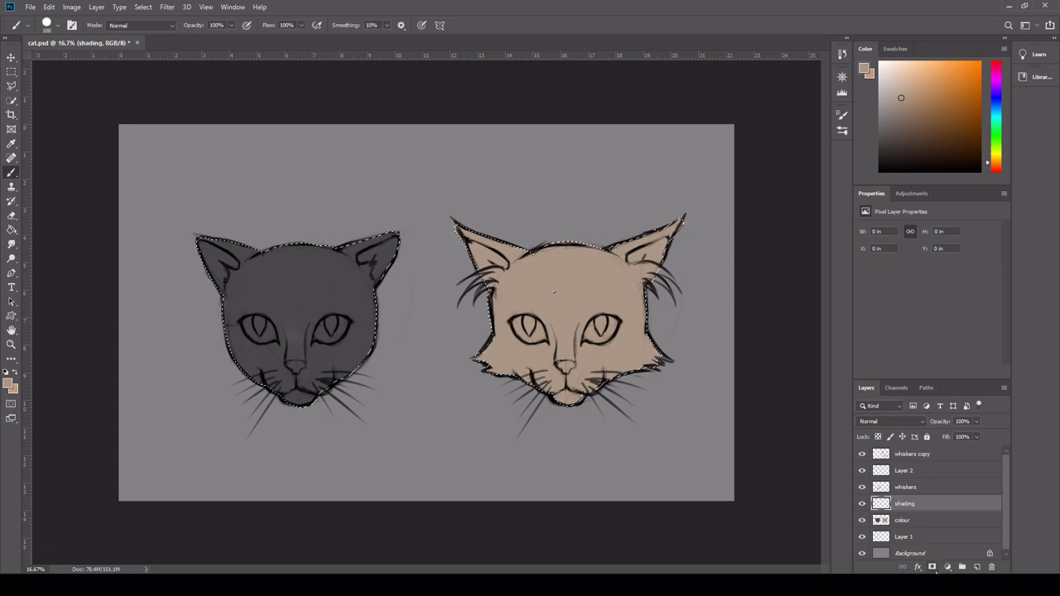
pyautogui.click(931, 567)
pyautogui.click(880, 503)
# Turn on pen pressure for brush opacity and choose a muted blue-grey lighter than the dark cat's coat
pyautogui.moveTo(200, 242)
pyautogui.mouseDown()
pyautogui.moveTo(230, 250)
pyautogui.moveTo(304, 424)
pyautogui.mouseUp()
pyautogui.hotkey('ctrl', 'z')
pyautogui.click(246, 25)
pyautogui.keyDown('alt'); pyautogui.click(291, 294); pyautogui.keyUp('alt')
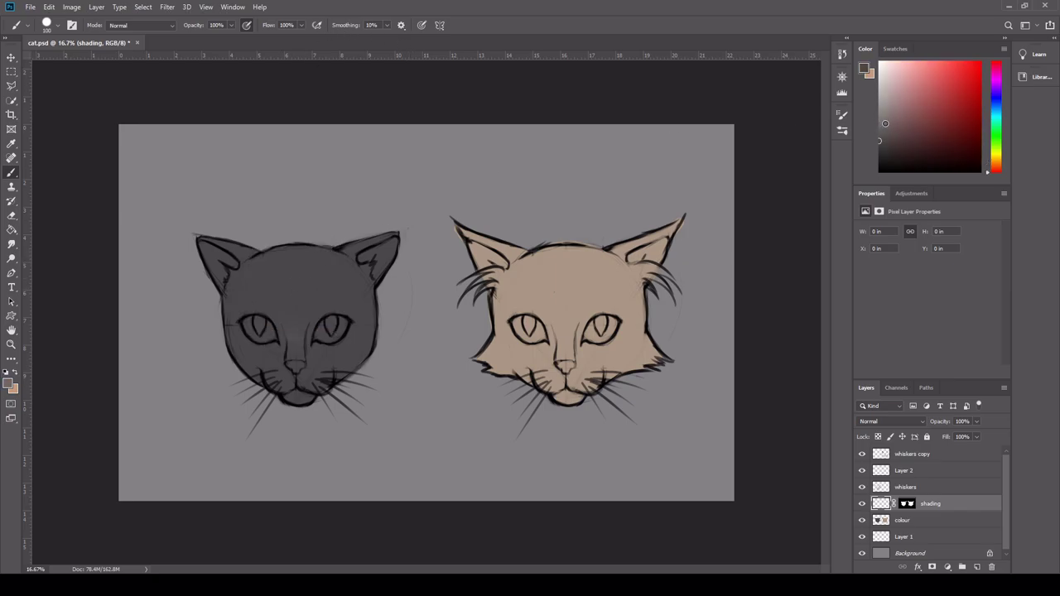
pyautogui.click(886, 122)
pyautogui.click(997, 110)
pyautogui.moveTo(306, 291); pyautogui.dragTo(301, 304)
pyautogui.hotkey('ctrl', 'z')
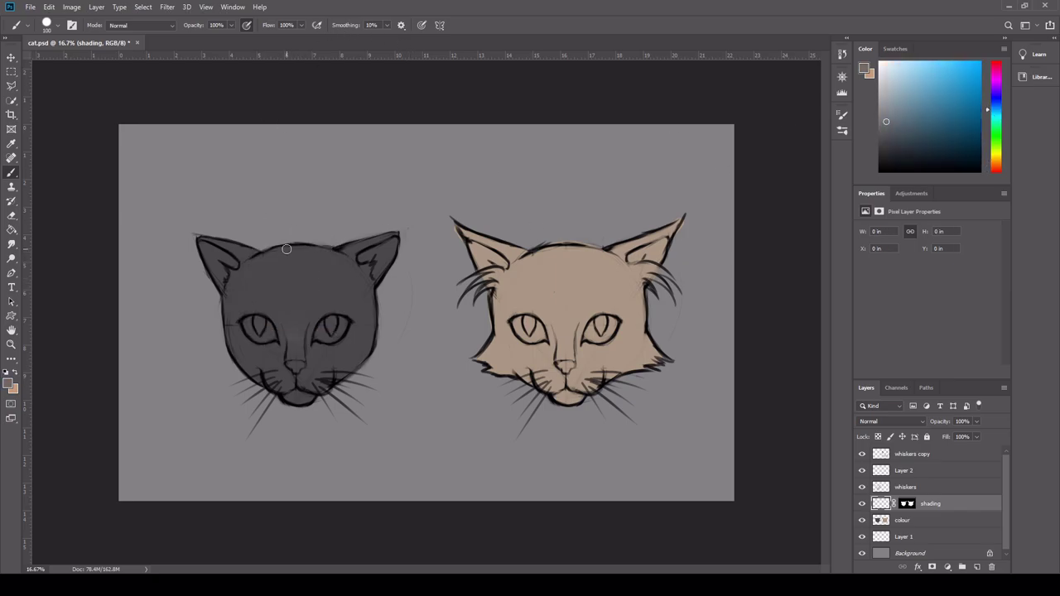
# Brush soft blue-grey highlights onto the dark cat's forehead, cheeks and muzzle, varying the brush size
pyautogui.press(']')
pyautogui.press(']')
pyautogui.press(']')
pyautogui.moveTo(298, 274)
pyautogui.mouseDown()
pyautogui.moveTo(291, 291)
pyautogui.moveTo(300, 289)
pyautogui.moveTo(282, 282)
pyautogui.moveTo(289, 268)
pyautogui.moveTo(315, 284)
pyautogui.moveTo(274, 274)
pyautogui.moveTo(290, 309)
pyautogui.moveTo(255, 283)
pyautogui.moveTo(286, 303)
pyautogui.moveTo(296, 331)
pyautogui.moveTo(296, 320)
pyautogui.mouseUp()
pyautogui.moveTo(240, 346)
pyautogui.mouseDown()
pyautogui.moveTo(292, 377)
pyautogui.moveTo(318, 371)
pyautogui.moveTo(301, 396)
pyautogui.mouseUp()
pyautogui.press('[')
pyautogui.press('[')
pyautogui.press('[')
pyautogui.press(']')
pyautogui.press(']')
pyautogui.press(']')
pyautogui.moveTo(278, 358); pyautogui.dragTo(260, 357)
pyautogui.moveTo(322, 370)
pyautogui.mouseDown()
pyautogui.moveTo(358, 337)
pyautogui.moveTo(328, 362)
pyautogui.mouseUp()
# Add fine blue-grey highlights around the dark cat's eye with a smaller brush
pyautogui.press('[')
pyautogui.press('[')
pyautogui.press('[')
pyautogui.press('[')
pyautogui.press('[')
pyautogui.press('[')
pyautogui.moveTo(314, 324); pyautogui.dragTo(322, 313)
# Brush soft blue-grey highlights onto the outer fur of the dark cat's ears, adjusting the brush size
pyautogui.press(']')
pyautogui.press(']')
pyautogui.press(']')
pyautogui.press(']')
pyautogui.press(']')
pyautogui.moveTo(244, 270)
pyautogui.mouseDown()
pyautogui.moveTo(259, 258)
pyautogui.moveTo(349, 267)
pyautogui.moveTo(404, 234)
pyautogui.mouseUp()
pyautogui.press(']')
pyautogui.press(']')
pyautogui.press(']')
pyautogui.press(']')
pyautogui.press('[')
pyautogui.press('[')
pyautogui.press('[')
pyautogui.press('[')
pyautogui.press('[')
pyautogui.press('[')
pyautogui.press(']')
pyautogui.press(']')
pyautogui.press(']')
pyautogui.press(']')
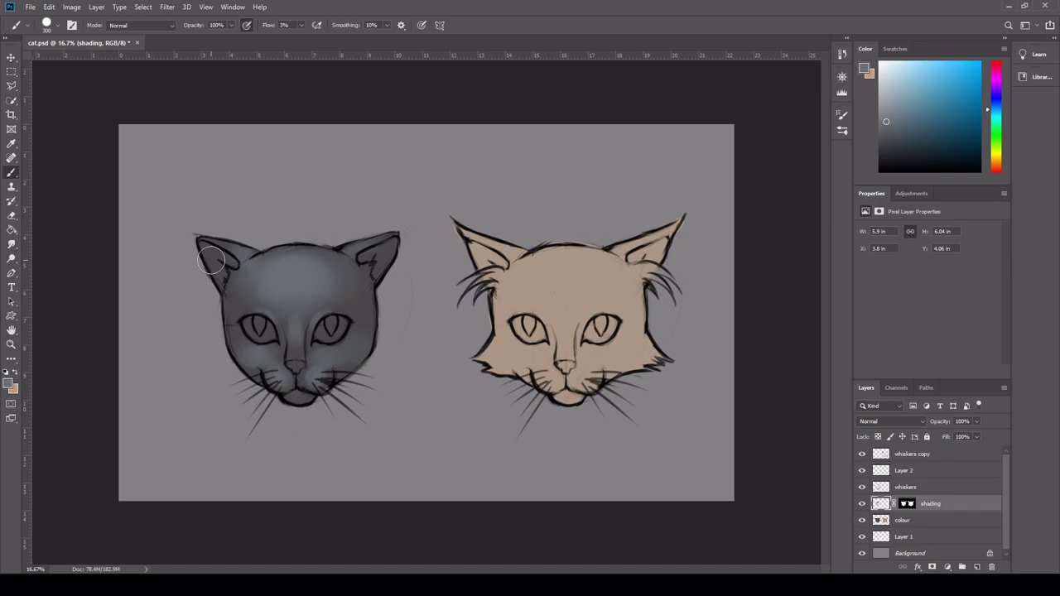
# Paint the insides of both of the dark cat's ears a muted dark pink
pyautogui.click(995, 79)
pyautogui.click(930, 82)
pyautogui.moveTo(1002, 80); pyautogui.dragTo(997, 67)
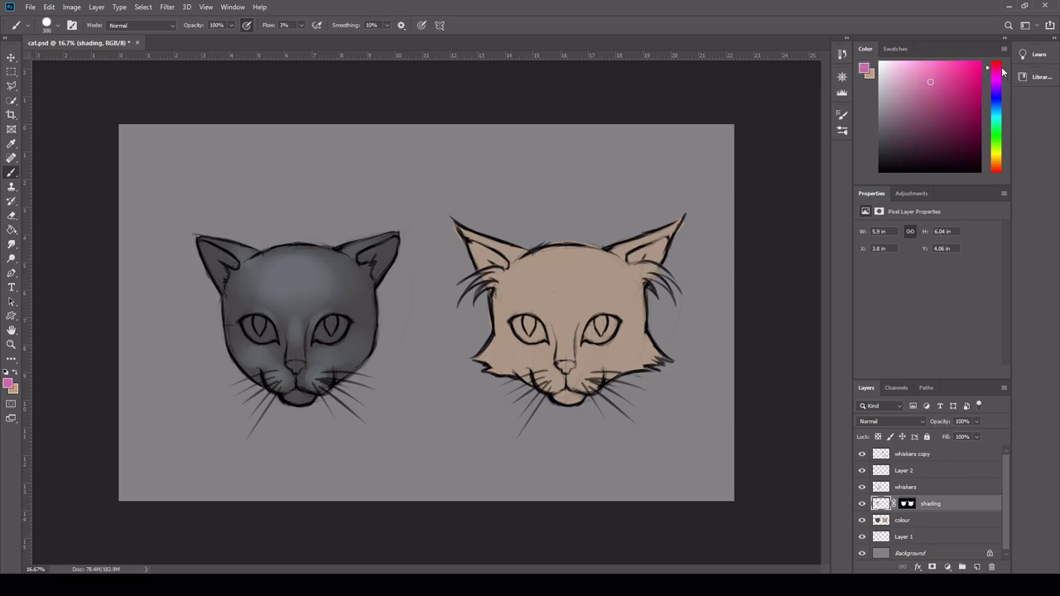
pyautogui.click(913, 93)
pyautogui.moveTo(222, 255)
pyautogui.mouseDown()
pyautogui.moveTo(211, 277)
pyautogui.moveTo(212, 263)
pyautogui.mouseUp()
pyautogui.hotkey('ctrl', 'z')
pyautogui.click(914, 113)
pyautogui.moveTo(392, 251); pyautogui.dragTo(374, 273)
pyautogui.press('[')
pyautogui.press('[')
pyautogui.press('[')
pyautogui.press('[')
pyautogui.press('[')
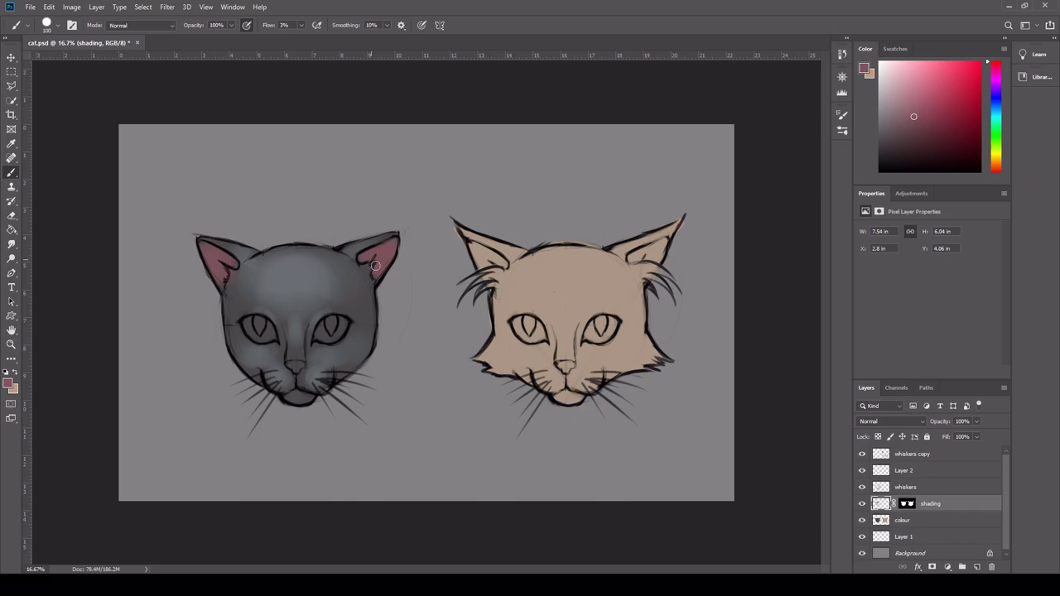
# Choose a dark desaturated blue and shade around the dark cat's eyes, nose and mouth
pyautogui.keyDown('alt'); pyautogui.click(318, 320); pyautogui.keyUp('alt')
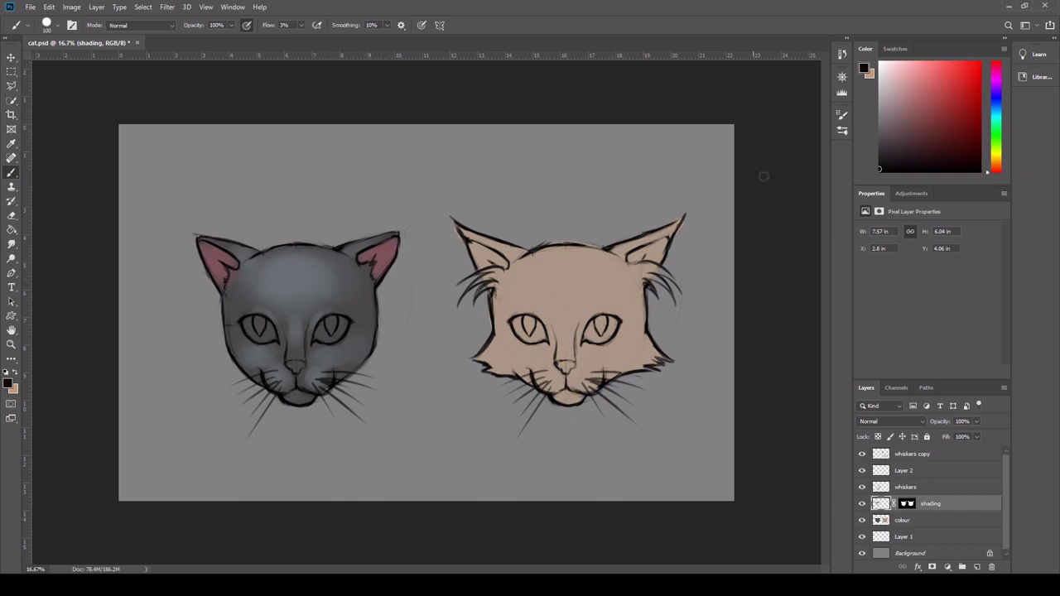
pyautogui.keyDown('alt'); pyautogui.click(356, 301); pyautogui.keyUp('alt')
pyautogui.click(894, 149)
pyautogui.click(994, 105)
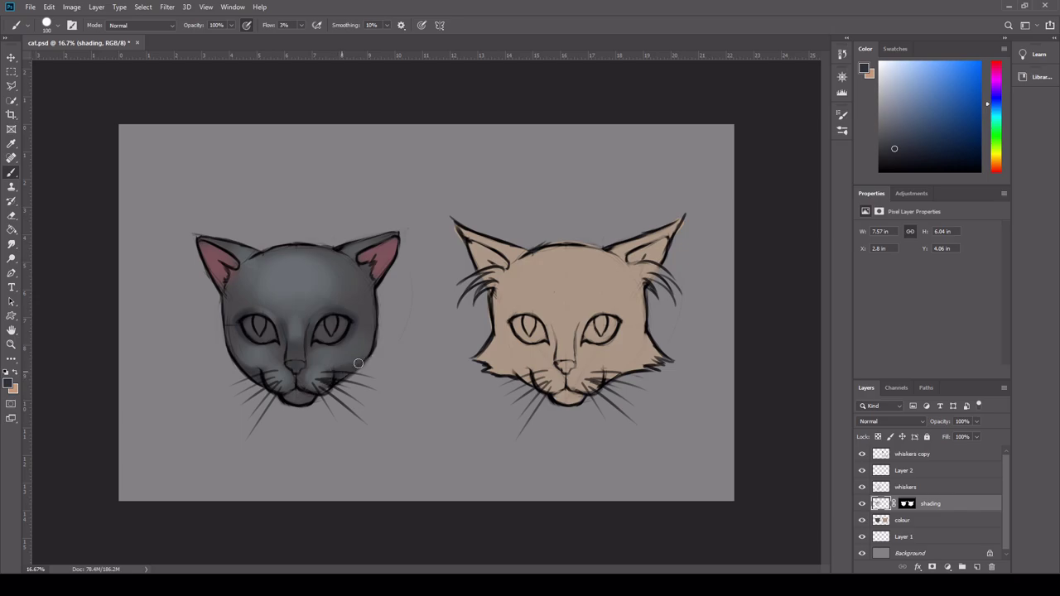
# Deepen the dark blue shadows on the dark cat's cheeks and along the sides of its head with a size 200 brush
pyautogui.press(']')
pyautogui.press(']')
pyautogui.press(']')
pyautogui.press(']')
pyautogui.moveTo(235, 365)
pyautogui.mouseDown()
pyautogui.moveTo(261, 371)
pyautogui.moveTo(269, 356)
pyautogui.mouseUp()
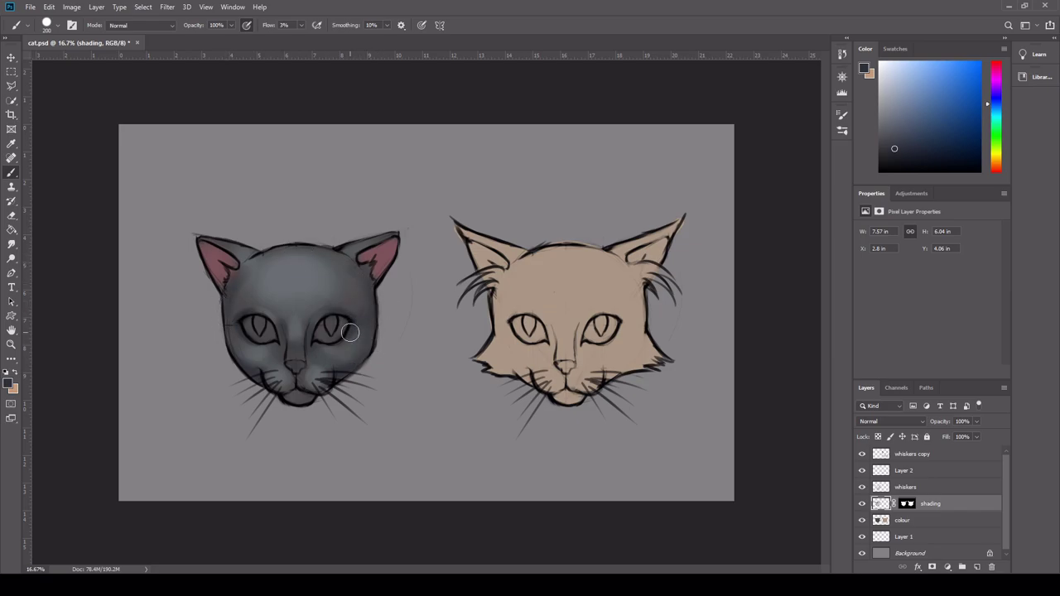
pyautogui.moveTo(249, 267)
pyautogui.mouseDown()
pyautogui.moveTo(278, 278)
pyautogui.moveTo(268, 261)
pyautogui.mouseUp()
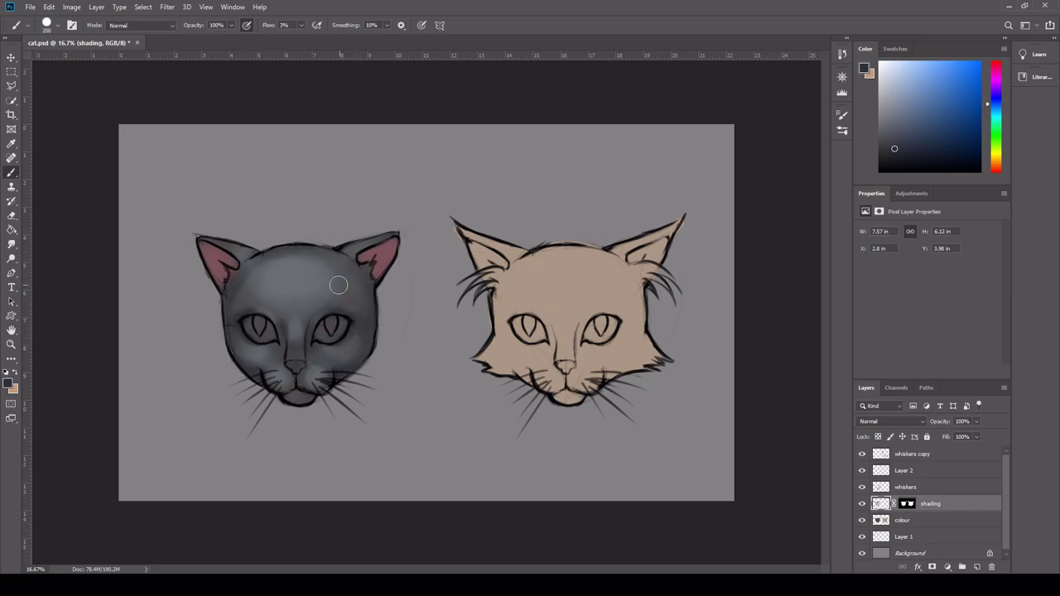
pyautogui.moveTo(356, 308)
pyautogui.mouseDown()
pyautogui.moveTo(360, 255)
pyautogui.moveTo(404, 228)
pyautogui.moveTo(331, 218)
pyautogui.moveTo(202, 243)
pyautogui.moveTo(254, 252)
pyautogui.moveTo(314, 242)
pyautogui.moveTo(256, 273)
pyautogui.mouseUp()
# Blend the dark cat's forehead with sampled blue-greys and brighten its muzzle and chin with light grey
pyautogui.keyDown('alt'); pyautogui.click(276, 260); pyautogui.keyUp('alt')
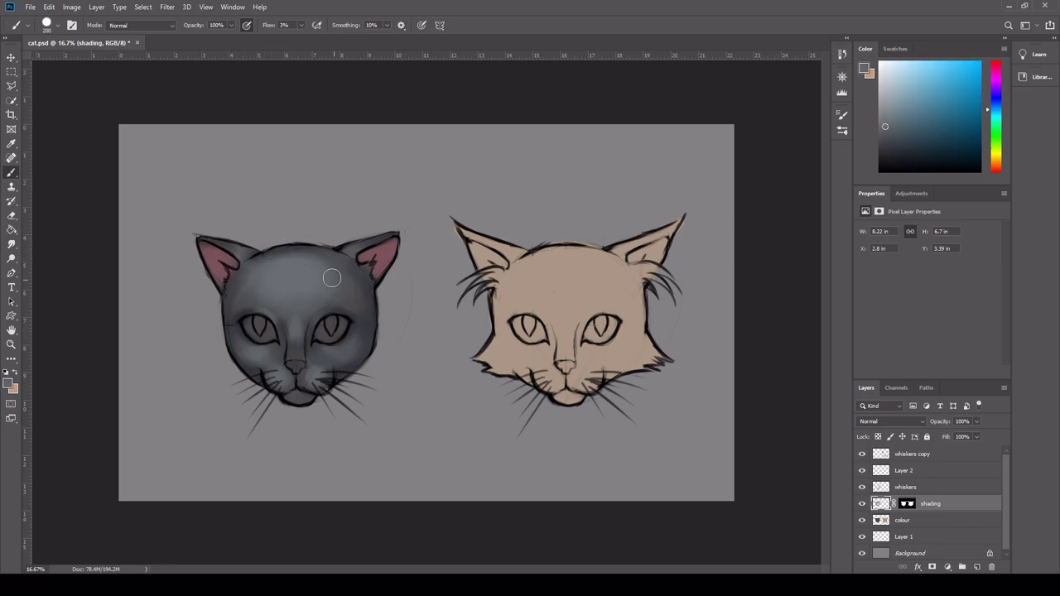
pyautogui.keyDown('alt'); pyautogui.click(307, 279); pyautogui.keyUp('alt')
pyautogui.click(885, 98)
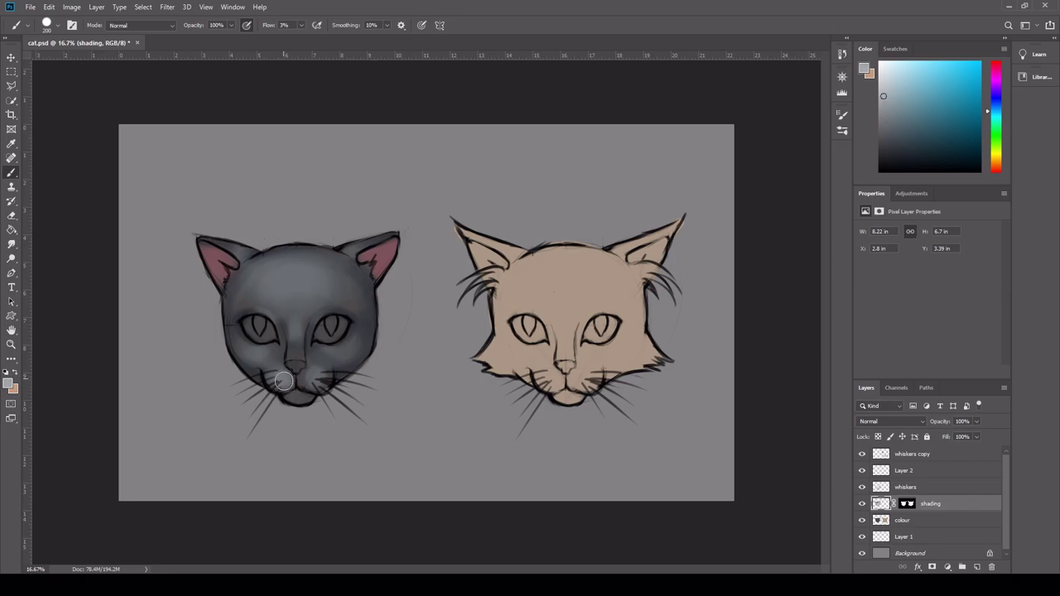
pyautogui.moveTo(303, 396); pyautogui.dragTo(301, 402)
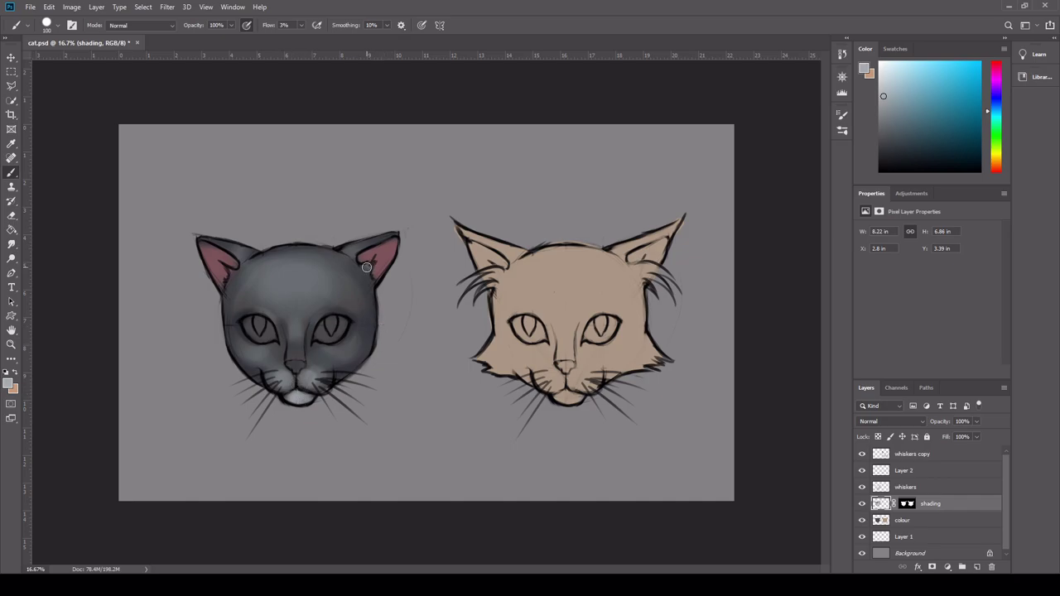
# Paint lighter pink highlights inside both of the dark cat's ears
pyautogui.keyDown('alt'); pyautogui.click(215, 252); pyautogui.keyUp('alt')
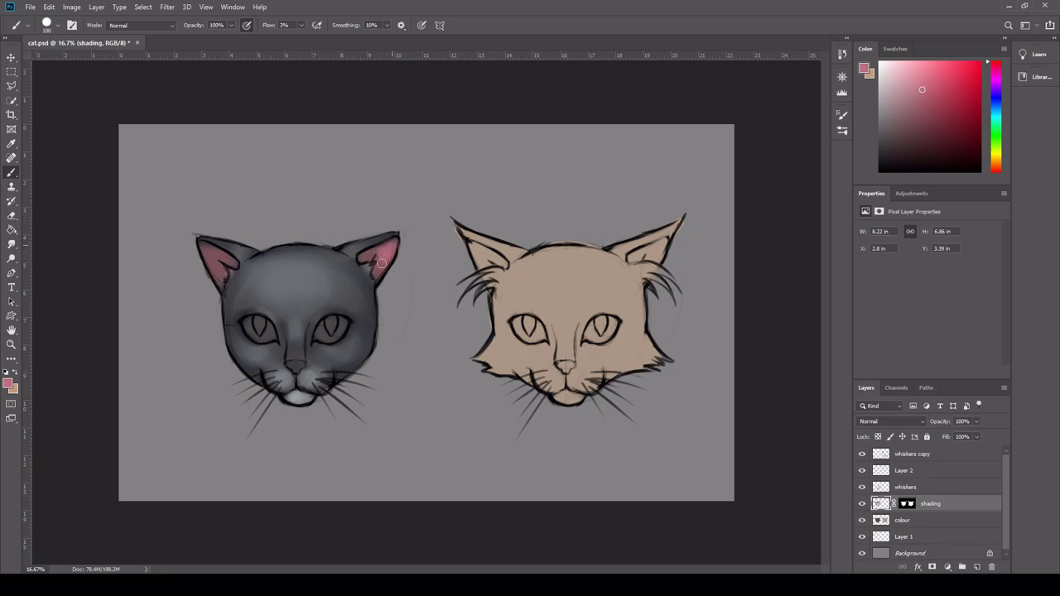
pyautogui.moveTo(218, 254); pyautogui.dragTo(206, 250)
# Paint both of the dark cat's eyes saturated green
pyautogui.click(996, 135)
pyautogui.click(969, 104)
pyautogui.moveTo(256, 322); pyautogui.dragTo(262, 323)
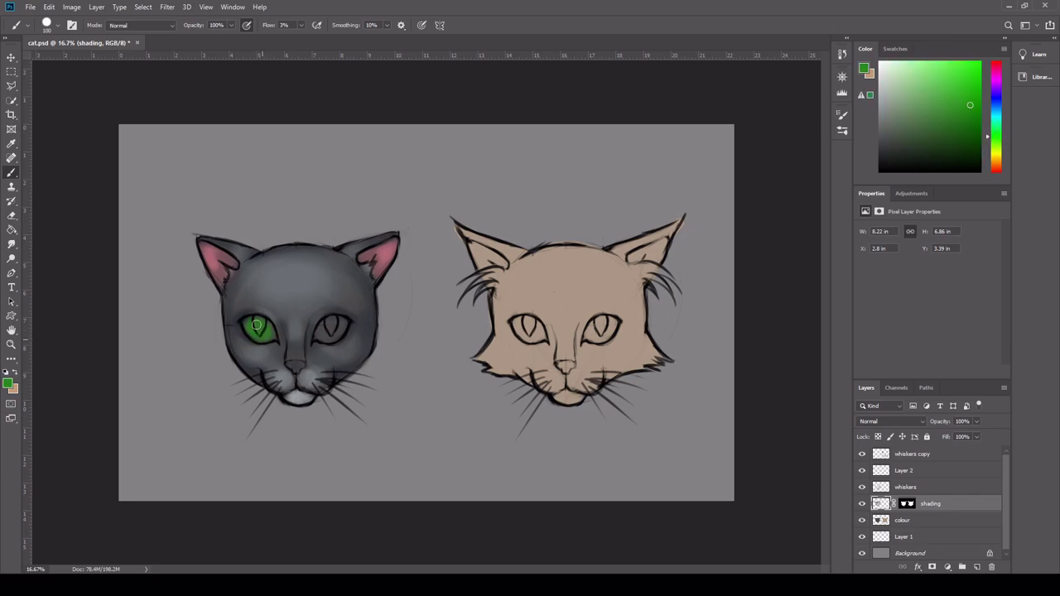
pyautogui.moveTo(335, 327)
pyautogui.mouseDown()
pyautogui.moveTo(326, 332)
pyautogui.moveTo(333, 323)
pyautogui.mouseUp()
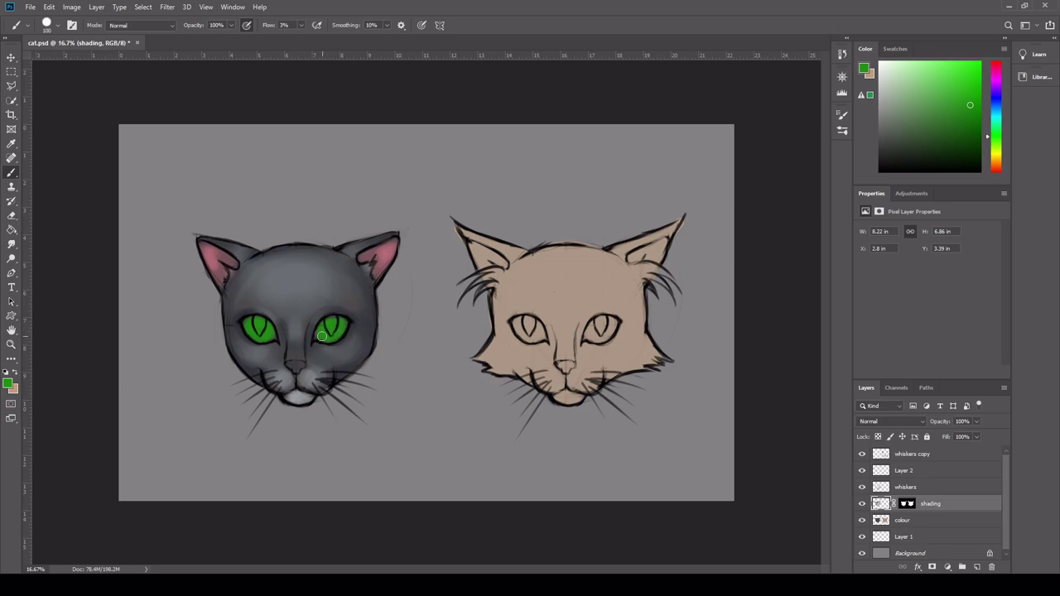
# Shade the upper part of both green eyes with a darker green and blend it using the sampled iris colour
pyautogui.click(960, 131)
pyautogui.moveTo(250, 319); pyautogui.dragTo(270, 336)
pyautogui.keyDown('alt'); pyautogui.click(253, 331); pyautogui.keyUp('alt')
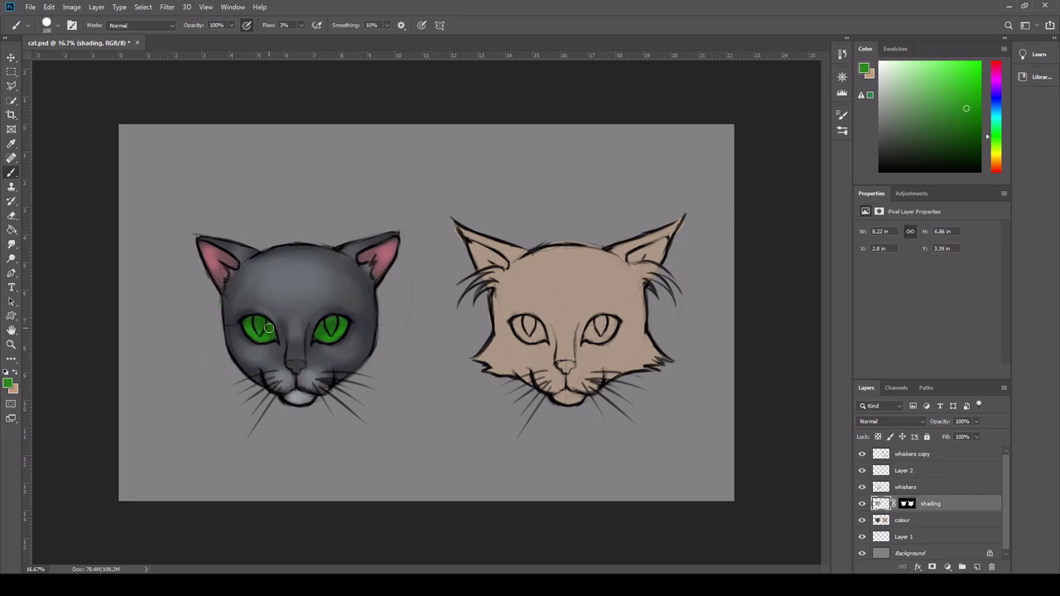
# Add yellow highlights to the lower part of both green irises and paint the slit pupils dark green
pyautogui.click(988, 155)
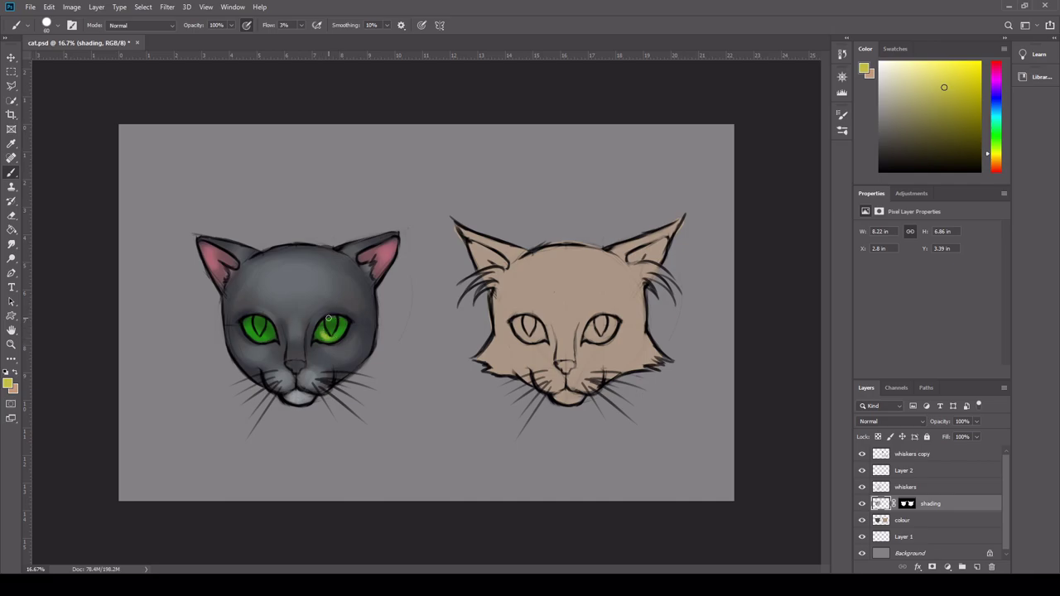
pyautogui.moveTo(254, 330); pyautogui.dragTo(267, 331)
pyautogui.keyDown('alt'); pyautogui.click(260, 323); pyautogui.keyUp('alt')
pyautogui.keyDown('alt'); pyautogui.click(258, 331); pyautogui.keyUp('alt')
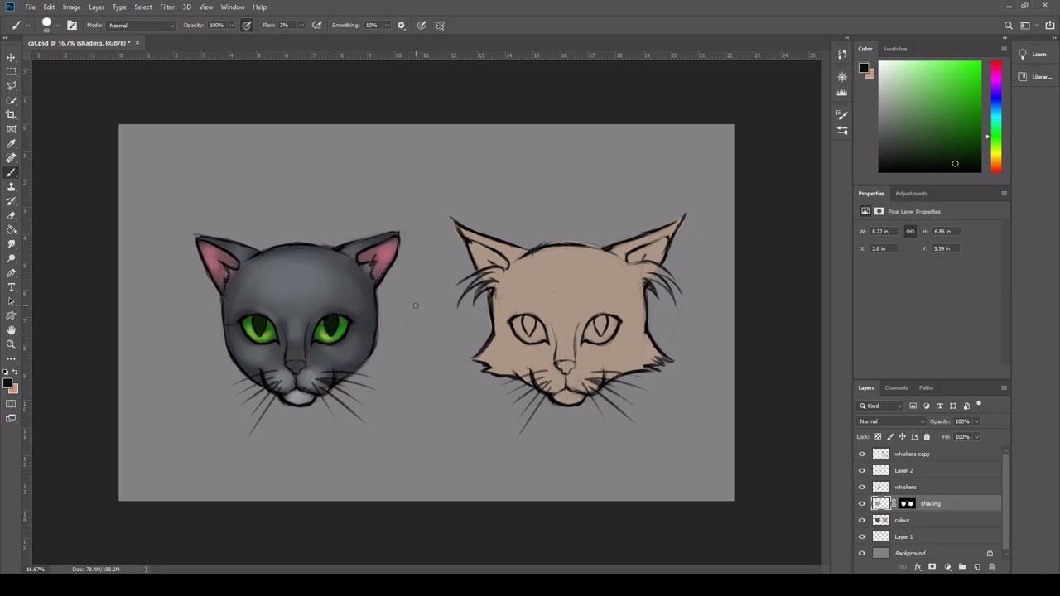
# Paint short fur strokes at the top of the dark cat's forehead in a dark blue-grey sampled from its coat
pyautogui.keyDown('alt'); pyautogui.click(373, 322); pyautogui.keyUp('alt')
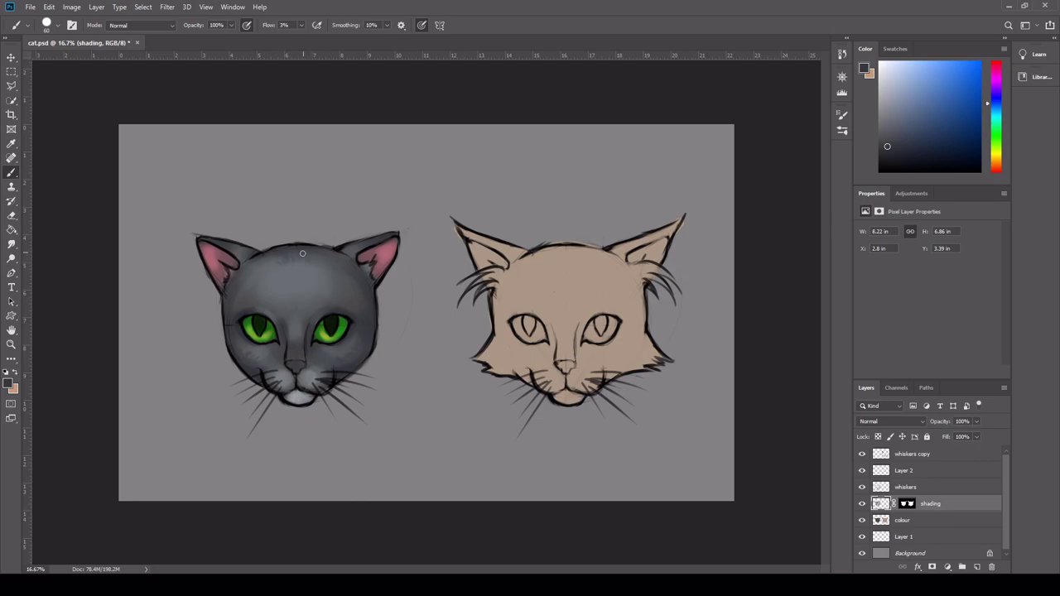
# Set the whiskers layer's blend mode to Multiply
pyautogui.click(862, 487)
pyautogui.click(905, 487)
pyautogui.click(897, 421)
pyautogui.click(864, 365)
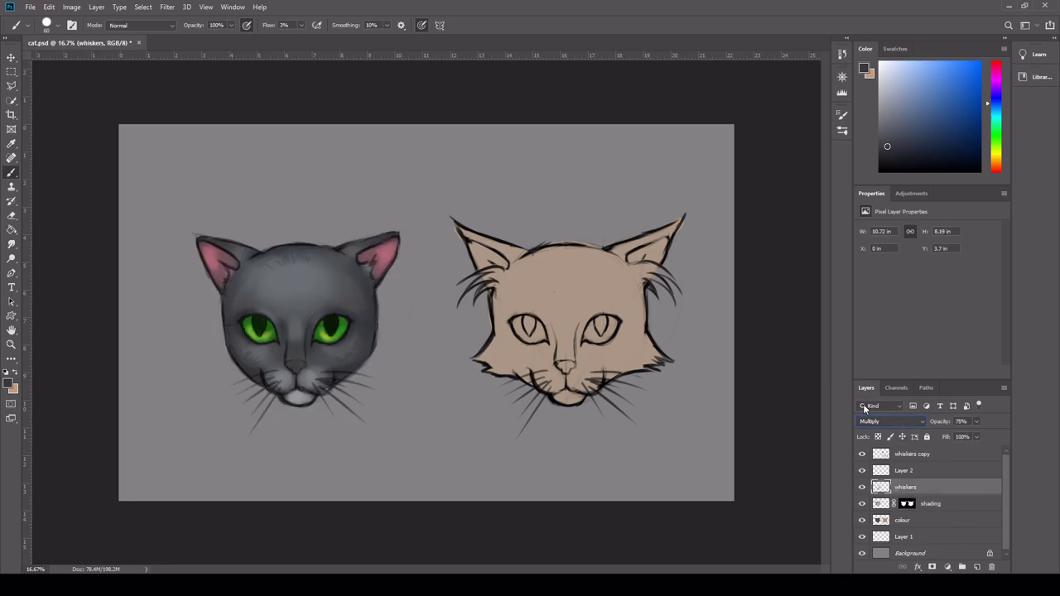
# Create a new layer above the whiskers layer and name it "detail"
pyautogui.click(977, 567)
pyautogui.doubleClick(911, 487)
pyautogui.write('detail')
pyautogui.press('Return')
# Paint fine light blue-grey fur strokes on the upper forehead of the dark cat with a size 40 brush
pyautogui.scroll(2, 284, 315)
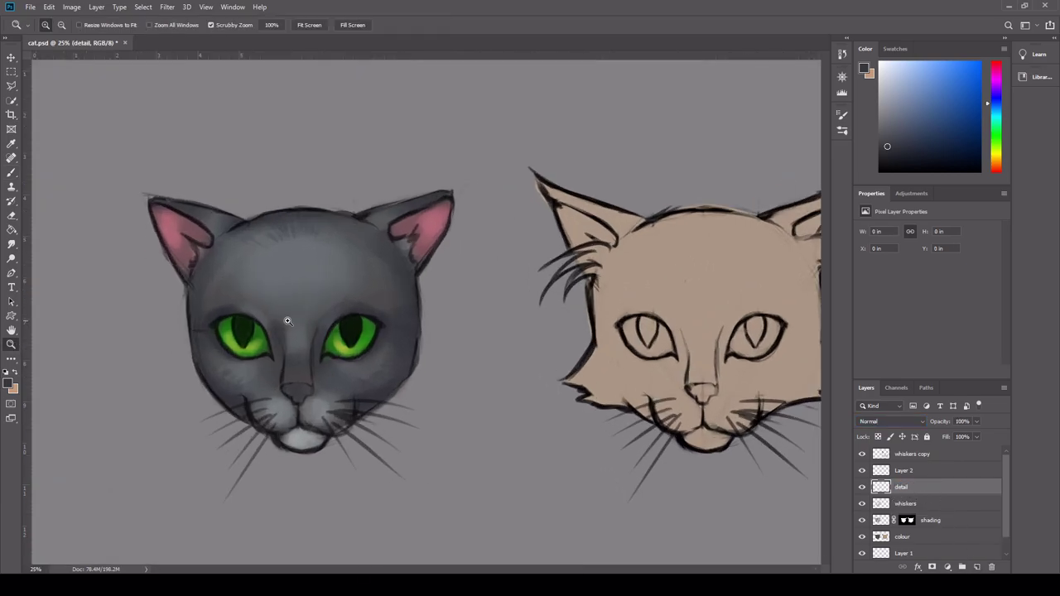
pyautogui.keyDown('alt'); pyautogui.click(296, 224); pyautogui.keyUp('alt')
pyautogui.click(886, 110)
pyautogui.press('[')
pyautogui.press('[')
pyautogui.moveTo(271, 214); pyautogui.dragTo(282, 230)
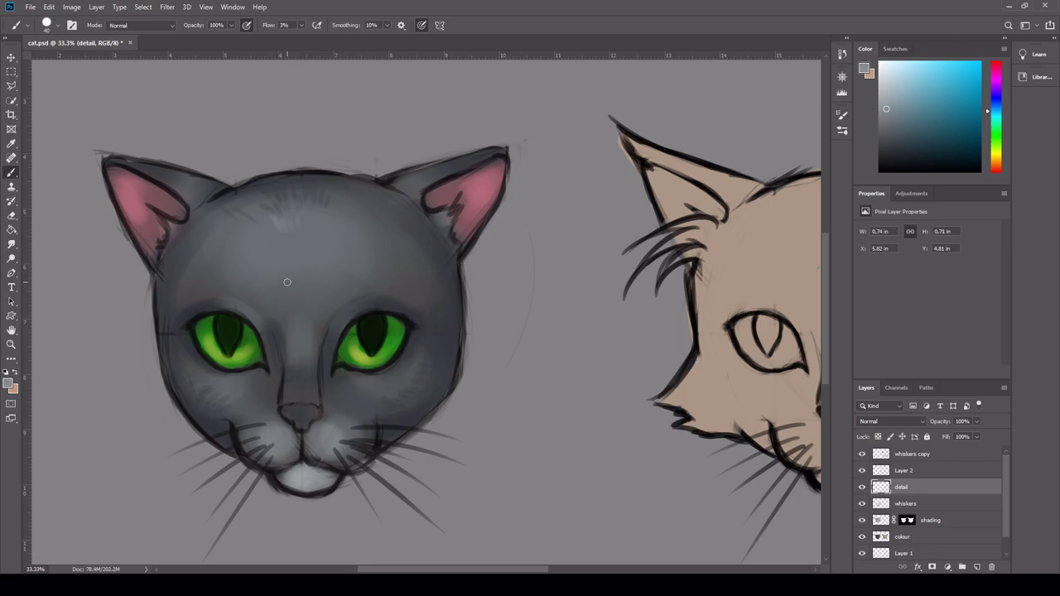
# Paint light fur strokes around the inner edges and bases of both of the dark cat's ears
pyautogui.moveTo(379, 195)
pyautogui.mouseDown()
pyautogui.moveTo(444, 167)
pyautogui.moveTo(423, 171)
pyautogui.moveTo(432, 171)
pyautogui.moveTo(410, 191)
pyautogui.moveTo(431, 217)
pyautogui.moveTo(457, 210)
pyautogui.moveTo(456, 239)
pyautogui.mouseUp()
pyautogui.moveTo(452, 239); pyautogui.dragTo(461, 249)
pyautogui.moveTo(173, 220); pyautogui.dragTo(165, 241)
pyautogui.moveTo(196, 208)
pyautogui.mouseDown()
pyautogui.moveTo(184, 181)
pyautogui.moveTo(214, 191)
pyautogui.mouseUp()
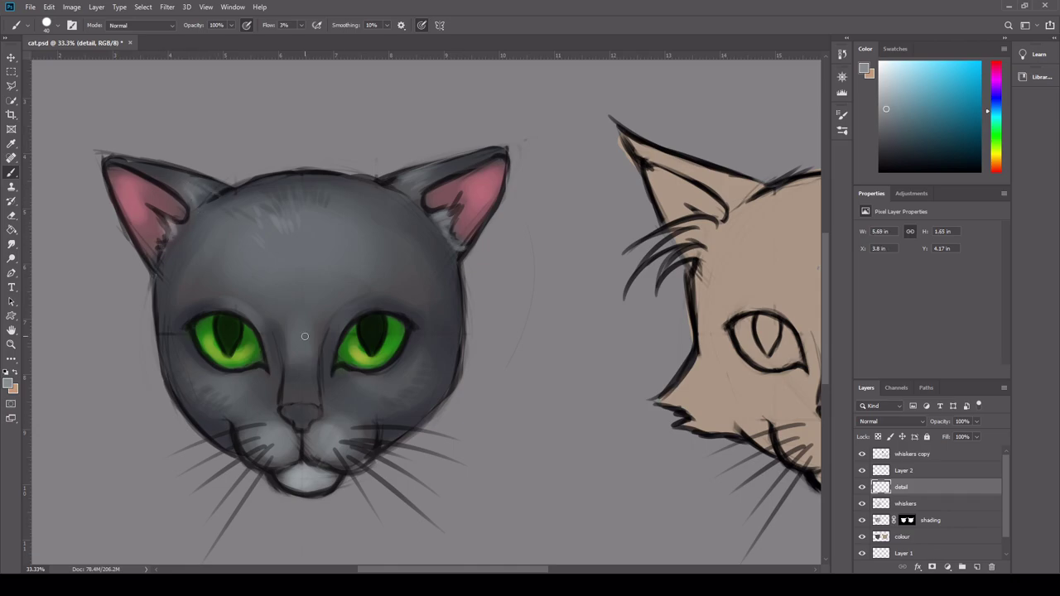
# Paint the dark cat's nose pink with a colour sampled from its ear and add a lighter highlight
pyautogui.keyDown('alt'); pyautogui.click(162, 197); pyautogui.keyUp('alt')
pyautogui.moveTo(297, 418); pyautogui.dragTo(315, 413)
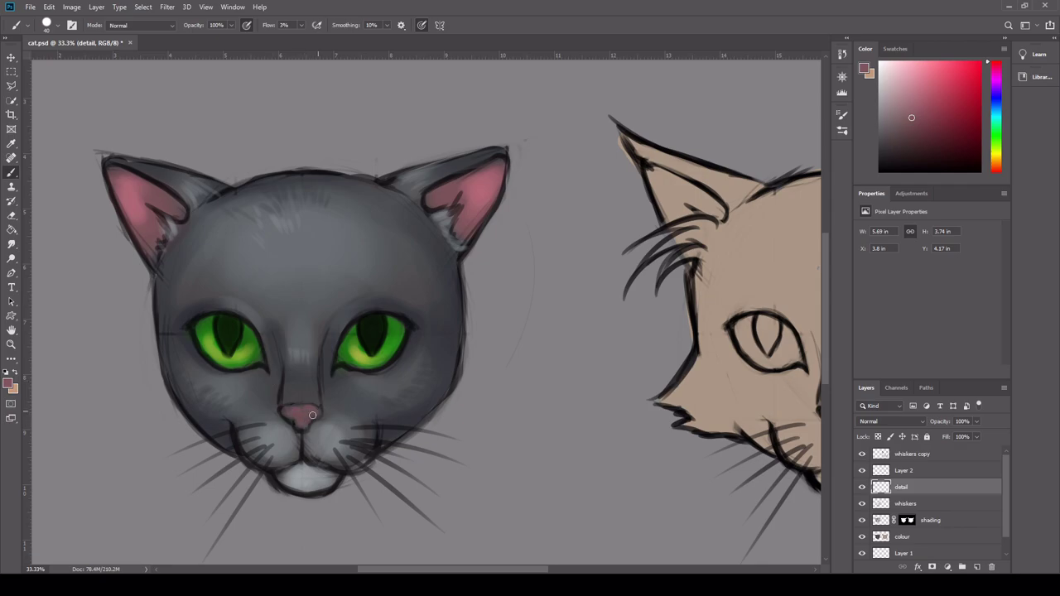
pyautogui.keyDown('alt'); pyautogui.click(295, 410); pyautogui.keyUp('alt')
# Deepen the shading around the dark cat's inner eye corners and along its nose bridge with a sampled near-black
pyautogui.keyDown('alt'); pyautogui.click(369, 311); pyautogui.keyUp('alt')
pyautogui.keyDown('alt'); pyautogui.click(412, 339); pyautogui.keyUp('alt')
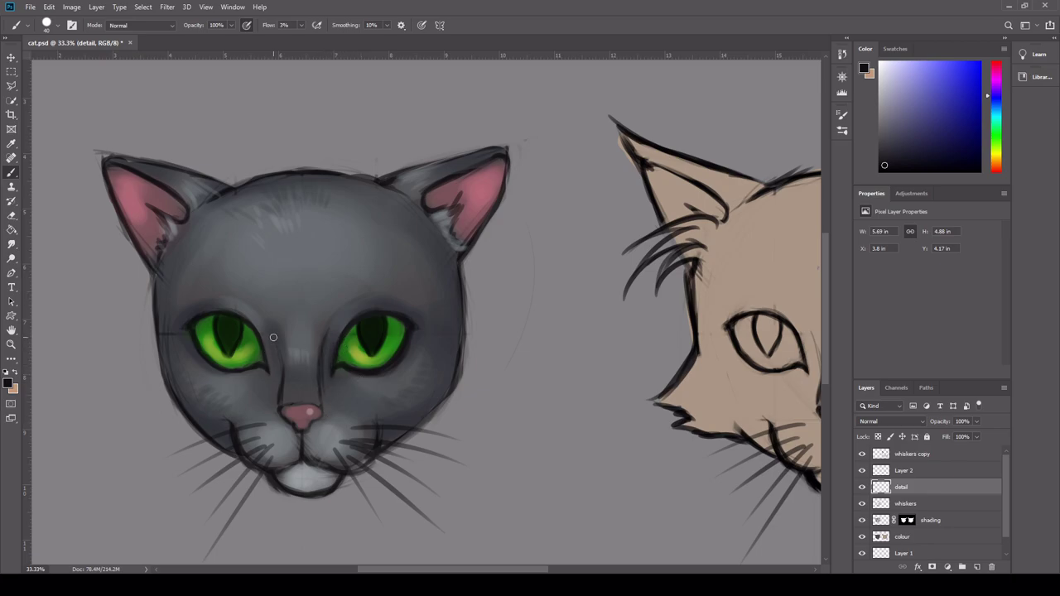
pyautogui.moveTo(252, 321)
pyautogui.mouseDown()
pyautogui.moveTo(271, 372)
pyautogui.moveTo(259, 374)
pyautogui.moveTo(290, 433)
pyautogui.moveTo(306, 436)
pyautogui.moveTo(326, 417)
pyautogui.moveTo(319, 385)
pyautogui.mouseUp()
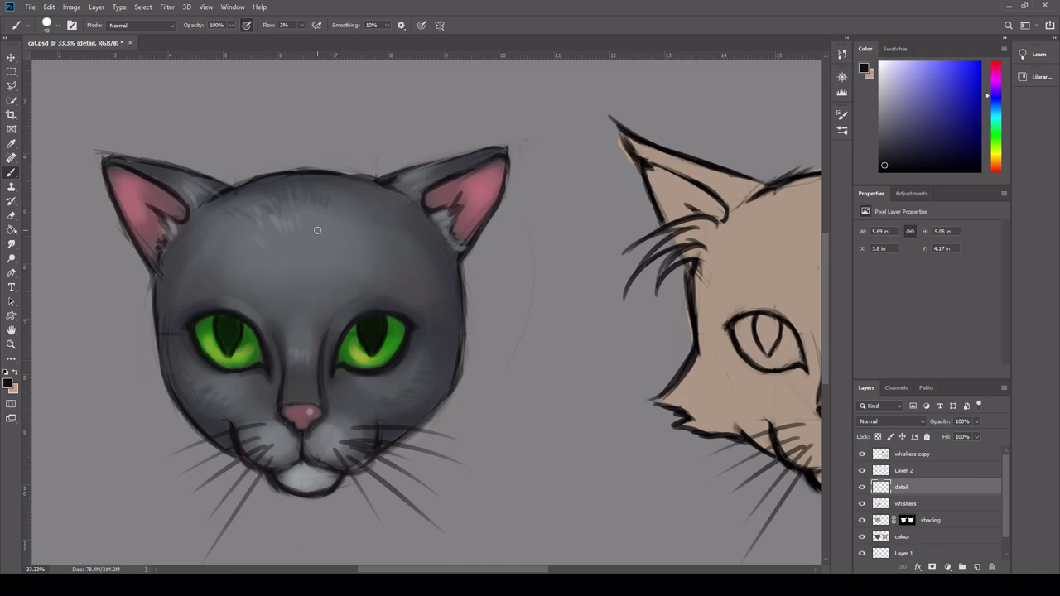
# Shade the dark cat's lower cheeks and jaw on both sides using dark greys sampled from the face
pyautogui.moveTo(178, 381)
pyautogui.mouseDown()
pyautogui.moveTo(204, 431)
pyautogui.moveTo(224, 437)
pyautogui.mouseUp()
pyautogui.keyDown('alt'); pyautogui.click(180, 387); pyautogui.keyUp('alt')
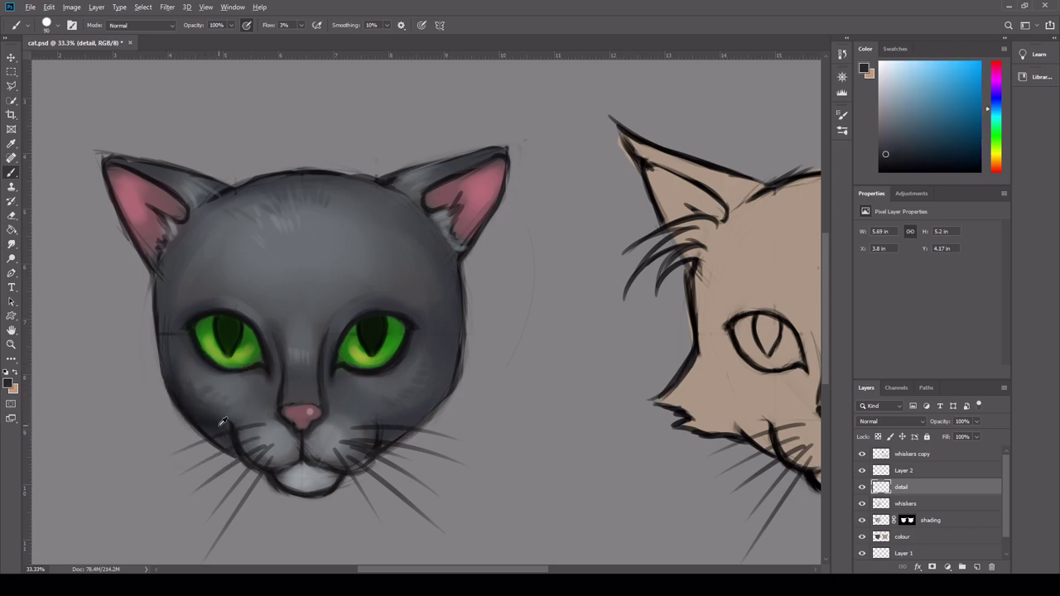
pyautogui.keyDown('alt'); pyautogui.click(404, 445); pyautogui.keyUp('alt')
pyautogui.moveTo(429, 369)
pyautogui.mouseDown()
pyautogui.moveTo(406, 425)
pyautogui.moveTo(383, 446)
pyautogui.mouseUp()
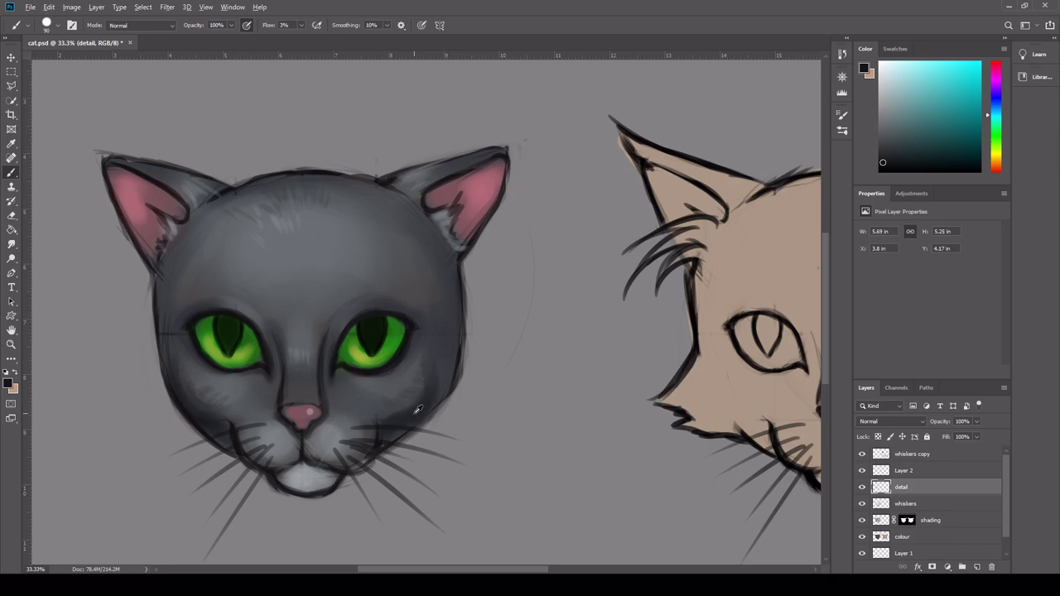
pyautogui.keyDown('alt'); pyautogui.click(408, 400); pyautogui.keyUp('alt')
pyautogui.keyDown('alt'); pyautogui.click(425, 394); pyautogui.keyUp('alt')
# Extend soft dark shading outward from both outer eye corners and down both sides of the dark cat's head
pyautogui.keyDown('alt'); pyautogui.click(410, 322); pyautogui.keyUp('alt')
pyautogui.moveTo(423, 328); pyautogui.dragTo(440, 321)
pyautogui.moveTo(198, 318); pyautogui.dragTo(163, 319)
pyautogui.moveTo(152, 278)
pyautogui.mouseDown()
pyautogui.moveTo(148, 351)
pyautogui.moveTo(166, 394)
pyautogui.mouseUp()
pyautogui.moveTo(158, 317); pyautogui.dragTo(167, 376)
pyautogui.moveTo(458, 316); pyautogui.dragTo(452, 379)
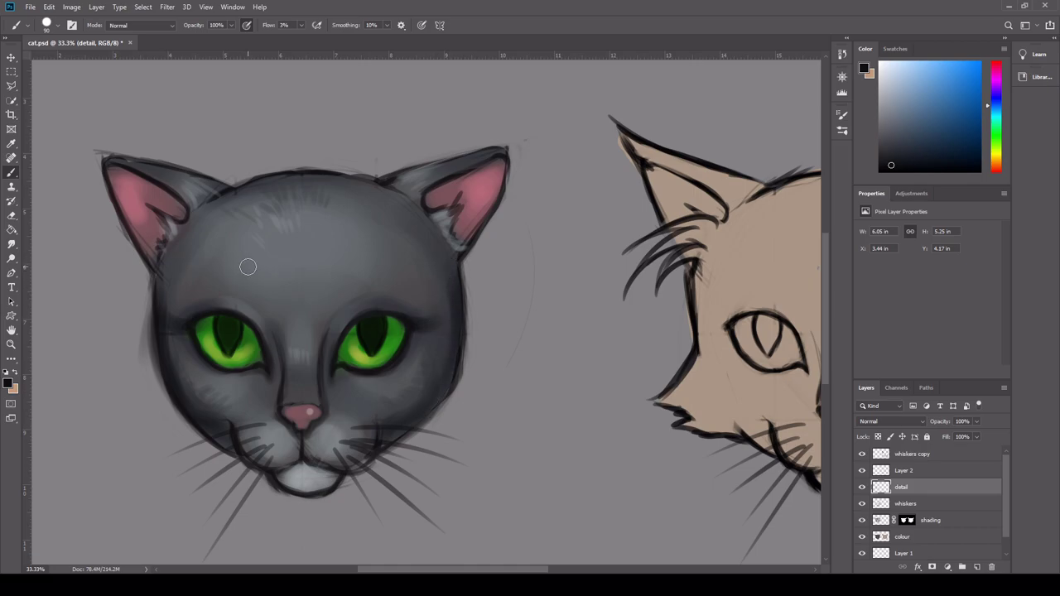
# Shade the brows above both eyes and the ears' upper edges, and soften the top head outline with sampled grey
pyautogui.moveTo(221, 290); pyautogui.dragTo(251, 308)
pyautogui.moveTo(342, 299); pyautogui.dragTo(418, 271)
pyautogui.moveTo(390, 186); pyautogui.dragTo(425, 171)
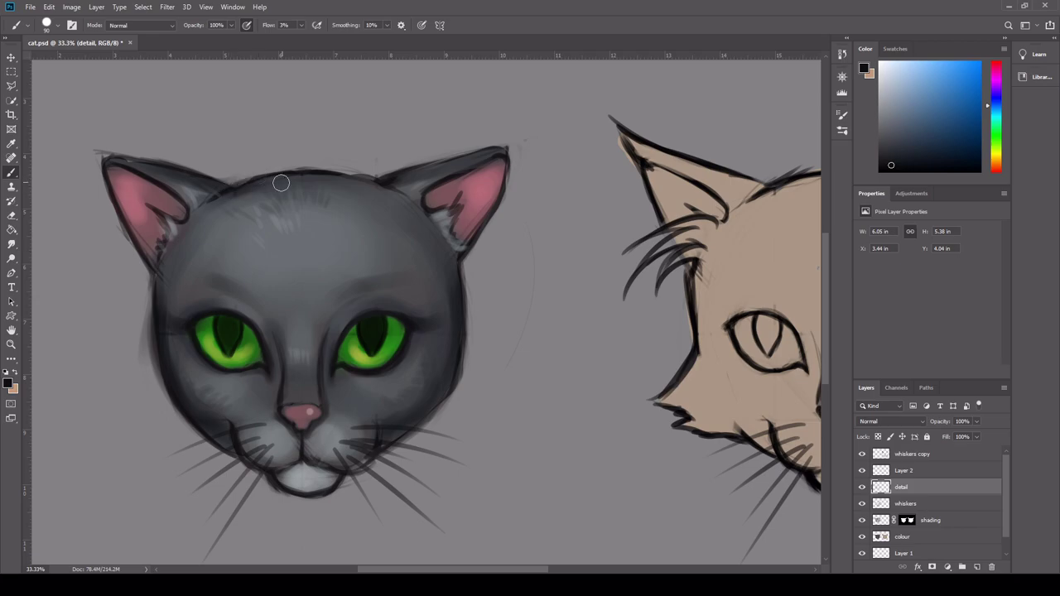
pyautogui.keyDown('alt'); pyautogui.click(237, 186); pyautogui.keyUp('alt')
pyautogui.moveTo(265, 184)
pyautogui.mouseDown()
pyautogui.moveTo(262, 205)
pyautogui.moveTo(261, 185)
pyautogui.mouseUp()
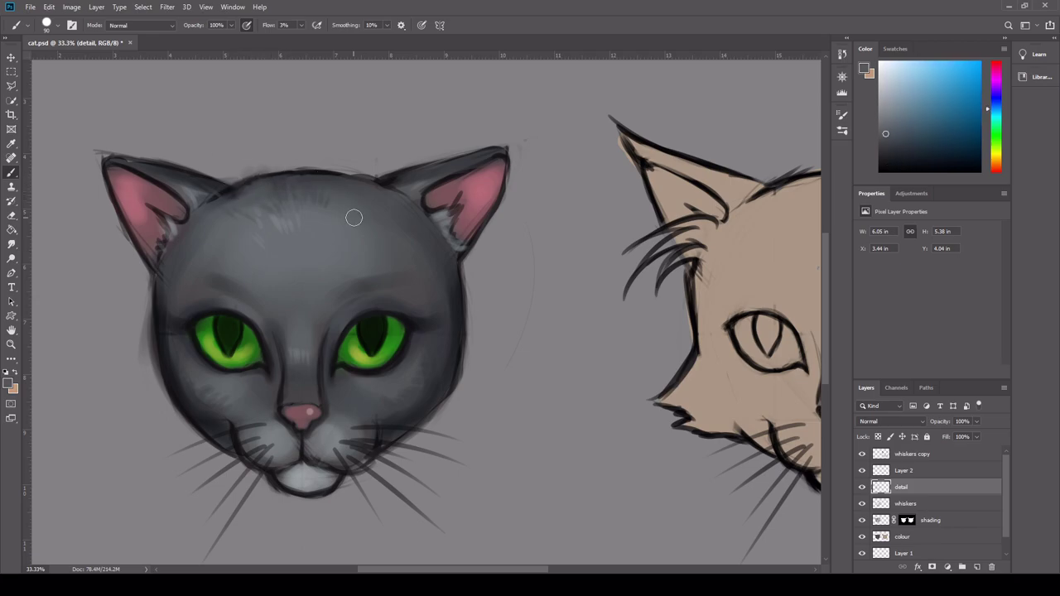
# With pen pressure controlling size and 36% flow, paint light cheek and chin fur and muzzle whisker spots, and save the file
pyautogui.click(421, 25)
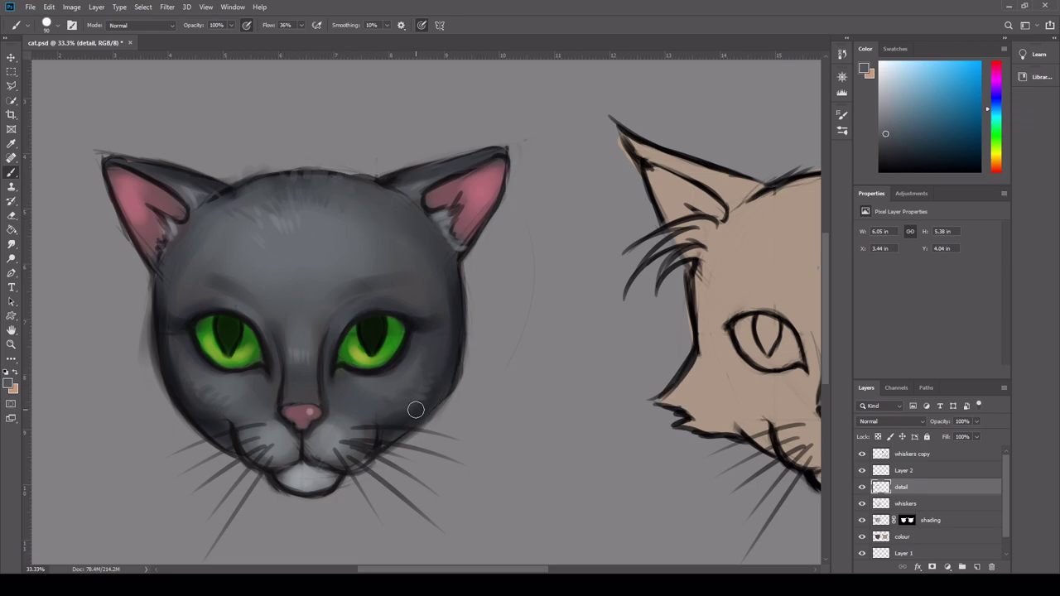
pyautogui.keyDown('alt'); pyautogui.click(411, 375); pyautogui.keyUp('alt')
pyautogui.keyDown('alt'); pyautogui.click(303, 482); pyautogui.keyUp('alt')
pyautogui.moveTo(303, 482)
pyautogui.mouseDown()
pyautogui.moveTo(242, 444)
pyautogui.moveTo(277, 475)
pyautogui.moveTo(275, 487)
pyautogui.moveTo(325, 494)
pyautogui.mouseUp()
pyautogui.keyDown('alt'); pyautogui.click(242, 444); pyautogui.keyUp('alt')
pyautogui.keyDown('alt'); pyautogui.click(294, 480); pyautogui.keyUp('alt')
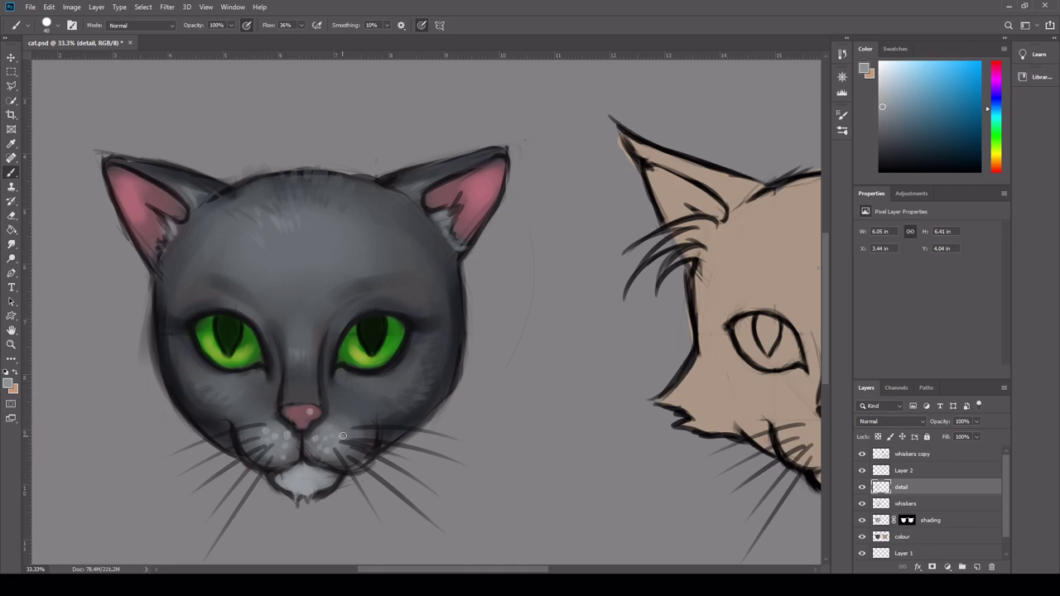
pyautogui.hotkey('ctrl', 's')
# Rework the outer edges and bases of both of the dark cat's ears with sampled ear and dark fur colours
pyautogui.keyDown('alt'); pyautogui.click(122, 201); pyautogui.keyUp('alt')
pyautogui.moveTo(110, 187); pyautogui.dragTo(137, 257)
pyautogui.moveTo(121, 216); pyautogui.dragTo(154, 289)
pyautogui.keyDown('alt'); pyautogui.click(138, 221); pyautogui.keyUp('alt')
pyautogui.moveTo(122, 211)
pyautogui.mouseDown()
pyautogui.moveTo(150, 285)
pyautogui.moveTo(157, 264)
pyautogui.mouseUp()
pyautogui.keyDown('alt'); pyautogui.click(121, 199); pyautogui.keyUp('alt')
pyautogui.keyDown('alt'); pyautogui.click(160, 302); pyautogui.keyUp('alt')
pyautogui.keyDown('alt'); pyautogui.click(168, 274); pyautogui.keyUp('alt')
pyautogui.moveTo(454, 243)
pyautogui.mouseDown()
pyautogui.moveTo(466, 251)
pyautogui.moveTo(464, 272)
pyautogui.moveTo(471, 261)
pyautogui.moveTo(462, 284)
pyautogui.mouseUp()
pyautogui.keyDown('alt'); pyautogui.click(476, 239); pyautogui.keyUp('alt')
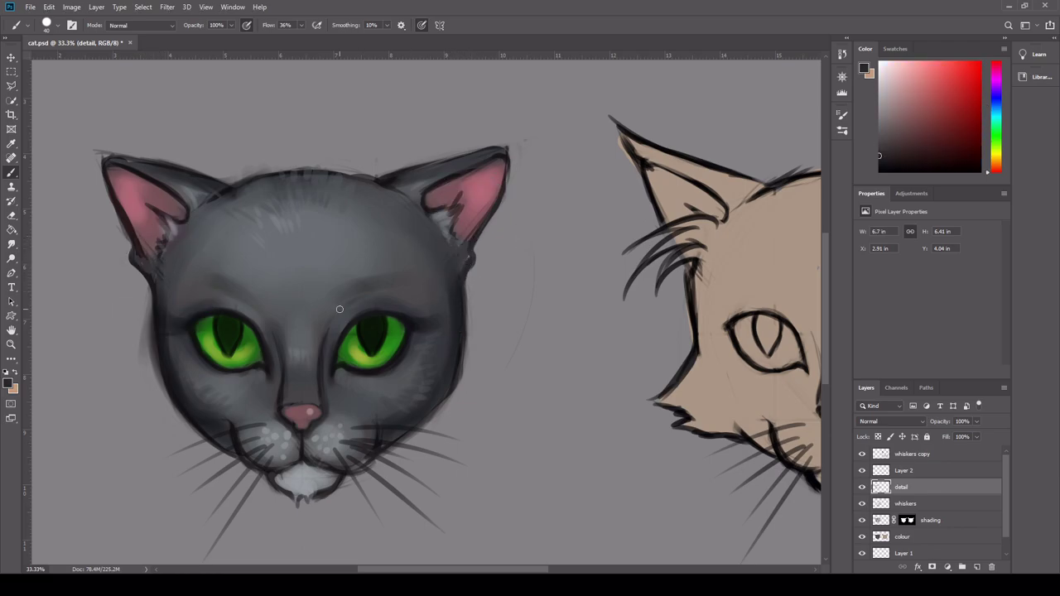
# Paint short dark grey fur strokes on the brows above both eyes and beside the nose bridge
pyautogui.keyDown('alt'); pyautogui.click(360, 287); pyautogui.keyUp('alt')
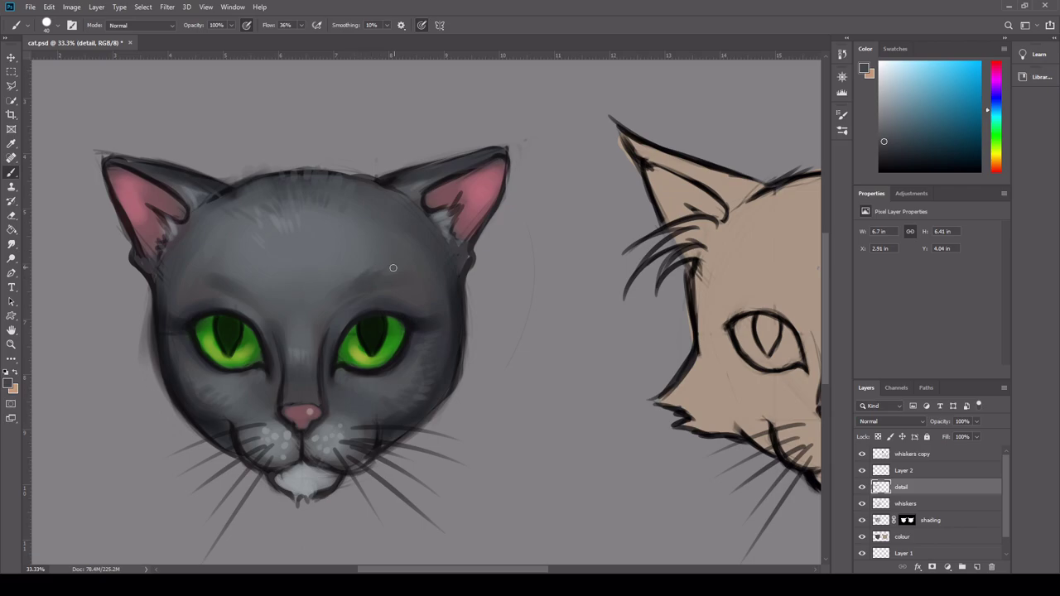
pyautogui.keyDown('alt'); pyautogui.click(381, 291); pyautogui.keyUp('alt')
pyautogui.keyDown('alt'); pyautogui.click(361, 278); pyautogui.keyUp('alt')
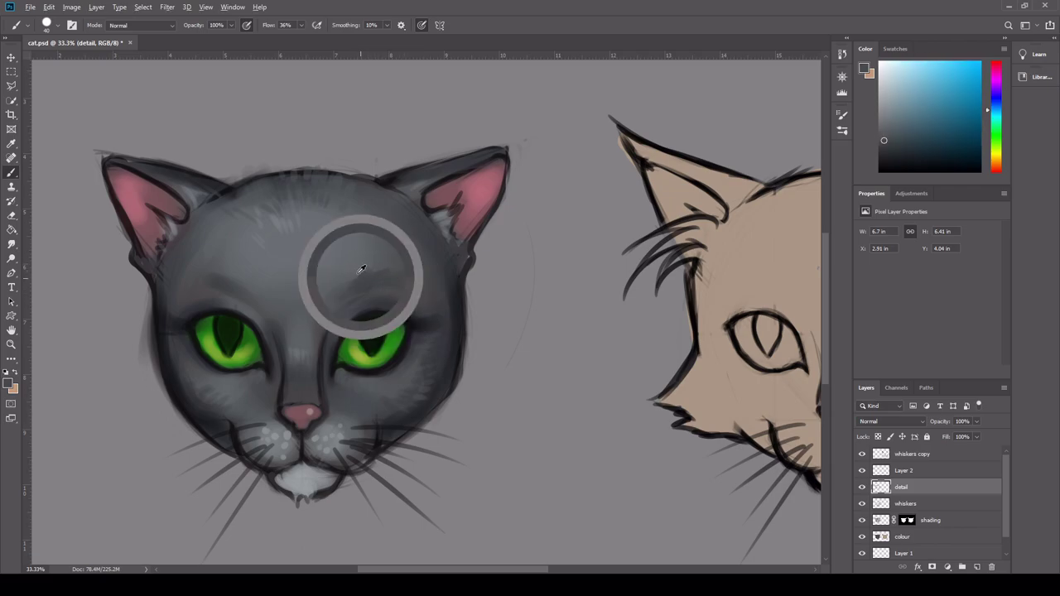
pyautogui.moveTo(227, 276); pyautogui.dragTo(255, 298)
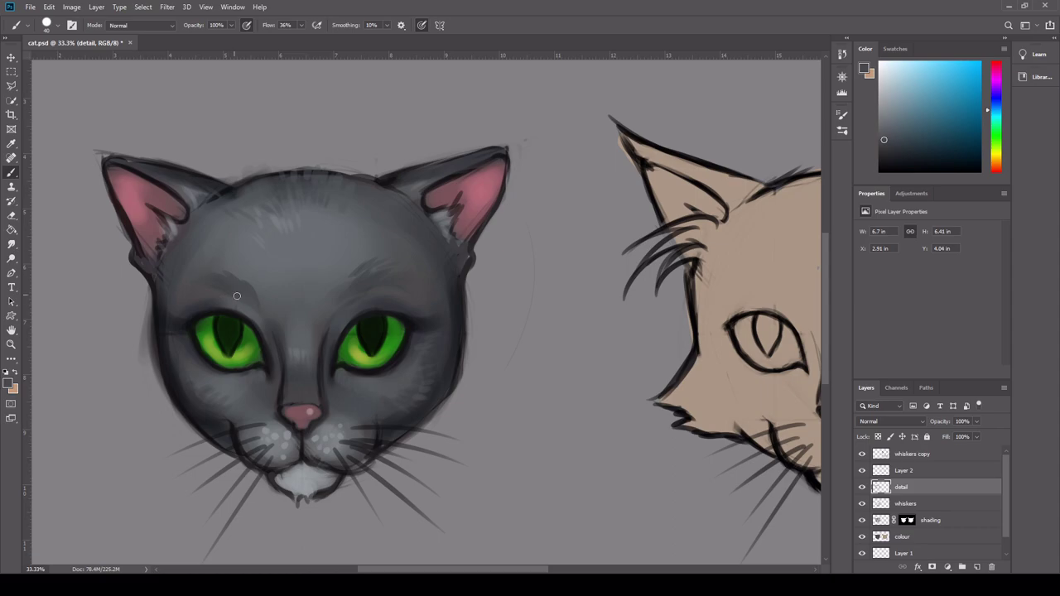
pyautogui.keyDown('alt'); pyautogui.click(280, 342); pyautogui.keyUp('alt')
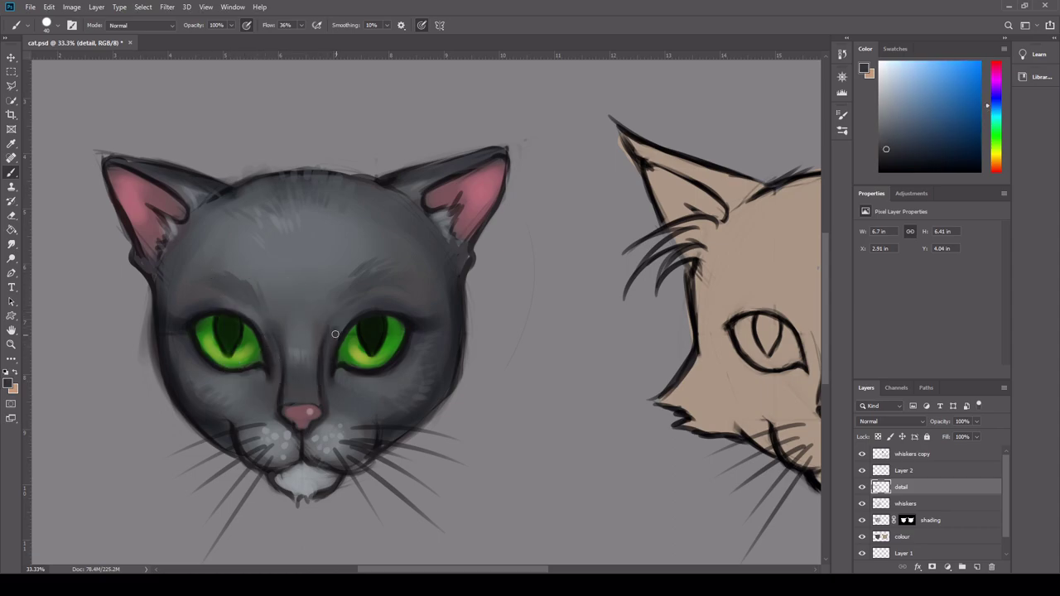
# Paint light grey strokes over the whiskers on both sides of the muzzle with a colour sampled there
pyautogui.keyDown('alt'); pyautogui.click(274, 436); pyautogui.keyUp('alt')
pyautogui.moveTo(266, 443); pyautogui.dragTo(224, 527)
pyautogui.moveTo(267, 441)
pyautogui.mouseDown()
pyautogui.moveTo(239, 456)
pyautogui.moveTo(260, 434)
pyautogui.moveTo(251, 427)
pyautogui.moveTo(199, 463)
pyautogui.mouseUp()
pyautogui.moveTo(256, 424); pyautogui.dragTo(193, 444)
pyautogui.moveTo(272, 454); pyautogui.dragTo(234, 519)
pyautogui.moveTo(337, 449); pyautogui.dragTo(365, 500)
pyautogui.moveTo(346, 453)
pyautogui.mouseDown()
pyautogui.moveTo(410, 503)
pyautogui.moveTo(390, 461)
pyautogui.moveTo(429, 426)
pyautogui.mouseUp()
# Add a light grey reflection dot beside the pupil in each green eye
pyautogui.click(237, 336)
pyautogui.hotkey('ctrl', 'z')
pyautogui.hotkey('ctrl', 'z')
pyautogui.click(237, 340)
pyautogui.click(384, 338)
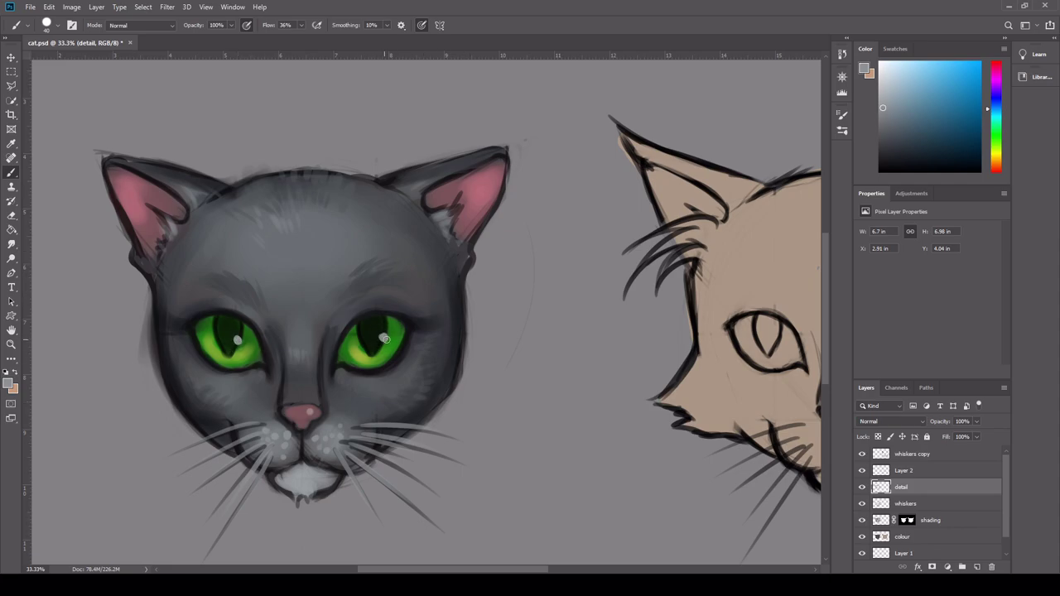
# Paint dark fur tufts along the left ear's outer edge and both cheek outlines with colours sampled from the face
pyautogui.keyDown('alt'); pyautogui.click(165, 380); pyautogui.keyUp('alt')
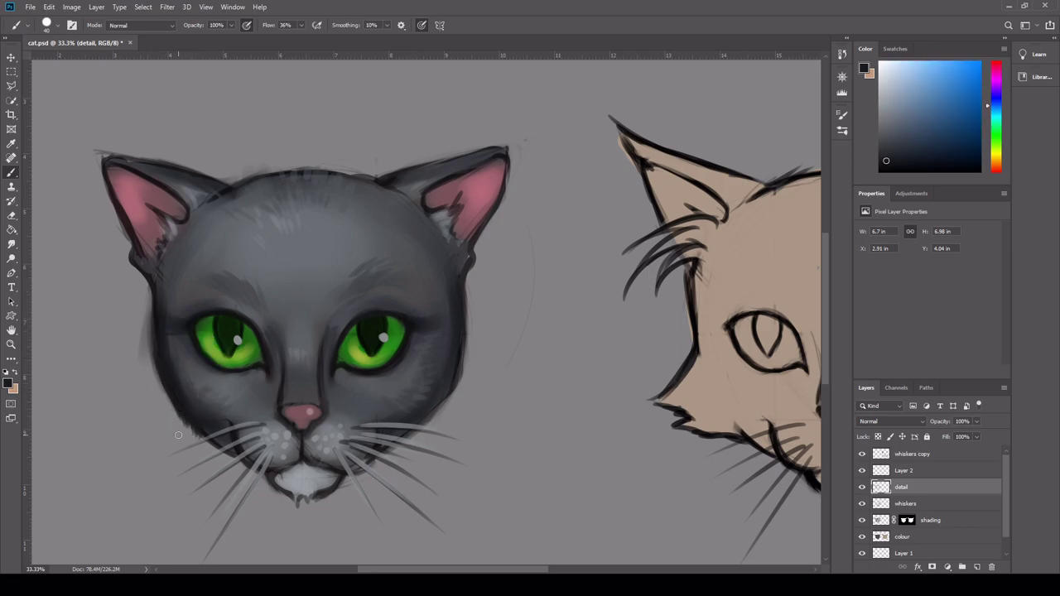
pyautogui.moveTo(149, 299)
pyautogui.mouseDown()
pyautogui.moveTo(99, 256)
pyautogui.moveTo(148, 287)
pyautogui.moveTo(119, 243)
pyautogui.moveTo(140, 268)
pyautogui.moveTo(94, 163)
pyautogui.moveTo(97, 142)
pyautogui.moveTo(176, 180)
pyautogui.mouseUp()
pyautogui.keyDown('alt'); pyautogui.click(142, 168); pyautogui.keyUp('alt')
pyautogui.keyDown('alt'); pyautogui.click(174, 353); pyautogui.keyUp('alt')
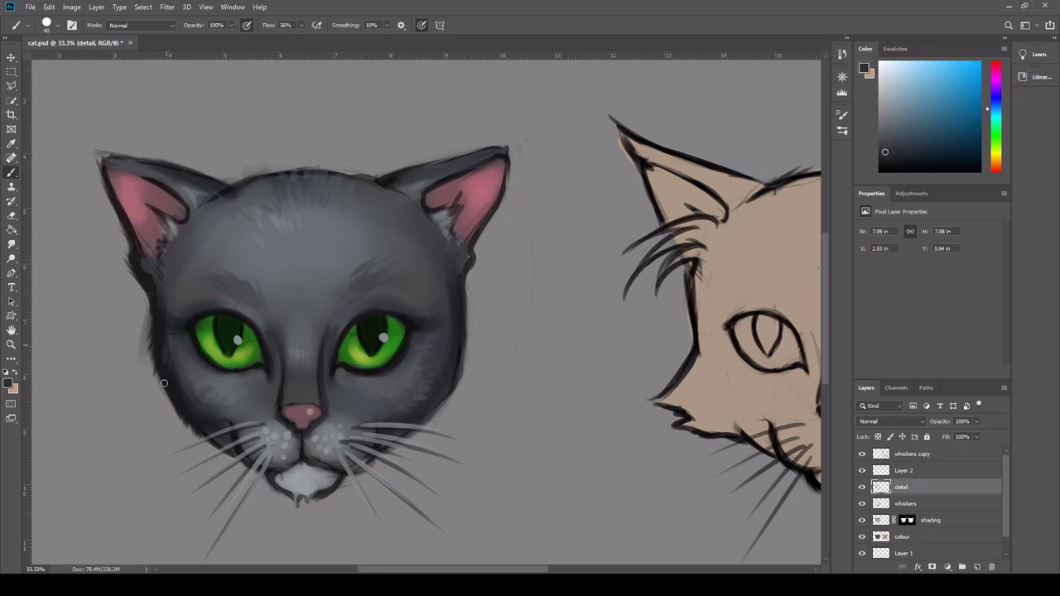
pyautogui.keyDown('alt'); pyautogui.click(188, 366); pyautogui.keyUp('alt')
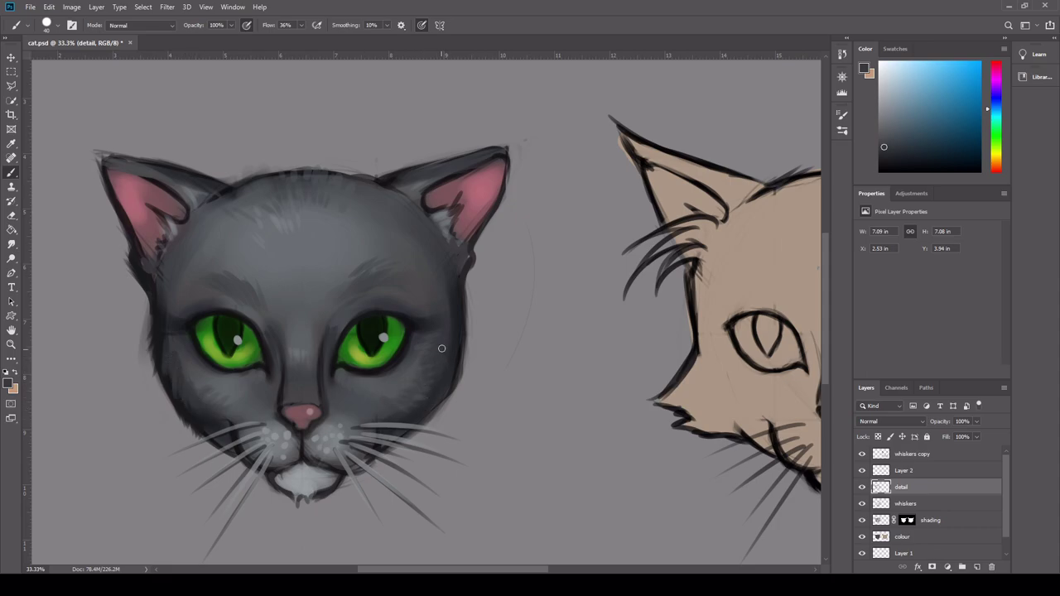
pyautogui.keyDown('alt'); pyautogui.click(450, 375); pyautogui.keyUp('alt')
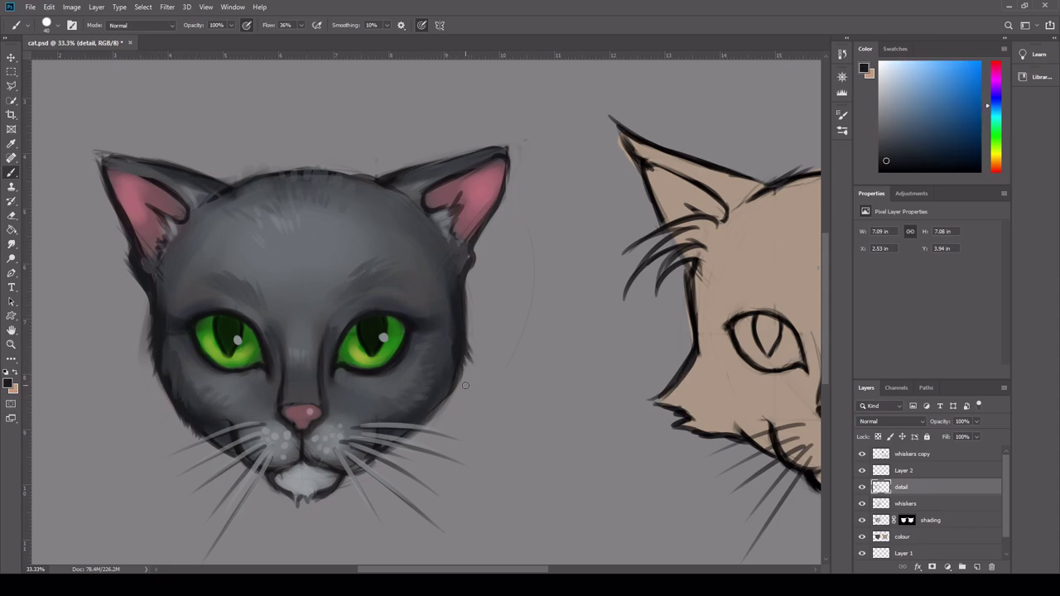
pyautogui.moveTo(456, 366); pyautogui.dragTo(445, 401)
# Break up the chin outline with short fur strokes in colours sampled from the chin
pyautogui.keyDown('alt'); pyautogui.click(273, 478); pyautogui.keyUp('alt')
pyautogui.moveTo(274, 474)
pyautogui.mouseDown()
pyautogui.moveTo(304, 504)
pyautogui.moveTo(290, 478)
pyautogui.moveTo(287, 490)
pyautogui.moveTo(278, 483)
pyautogui.moveTo(308, 502)
pyautogui.moveTo(319, 481)
pyautogui.moveTo(333, 487)
pyautogui.moveTo(303, 507)
pyautogui.mouseUp()
pyautogui.keyDown('alt'); pyautogui.click(286, 484); pyautogui.keyUp('alt')
pyautogui.keyDown('alt'); pyautogui.click(283, 487); pyautogui.keyUp('alt')
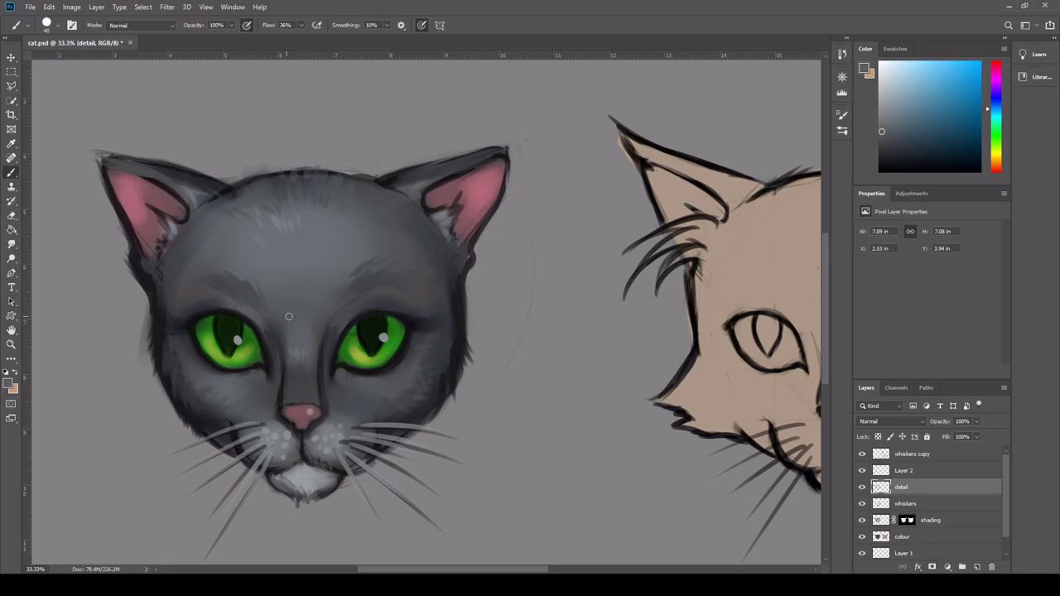
# Darken the upper eyelid lines and outer eye corners, and add more dark brow fur above both eyes
pyautogui.keyDown('alt'); pyautogui.click(370, 315); pyautogui.keyUp('alt')
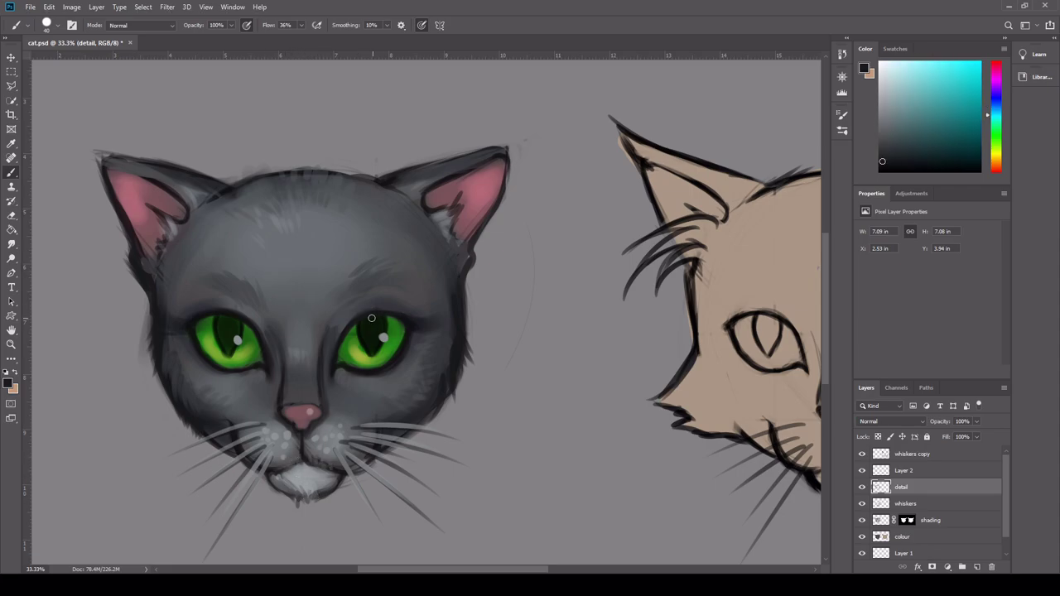
pyautogui.keyDown('alt'); pyautogui.click(196, 321); pyautogui.keyUp('alt')
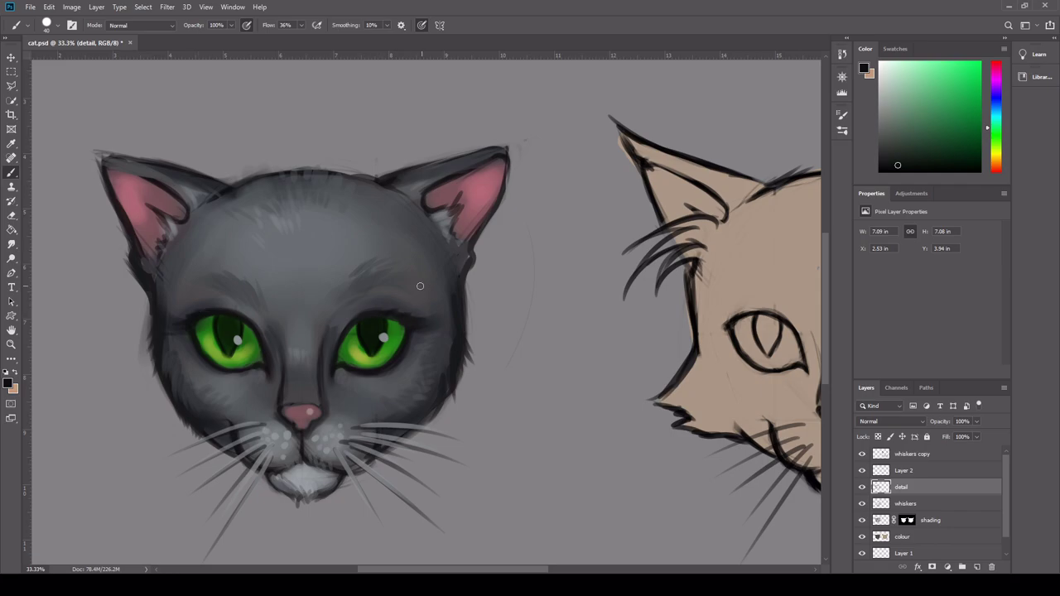
pyautogui.keyDown('alt'); pyautogui.click(189, 367); pyautogui.keyUp('alt')
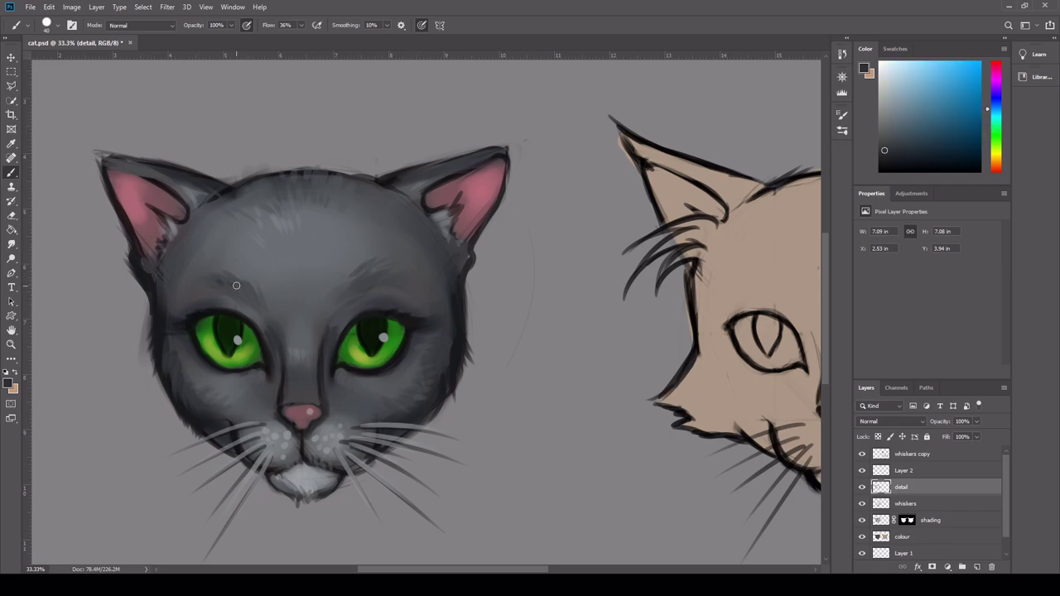
# Paint a pointed tip and dark fur tufts along the edges of the dark cat's right ear
pyautogui.moveTo(403, 198)
pyautogui.mouseDown()
pyautogui.moveTo(438, 189)
pyautogui.moveTo(394, 184)
pyautogui.moveTo(415, 172)
pyautogui.moveTo(528, 143)
pyautogui.moveTo(489, 147)
pyautogui.moveTo(523, 151)
pyautogui.mouseUp()
pyautogui.keyDown('alt'); pyautogui.click(442, 166); pyautogui.keyUp('alt')
pyautogui.moveTo(491, 216); pyautogui.dragTo(509, 201)
pyautogui.moveTo(496, 208); pyautogui.dragTo(523, 155)
pyautogui.moveTo(471, 259)
pyautogui.mouseDown()
pyautogui.moveTo(505, 245)
pyautogui.moveTo(487, 245)
pyautogui.moveTo(510, 208)
pyautogui.mouseUp()
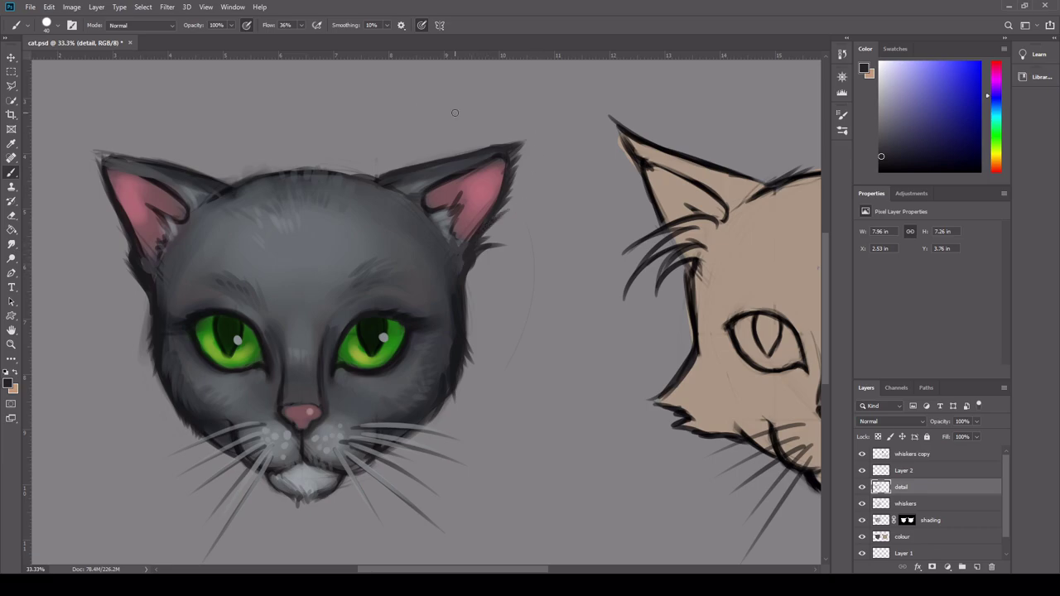
# Roughen the left ear's edges with dark fur strokes and blend both ear bases into the top of the head
pyautogui.moveTo(139, 267); pyautogui.dragTo(112, 211)
pyautogui.moveTo(101, 171)
pyautogui.mouseDown()
pyautogui.moveTo(90, 150)
pyautogui.moveTo(150, 166)
pyautogui.mouseUp()
pyautogui.keyDown('alt'); pyautogui.click(222, 191); pyautogui.keyUp('alt')
pyautogui.moveTo(233, 189)
pyautogui.mouseDown()
pyautogui.moveTo(204, 193)
pyautogui.moveTo(242, 181)
pyautogui.mouseUp()
pyautogui.moveTo(241, 180); pyautogui.dragTo(206, 174)
pyautogui.moveTo(361, 179); pyautogui.dragTo(395, 179)
pyautogui.moveTo(346, 176); pyautogui.dragTo(397, 175)
# Paint longer dark fur strokes down both sides of the head and along the chin's lower edge
pyautogui.moveTo(462, 286); pyautogui.dragTo(476, 321)
pyautogui.moveTo(464, 310)
pyautogui.mouseDown()
pyautogui.moveTo(481, 341)
pyautogui.moveTo(475, 357)
pyautogui.mouseUp()
pyautogui.moveTo(150, 290); pyautogui.dragTo(145, 342)
pyautogui.moveTo(151, 319); pyautogui.dragTo(142, 354)
pyautogui.moveTo(154, 333); pyautogui.dragTo(139, 364)
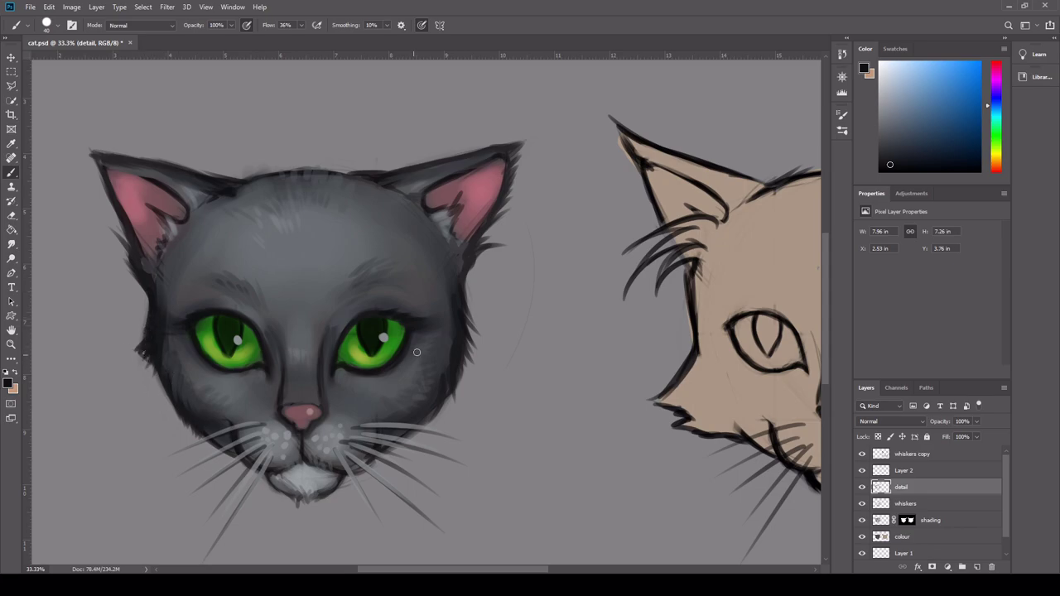
pyautogui.moveTo(264, 474); pyautogui.dragTo(294, 498)
# Draw thin light grey brow whiskers sweeping outward above both eyes
pyautogui.keyDown('alt'); pyautogui.click(381, 410); pyautogui.keyUp('alt')
pyautogui.moveTo(394, 300)
pyautogui.mouseDown()
pyautogui.moveTo(462, 289)
pyautogui.moveTo(424, 304)
pyautogui.moveTo(470, 309)
pyautogui.mouseUp()
pyautogui.moveTo(194, 297)
pyautogui.mouseDown()
pyautogui.moveTo(162, 310)
pyautogui.moveTo(149, 300)
pyautogui.mouseUp()
pyautogui.moveTo(230, 300); pyautogui.dragTo(195, 298)
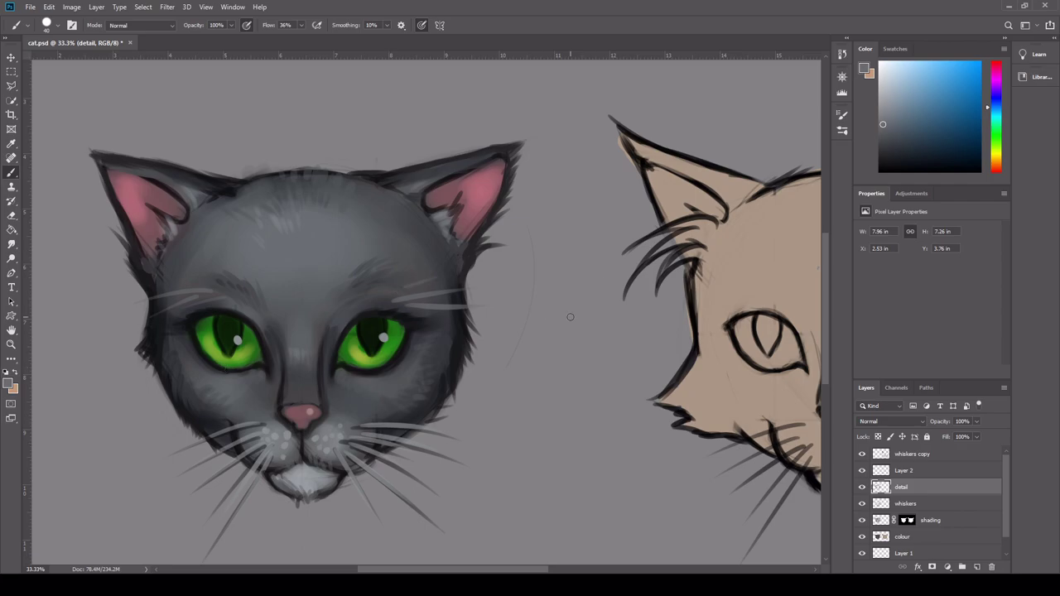
# Paint yellow-green highlights in both irises with a colour sampled from the right eye
pyautogui.keyDown('alt'); pyautogui.click(363, 355); pyautogui.keyUp('alt')
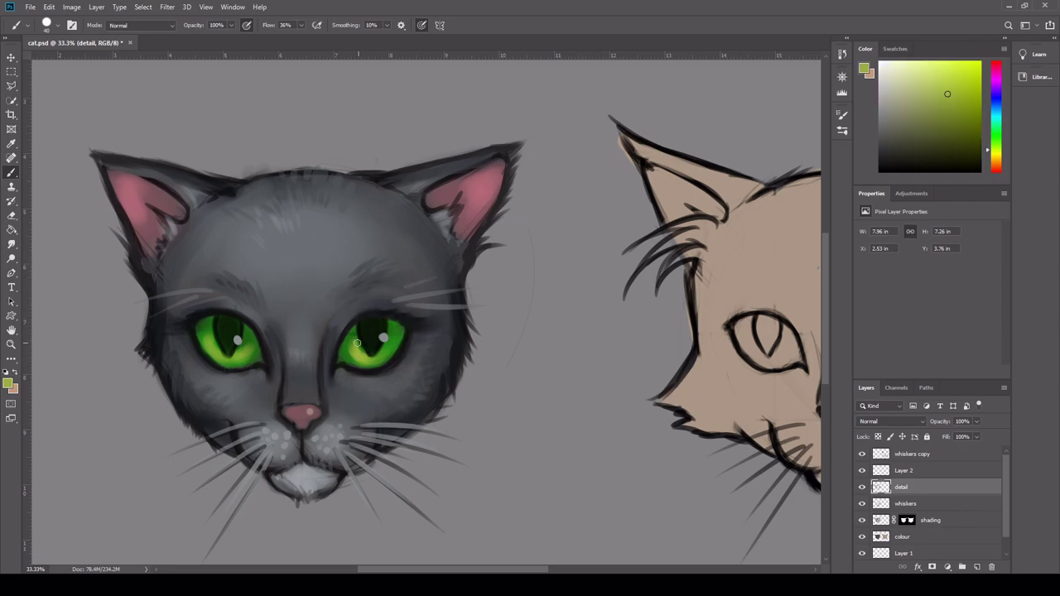
pyautogui.moveTo(212, 339)
pyautogui.mouseDown()
pyautogui.moveTo(224, 353)
pyautogui.moveTo(226, 323)
pyautogui.moveTo(225, 357)
pyautogui.mouseUp()
pyautogui.hotkey('ctrl', 'z')
pyautogui.hotkey('ctrl', 'z')
pyautogui.moveTo(363, 336); pyautogui.dragTo(374, 360)
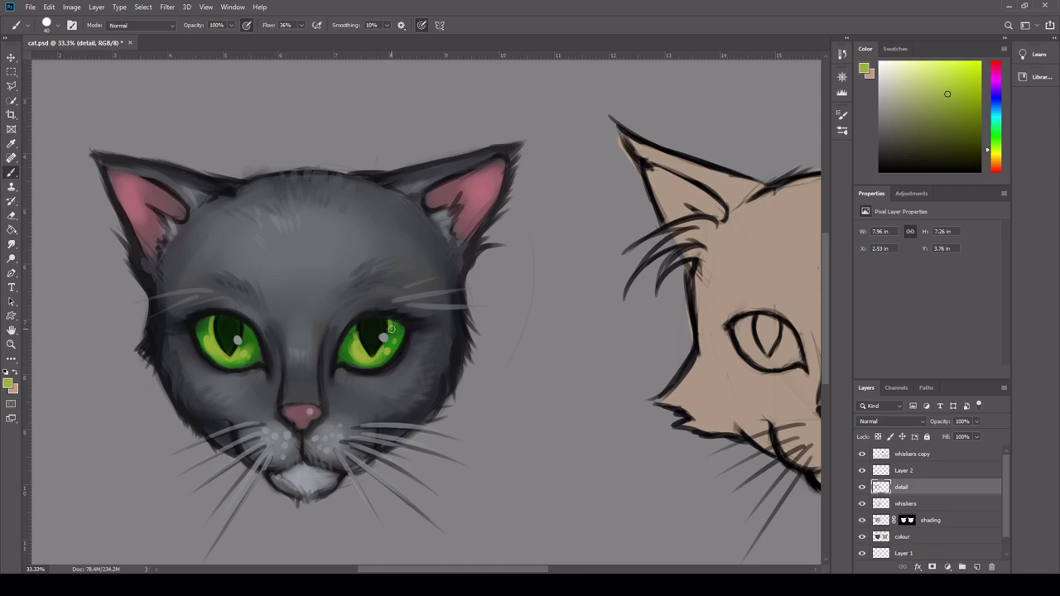
# Strengthen the nose's pink and paint light grey fur tufts at the bases of both ears
pyautogui.keyDown('alt'); pyautogui.click(311, 403); pyautogui.keyUp('alt')
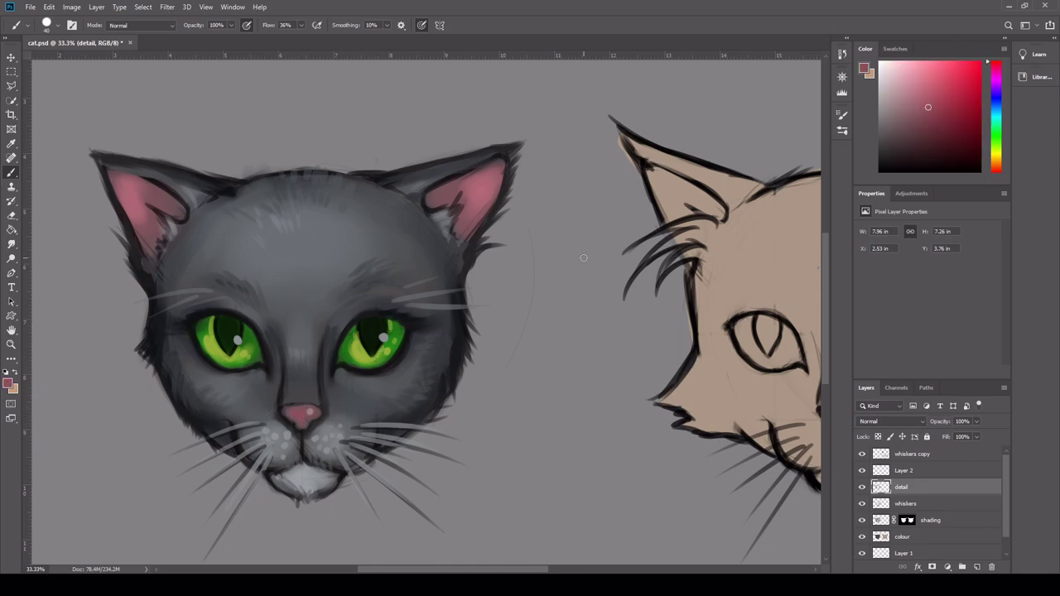
pyautogui.keyDown('alt'); pyautogui.click(443, 217); pyautogui.keyUp('alt')
pyautogui.moveTo(443, 217)
pyautogui.mouseDown()
pyautogui.moveTo(468, 264)
pyautogui.moveTo(461, 270)
pyautogui.mouseUp()
pyautogui.moveTo(174, 241)
pyautogui.mouseDown()
pyautogui.moveTo(128, 275)
pyautogui.moveTo(172, 249)
pyautogui.mouseUp()
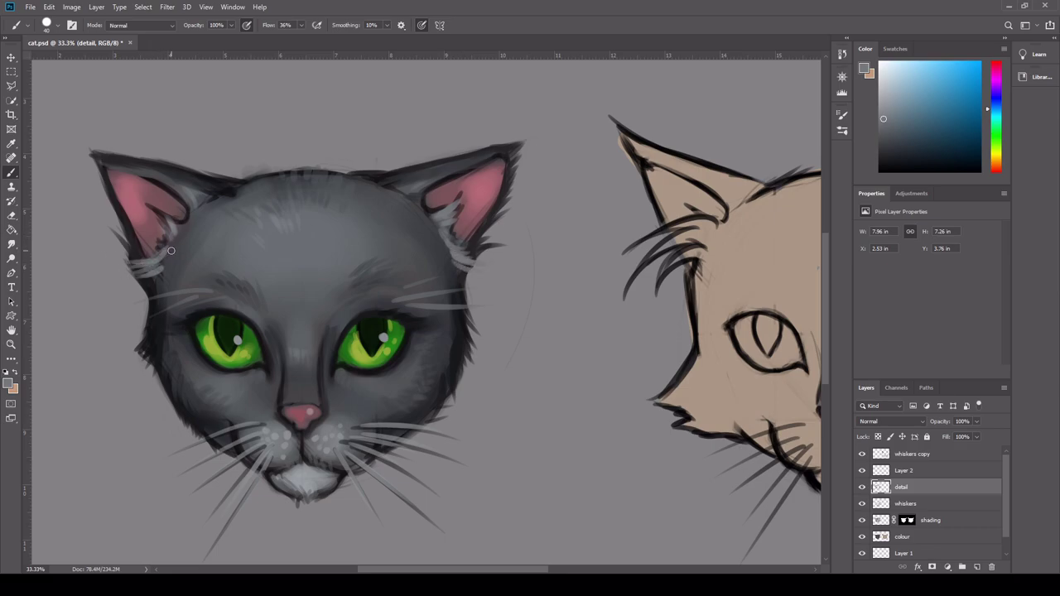
# Extend the left ear's tip and refine the ears' upper edges and left cheek fur with sampled dark greys
pyautogui.keyDown('alt'); pyautogui.click(157, 157); pyautogui.keyUp('alt')
pyautogui.moveTo(108, 156); pyautogui.dragTo(91, 147)
pyautogui.keyDown('alt'); pyautogui.click(234, 194); pyautogui.keyUp('alt')
pyautogui.keyDown('alt'); pyautogui.click(186, 182); pyautogui.keyUp('alt')
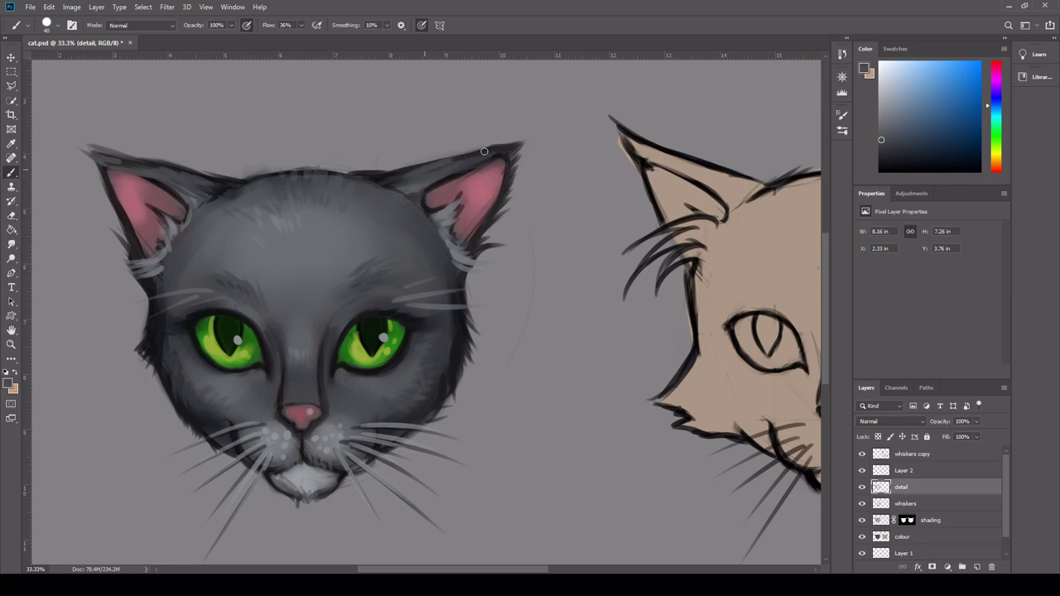
pyautogui.keyDown('alt'); pyautogui.click(162, 340); pyautogui.keyUp('alt')
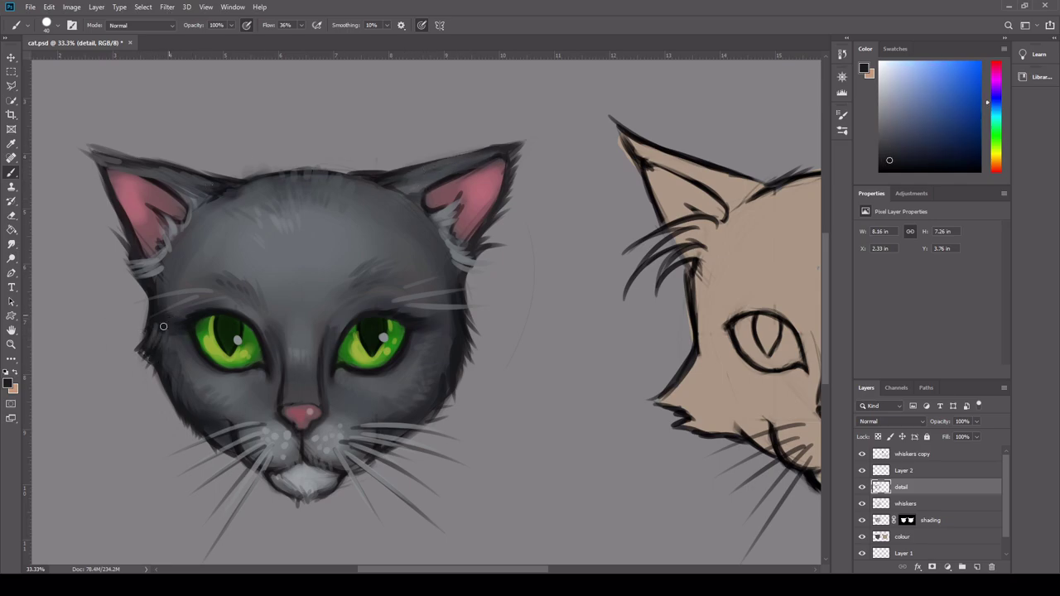
pyautogui.keyDown('alt'); pyautogui.click(154, 341); pyautogui.keyUp('alt')
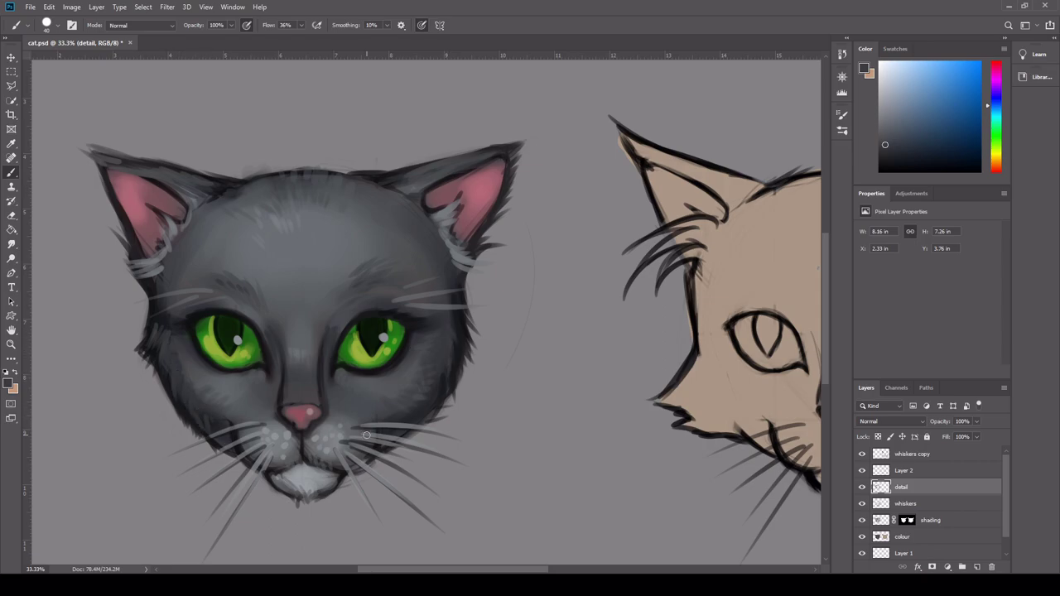
# Brighten the chin fur and whisker spots with near-white, and add light grey accents below the inner eye corners
pyautogui.keyDown('alt'); pyautogui.click(302, 470); pyautogui.keyUp('alt')
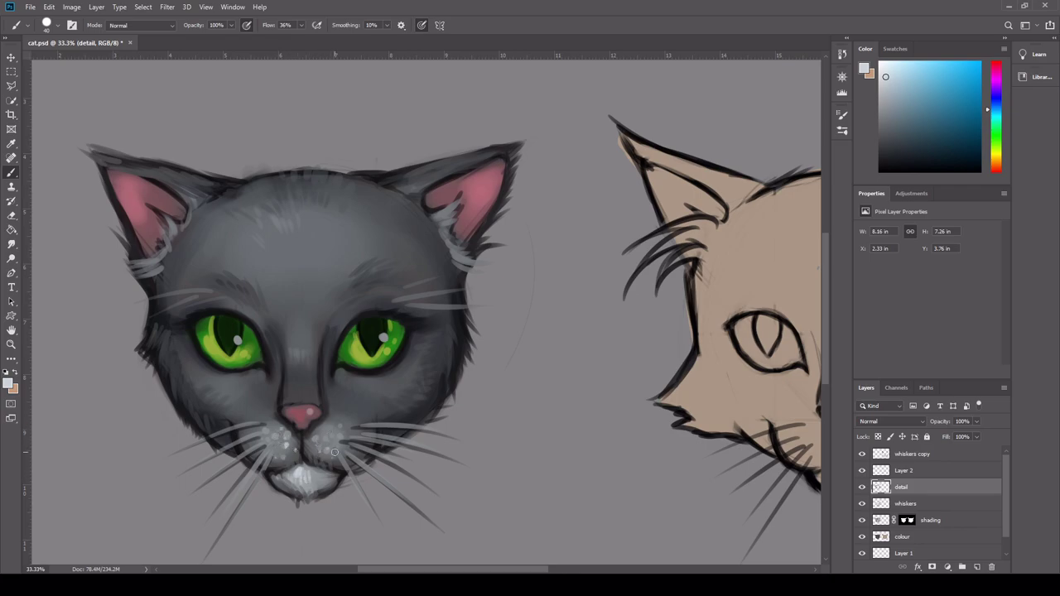
pyautogui.click(882, 106)
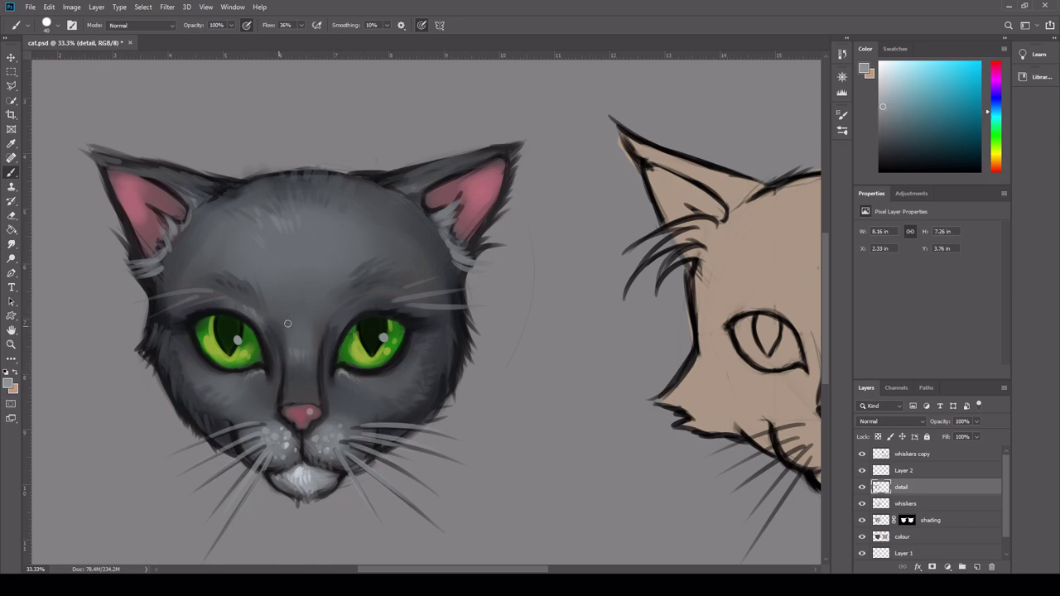
# Darken the left cheek's fur edge and extend both ear tips into dark points with a sampled near-black
pyautogui.keyDown('alt'); pyautogui.click(154, 314); pyautogui.keyUp('alt')
pyautogui.moveTo(152, 320); pyautogui.dragTo(136, 356)
pyautogui.moveTo(149, 356); pyautogui.dragTo(175, 426)
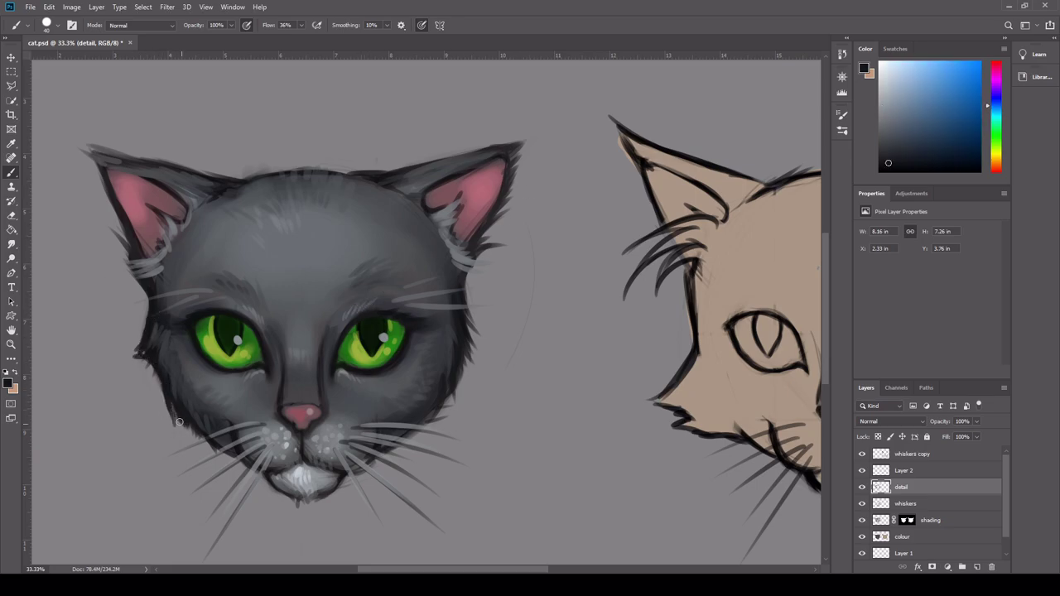
pyautogui.moveTo(107, 163)
pyautogui.mouseDown()
pyautogui.moveTo(128, 150)
pyautogui.moveTo(77, 126)
pyautogui.moveTo(84, 144)
pyautogui.moveTo(134, 166)
pyautogui.moveTo(163, 145)
pyautogui.mouseUp()
pyautogui.moveTo(423, 167)
pyautogui.mouseDown()
pyautogui.moveTo(520, 145)
pyautogui.moveTo(537, 117)
pyautogui.moveTo(493, 209)
pyautogui.mouseUp()
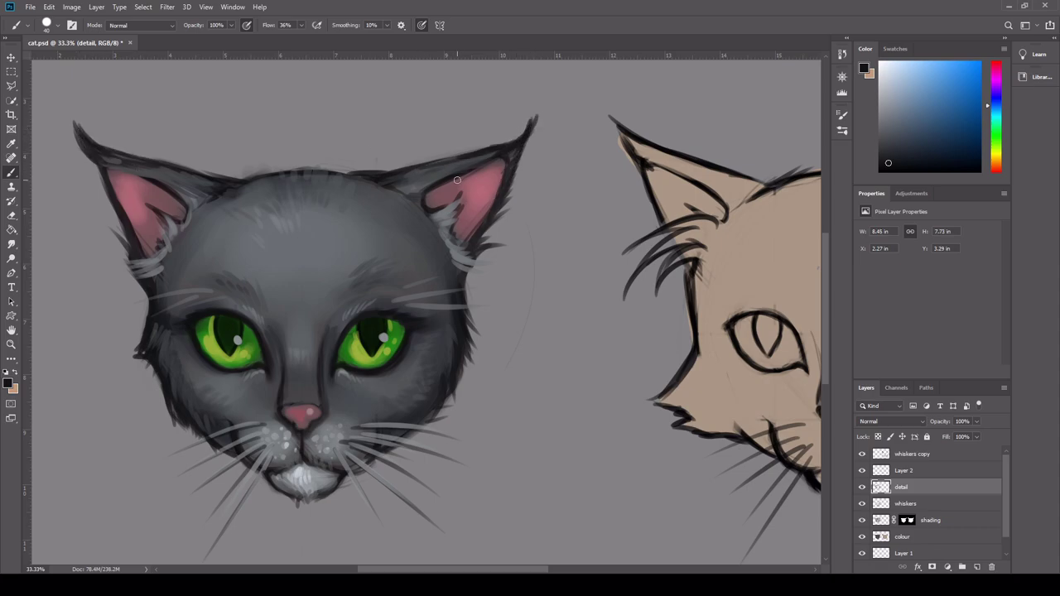
# Touch up the pink inside both ears with a pink sampled from the left ear
pyautogui.keyDown('alt'); pyautogui.click(133, 192); pyautogui.keyUp('alt')
pyautogui.moveTo(130, 188); pyautogui.dragTo(137, 203)
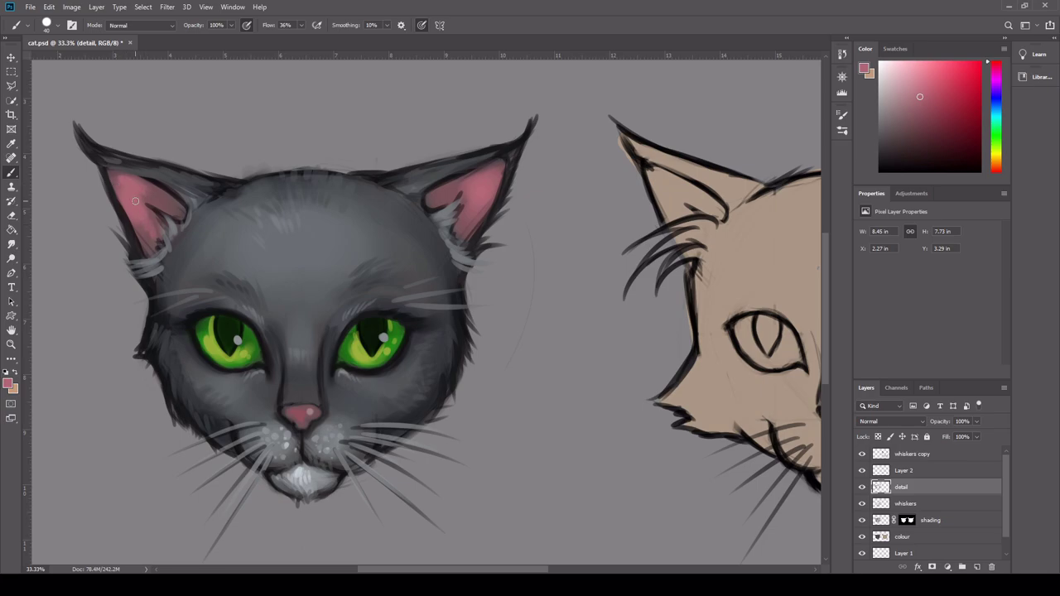
pyautogui.moveTo(440, 198); pyautogui.dragTo(456, 192)
# Paint short fur strokes on the forehead with a grey sampled between the eyes, undoing unwanted strokes
pyautogui.keyDown('alt'); pyautogui.click(294, 305); pyautogui.keyUp('alt')
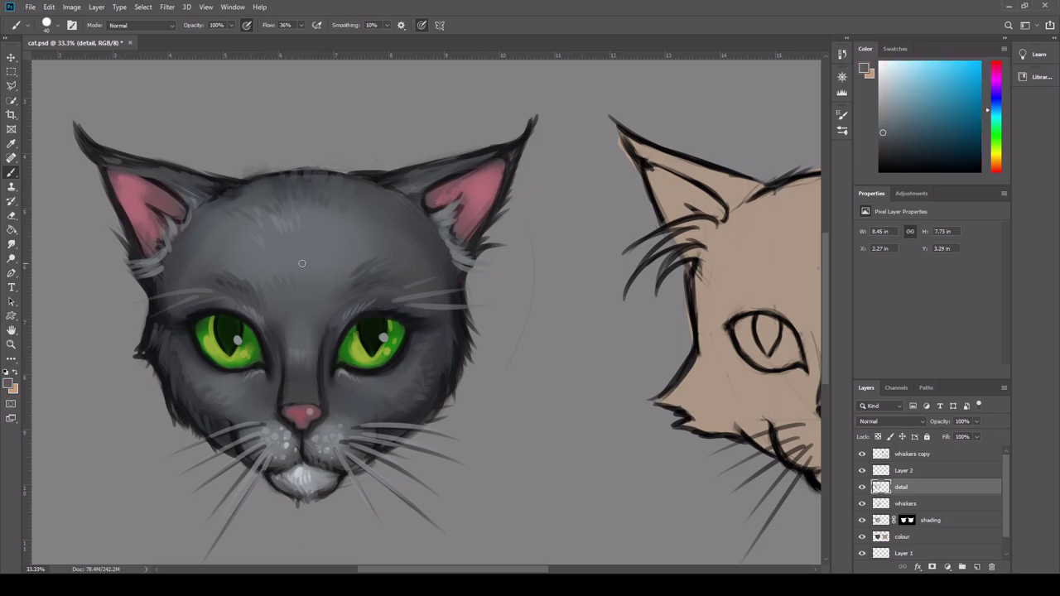
pyautogui.moveTo(321, 101); pyautogui.dragTo(331, 115)
pyautogui.moveTo(341, 105); pyautogui.dragTo(345, 116)
pyautogui.hotkey('ctrl', 'z')
pyautogui.hotkey('ctrl', 'z')
pyautogui.hotkey('ctrl', 'z')
# Darken the inner rims of both eyes and the lower right jaw fur with a sampled near-black
pyautogui.keyDown('alt'); pyautogui.click(196, 325); pyautogui.keyUp('alt')
pyautogui.moveTo(246, 326); pyautogui.dragTo(260, 348)
pyautogui.moveTo(348, 346); pyautogui.dragTo(340, 329)
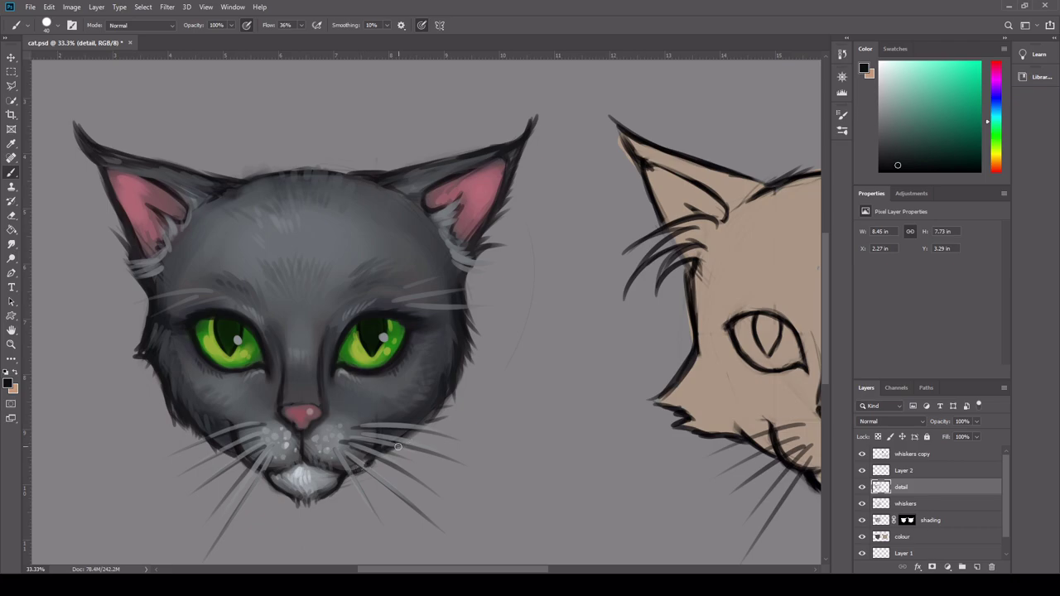
pyautogui.moveTo(426, 421); pyautogui.dragTo(455, 407)
# Touch up the irises with sampled yellow-green and brighten the catchlights in both eyes with white
pyautogui.keyDown('alt'); pyautogui.click(218, 342); pyautogui.keyUp('alt')
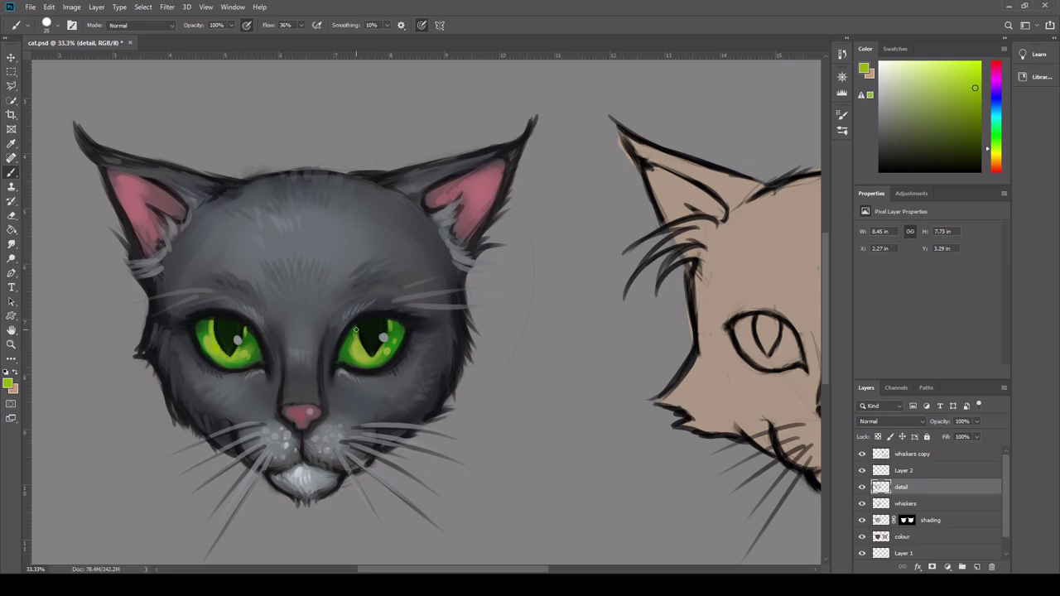
pyautogui.keyDown('alt'); pyautogui.click(237, 340); pyautogui.keyUp('alt')
pyautogui.press('z')
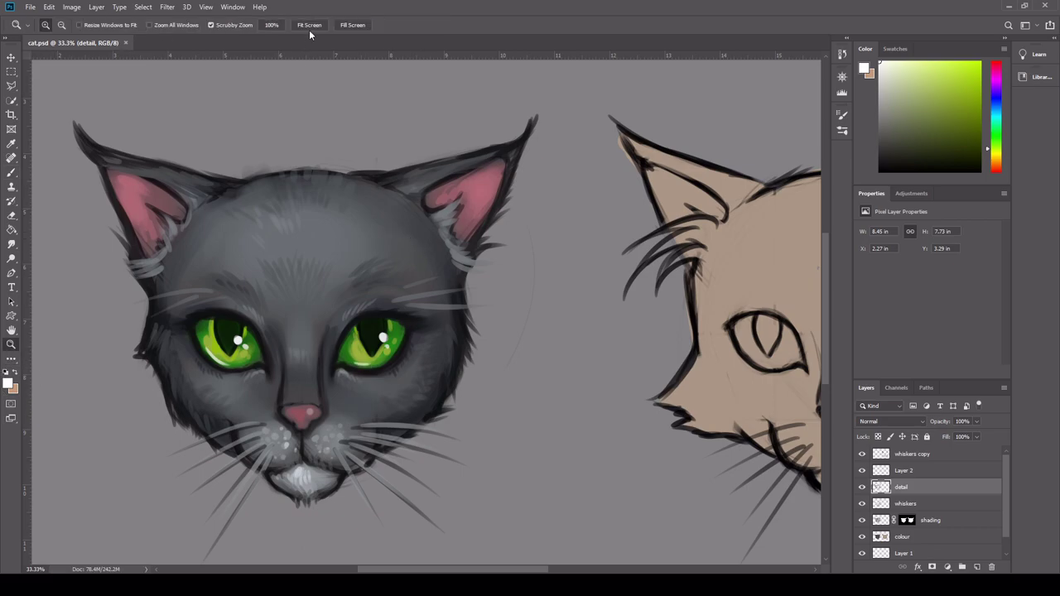
# Fit the whole canvas in view, check the contents of the detail layer and Layer 2, and select the colour layer
pyautogui.click(309, 26)
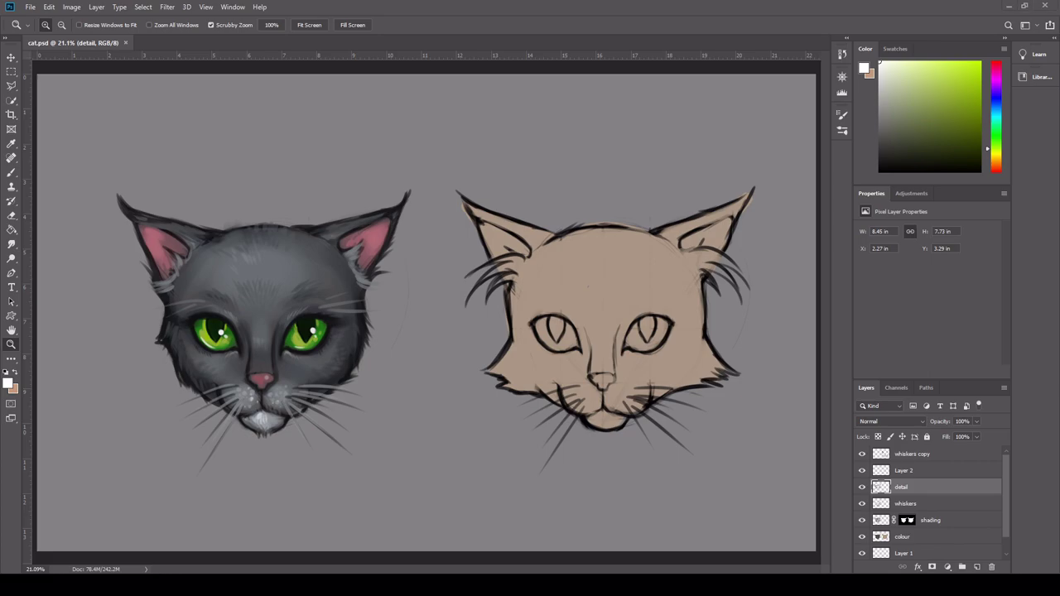
pyautogui.click(862, 489)
pyautogui.click(862, 489)
pyautogui.click(861, 471)
pyautogui.click(862, 471)
pyautogui.click(904, 470)
pyautogui.click(900, 536)
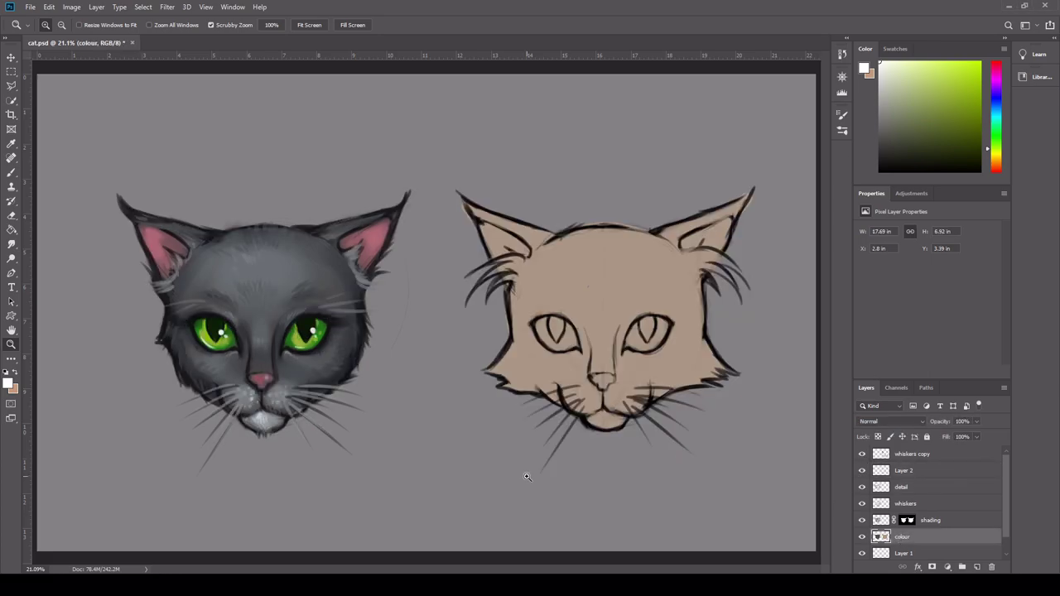
# Set the Brush flow to 15% and paint soft orange around both eyes of the second cat
pyautogui.click(683, 354)
pyautogui.click(11, 173)
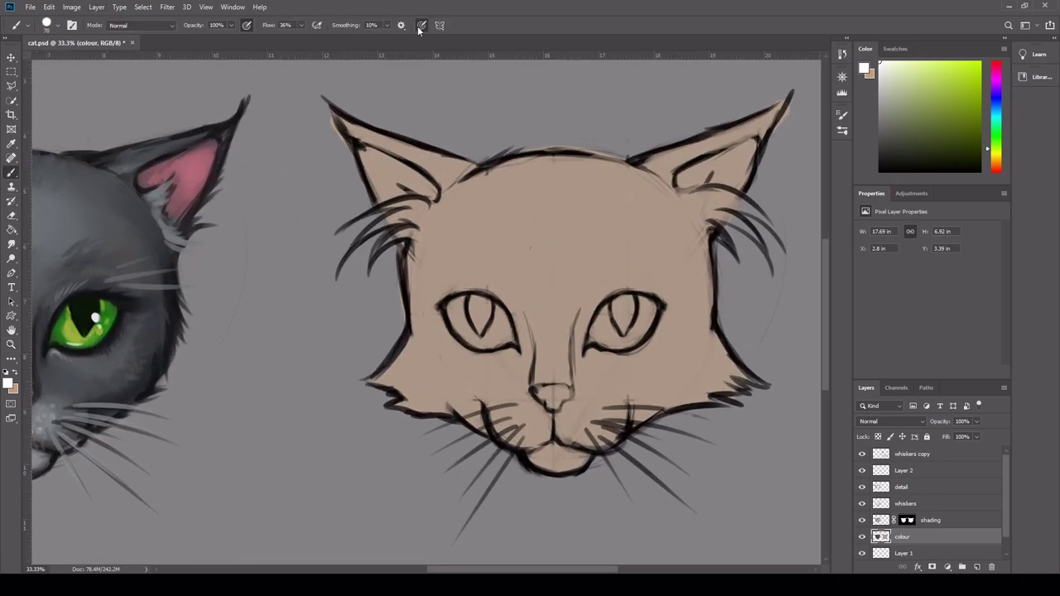
pyautogui.moveTo(300, 26); pyautogui.dragTo(287, 25)
pyautogui.moveTo(556, 218)
pyautogui.mouseDown()
pyautogui.moveTo(569, 308)
pyautogui.moveTo(631, 289)
pyautogui.moveTo(642, 308)
pyautogui.moveTo(603, 330)
pyautogui.moveTo(634, 324)
pyautogui.mouseUp()
pyautogui.hotkey('ctrl', 'z')
pyautogui.keyDown('alt'); pyautogui.click(563, 276); pyautogui.keyUp('alt')
pyautogui.click(944, 94)
pyautogui.moveTo(495, 348); pyautogui.dragTo(469, 313)
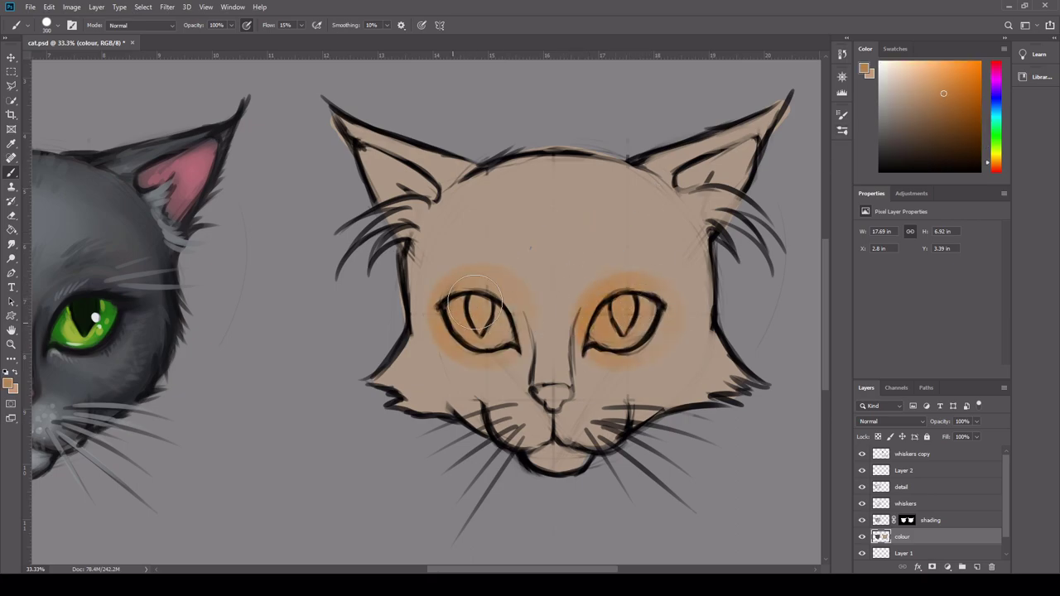
# Paint orange patches on the second cat's forehead and both cheeks
pyautogui.moveTo(523, 208)
pyautogui.mouseDown()
pyautogui.moveTo(568, 175)
pyautogui.moveTo(568, 253)
pyautogui.mouseUp()
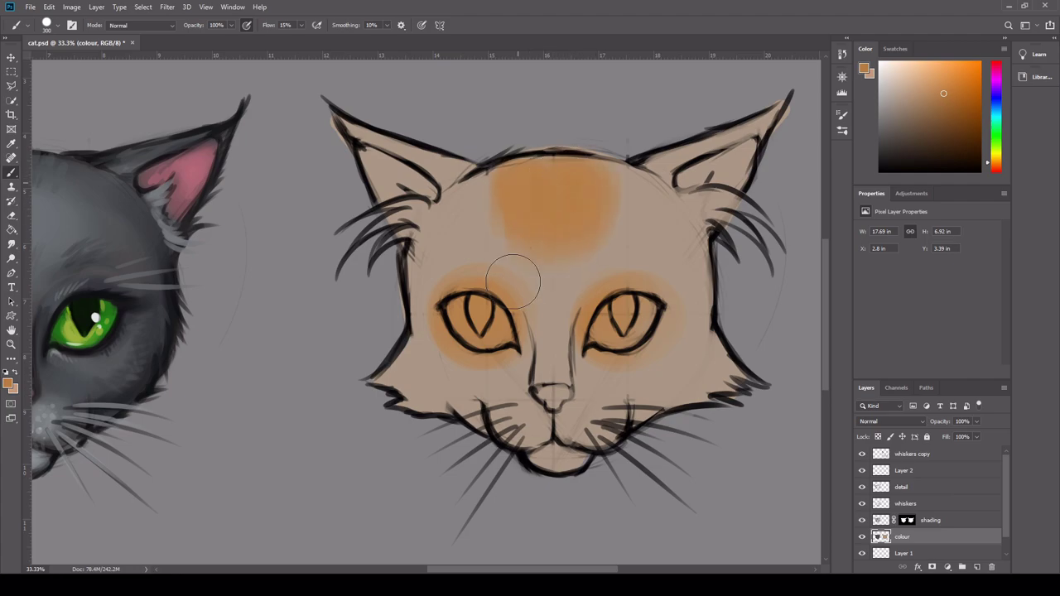
pyautogui.moveTo(548, 409)
pyautogui.mouseDown()
pyautogui.moveTo(512, 394)
pyautogui.moveTo(471, 397)
pyautogui.mouseUp()
pyautogui.moveTo(651, 401); pyautogui.dragTo(732, 365)
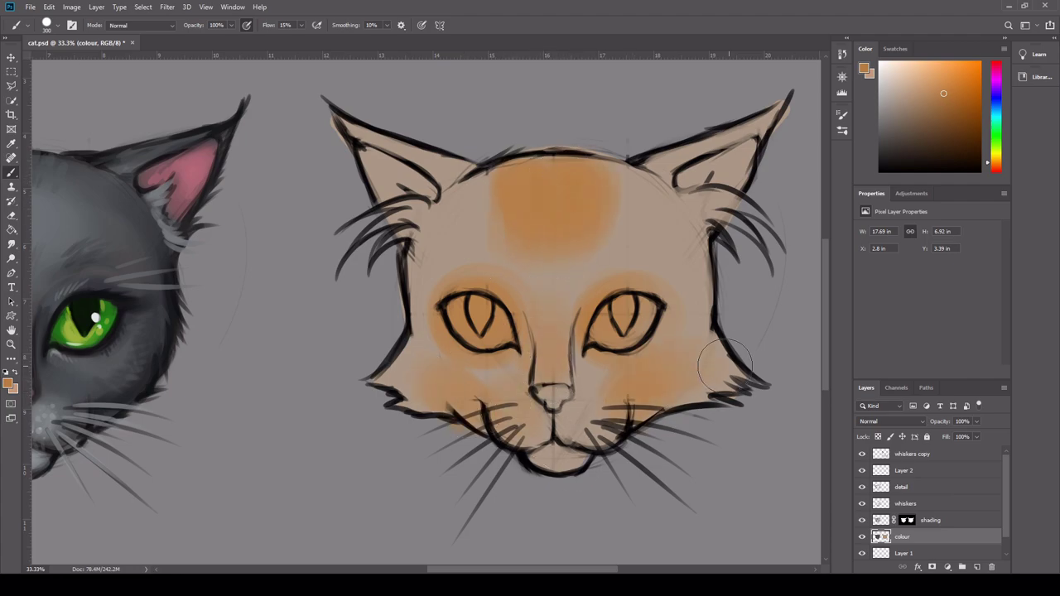
# Shade the sides of the second cat's face and the ears with a sampled muted brown
pyautogui.keyDown('alt'); pyautogui.click(699, 245); pyautogui.keyUp('alt')
pyautogui.moveTo(693, 296)
pyautogui.mouseDown()
pyautogui.moveTo(708, 243)
pyautogui.moveTo(736, 358)
pyautogui.moveTo(709, 370)
pyautogui.moveTo(691, 409)
pyautogui.mouseUp()
pyautogui.moveTo(422, 381)
pyautogui.mouseDown()
pyautogui.moveTo(408, 262)
pyautogui.moveTo(446, 184)
pyautogui.moveTo(398, 167)
pyautogui.moveTo(451, 166)
pyautogui.mouseUp()
pyautogui.moveTo(680, 139)
pyautogui.mouseDown()
pyautogui.moveTo(698, 194)
pyautogui.moveTo(685, 153)
pyautogui.moveTo(667, 253)
pyautogui.mouseUp()
# Paint both inner ears of the second cat on the shading layer with a dusky pink sampled from the dark cat's ear
pyautogui.keyDown('alt'); pyautogui.click(164, 169); pyautogui.keyUp('alt')
pyautogui.moveTo(356, 174)
pyautogui.mouseDown()
pyautogui.moveTo(414, 217)
pyautogui.moveTo(324, 226)
pyautogui.moveTo(329, 311)
pyautogui.mouseUp()
pyautogui.hotkey('ctrl', 'z')
pyautogui.click(888, 520)
pyautogui.click(862, 521)
pyautogui.click(862, 520)
pyautogui.moveTo(380, 161)
pyautogui.mouseDown()
pyautogui.moveTo(389, 194)
pyautogui.moveTo(409, 184)
pyautogui.moveTo(396, 197)
pyautogui.mouseUp()
pyautogui.hotkey('ctrl', 'z')
pyautogui.hotkey('ctrl', 'z')
pyautogui.moveTo(729, 180); pyautogui.dragTo(742, 163)
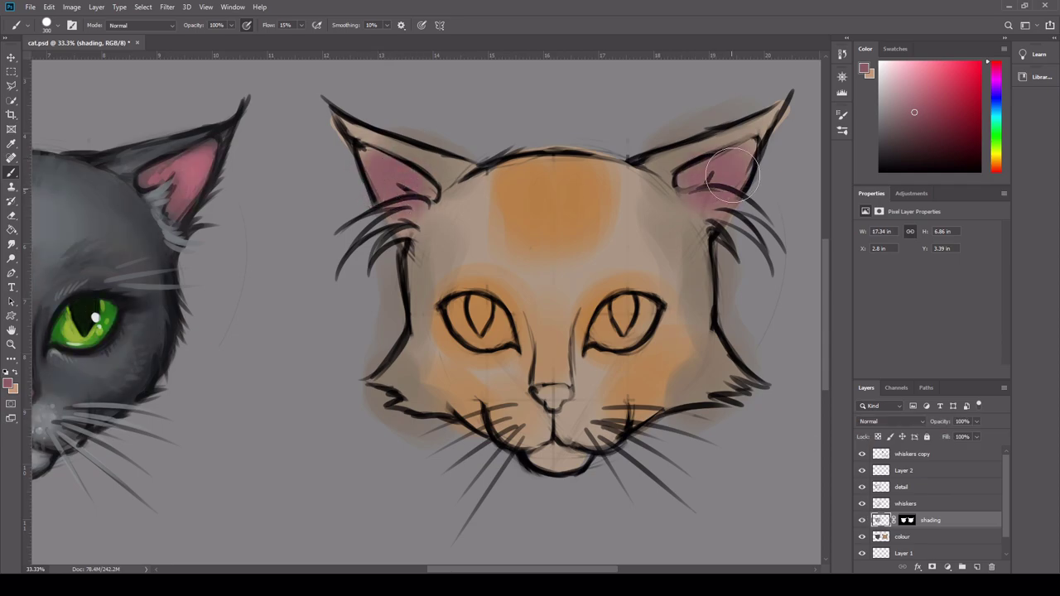
# Blend orange sampled from the forehead down both sides of the second cat's face
pyautogui.keyDown('alt'); pyautogui.click(544, 246); pyautogui.keyUp('alt')
pyautogui.moveTo(446, 260)
pyautogui.mouseDown()
pyautogui.moveTo(453, 335)
pyautogui.moveTo(430, 357)
pyautogui.mouseUp()
pyautogui.moveTo(675, 389)
pyautogui.mouseDown()
pyautogui.moveTo(690, 312)
pyautogui.moveTo(660, 237)
pyautogui.mouseUp()
# Paint light blue shading over both outer cheeks and along the right side of the face
pyautogui.click(996, 110)
pyautogui.moveTo(409, 351); pyautogui.dragTo(397, 426)
pyautogui.moveTo(675, 432); pyautogui.dragTo(717, 304)
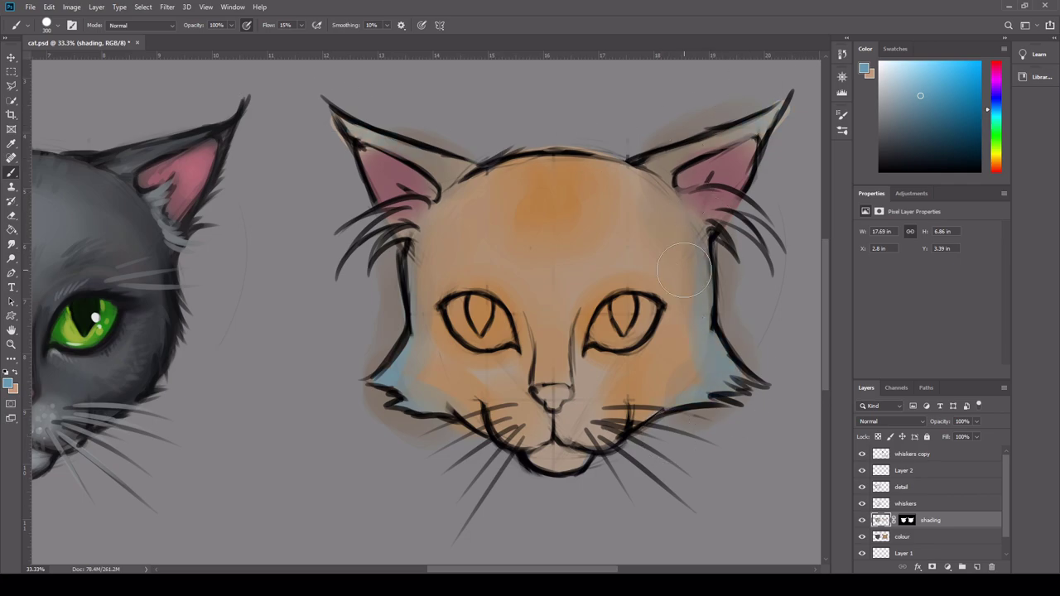
# Fill both eyes of the second cat with dark blue
pyautogui.click(965, 133)
pyautogui.moveTo(617, 327)
pyautogui.mouseDown()
pyautogui.moveTo(627, 318)
pyautogui.moveTo(598, 338)
pyautogui.moveTo(634, 327)
pyautogui.moveTo(646, 308)
pyautogui.moveTo(613, 345)
pyautogui.moveTo(653, 308)
pyautogui.mouseUp()
pyautogui.moveTo(472, 340)
pyautogui.mouseDown()
pyautogui.moveTo(476, 321)
pyautogui.moveTo(454, 318)
pyautogui.moveTo(504, 334)
pyautogui.mouseUp()
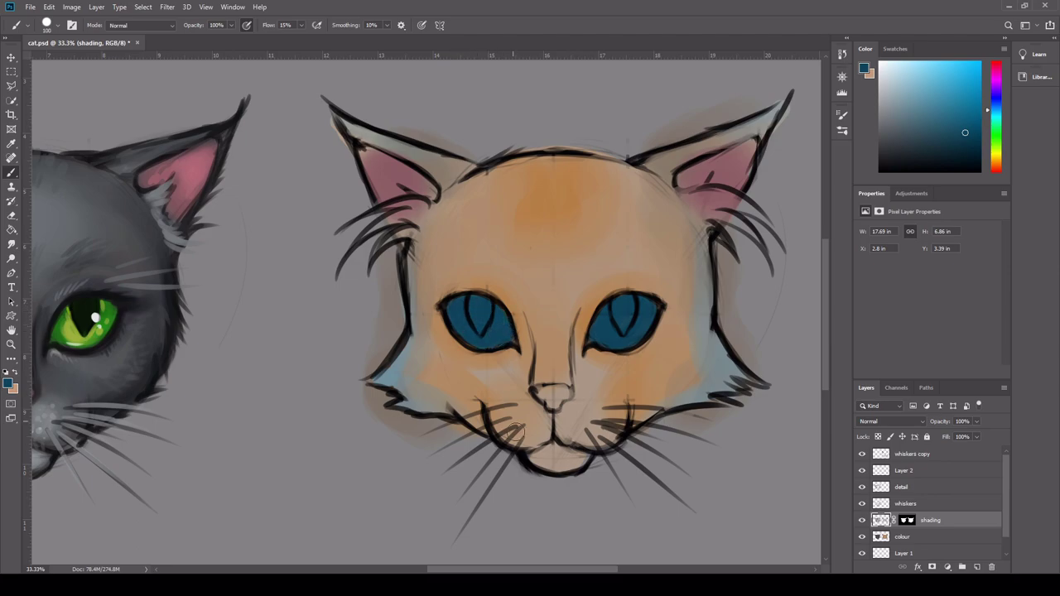
pyautogui.moveTo(565, 570); pyautogui.dragTo(589, 572)
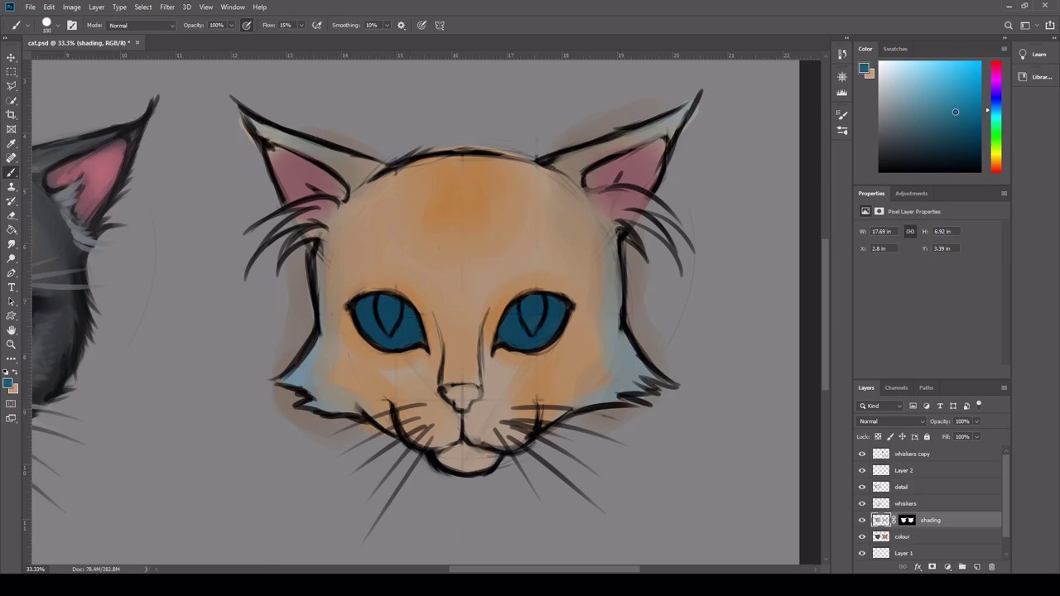
# Paint teal highlights across the lower part of both irises, refining them with a smaller brush
pyautogui.keyDown('alt'); pyautogui.click(623, 307); pyautogui.keyUp('alt')
pyautogui.moveTo(515, 334)
pyautogui.mouseDown()
pyautogui.moveTo(510, 322)
pyautogui.moveTo(545, 333)
pyautogui.mouseUp()
pyautogui.moveTo(371, 318)
pyautogui.mouseDown()
pyautogui.moveTo(405, 340)
pyautogui.moveTo(412, 324)
pyautogui.moveTo(339, 289)
pyautogui.moveTo(379, 336)
pyautogui.moveTo(398, 339)
pyautogui.moveTo(407, 324)
pyautogui.moveTo(371, 331)
pyautogui.mouseUp()
pyautogui.press('[')
pyautogui.press('[')
pyautogui.press('[')
pyautogui.press('[')
pyautogui.press('[')
pyautogui.press('[')
pyautogui.moveTo(531, 343)
pyautogui.mouseDown()
pyautogui.moveTo(542, 332)
pyautogui.moveTo(530, 326)
pyautogui.moveTo(522, 348)
pyautogui.mouseUp()
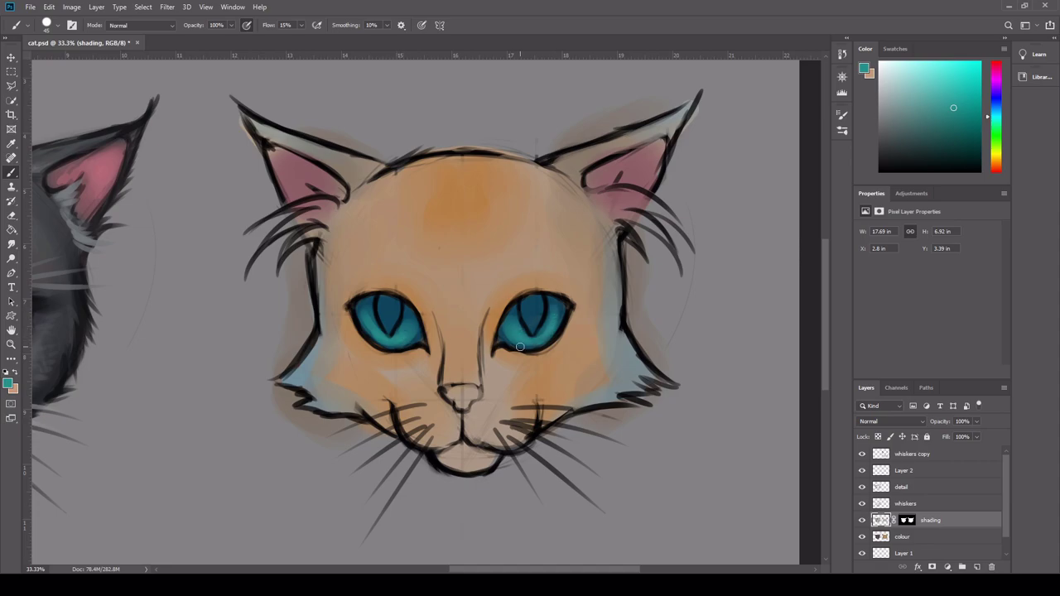
# Darken both pupils with sampled dark blue and fill the nose with pink sampled from the left ear
pyautogui.keyDown('alt'); pyautogui.click(524, 306); pyautogui.keyUp('alt')
pyautogui.moveTo(523, 308)
pyautogui.mouseDown()
pyautogui.moveTo(525, 321)
pyautogui.moveTo(533, 298)
pyautogui.mouseUp()
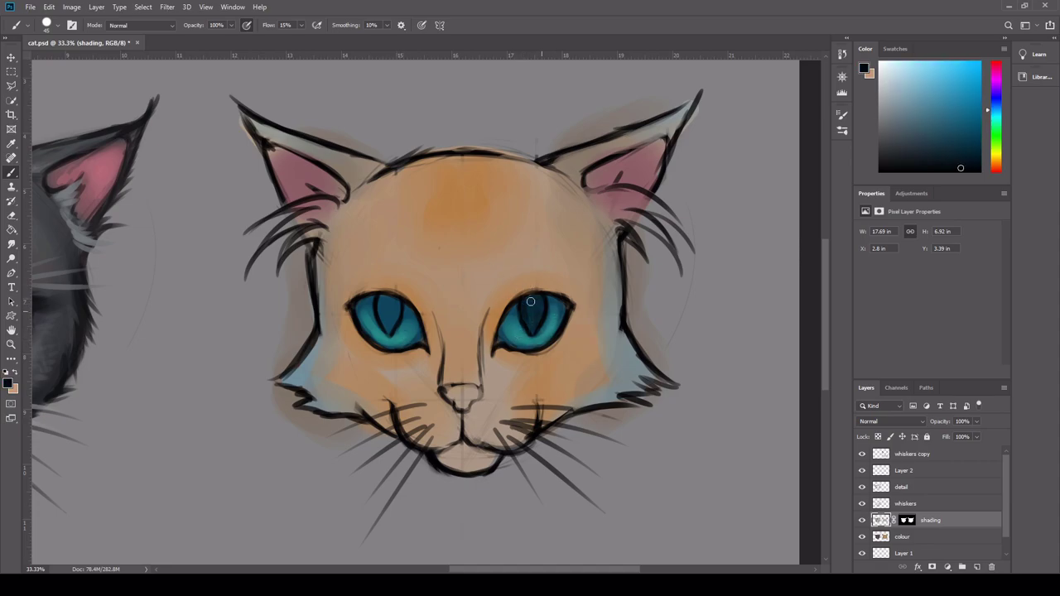
pyautogui.keyDown('alt'); pyautogui.click(530, 310); pyautogui.keyUp('alt')
pyautogui.moveTo(383, 298)
pyautogui.mouseDown()
pyautogui.moveTo(389, 329)
pyautogui.moveTo(395, 313)
pyautogui.mouseUp()
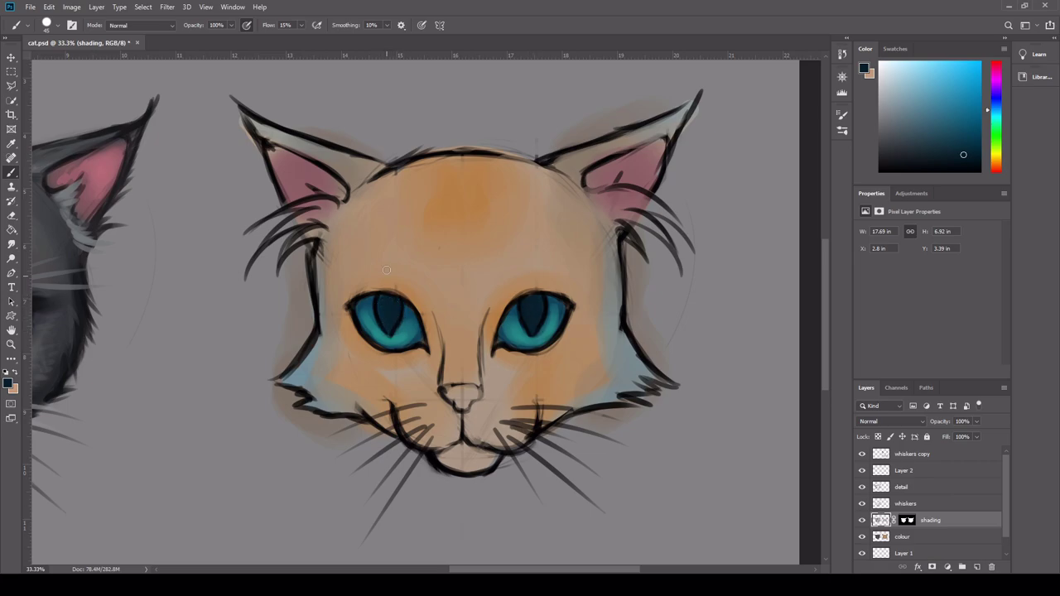
pyautogui.keyDown('alt'); pyautogui.click(335, 193); pyautogui.keyUp('alt')
pyautogui.moveTo(464, 395)
pyautogui.mouseDown()
pyautogui.moveTo(460, 404)
pyautogui.moveTo(474, 397)
pyautogui.mouseUp()
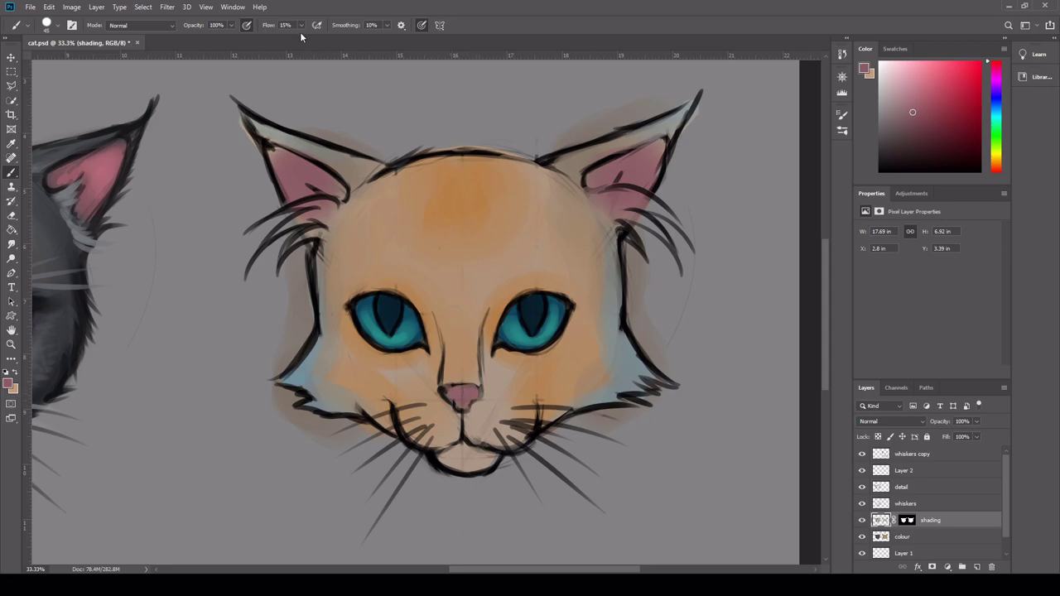
# Paint the muzzle and chin of the second cat near-white
pyautogui.click(878, 77)
pyautogui.press(']')
pyautogui.press(']')
pyautogui.press(']')
pyautogui.press(']')
pyautogui.press(']')
pyautogui.press(']')
pyautogui.press(']')
pyautogui.moveTo(437, 412); pyautogui.dragTo(431, 426)
pyautogui.moveTo(478, 428)
pyautogui.mouseDown()
pyautogui.moveTo(502, 413)
pyautogui.moveTo(506, 427)
pyautogui.moveTo(457, 461)
pyautogui.mouseUp()
# Outline both eyes with near-white rims that extend outward from the outer corners
pyautogui.moveTo(421, 359)
pyautogui.mouseDown()
pyautogui.moveTo(400, 358)
pyautogui.moveTo(429, 355)
pyautogui.moveTo(426, 324)
pyautogui.mouseUp()
pyautogui.moveTo(351, 297)
pyautogui.mouseDown()
pyautogui.moveTo(400, 289)
pyautogui.moveTo(428, 327)
pyautogui.mouseUp()
pyautogui.moveTo(353, 318)
pyautogui.mouseDown()
pyautogui.moveTo(347, 310)
pyautogui.moveTo(403, 349)
pyautogui.moveTo(324, 291)
pyautogui.moveTo(342, 304)
pyautogui.mouseUp()
pyautogui.moveTo(502, 308)
pyautogui.mouseDown()
pyautogui.moveTo(490, 343)
pyautogui.moveTo(513, 296)
pyautogui.moveTo(550, 286)
pyautogui.moveTo(588, 302)
pyautogui.moveTo(603, 294)
pyautogui.moveTo(534, 350)
pyautogui.moveTo(565, 343)
pyautogui.mouseUp()
pyautogui.moveTo(494, 345); pyautogui.dragTo(485, 356)
# Paint a near-white blaze from the lower forehead down to the nose bridge
pyautogui.moveTo(462, 270)
pyautogui.mouseDown()
pyautogui.moveTo(452, 277)
pyautogui.moveTo(447, 255)
pyautogui.mouseUp()
pyautogui.moveTo(457, 277); pyautogui.dragTo(464, 254)
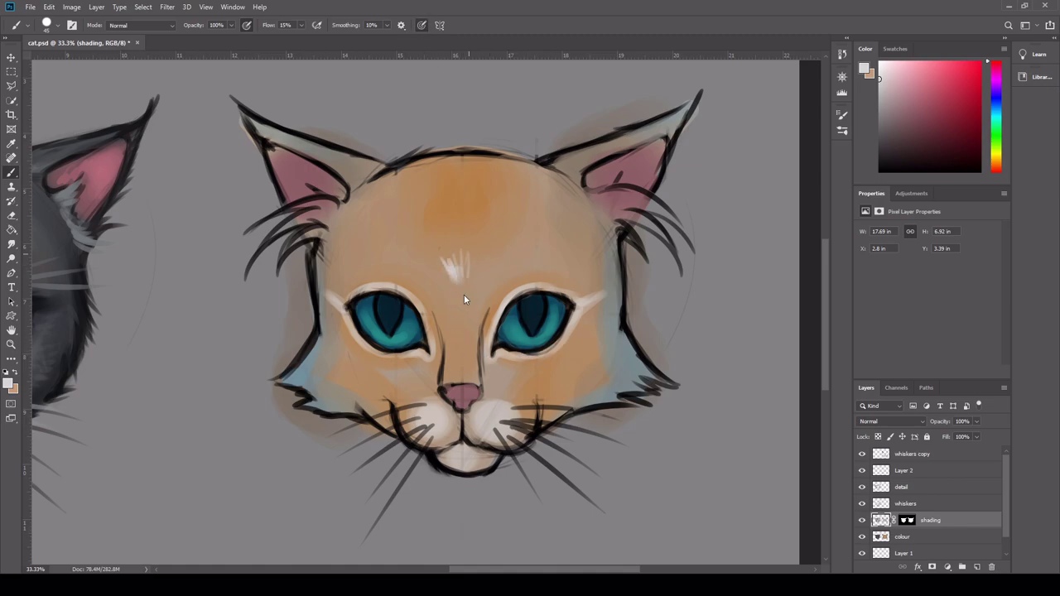
pyautogui.moveTo(465, 291); pyautogui.dragTo(461, 331)
pyautogui.moveTo(456, 273); pyautogui.dragTo(451, 252)
# Paint near-white fur below both eyes and blend the cheek fur with a greyish tan sampled from the right cheek
pyautogui.moveTo(361, 341)
pyautogui.mouseDown()
pyautogui.moveTo(385, 359)
pyautogui.moveTo(414, 356)
pyautogui.mouseUp()
pyautogui.moveTo(493, 356); pyautogui.dragTo(517, 363)
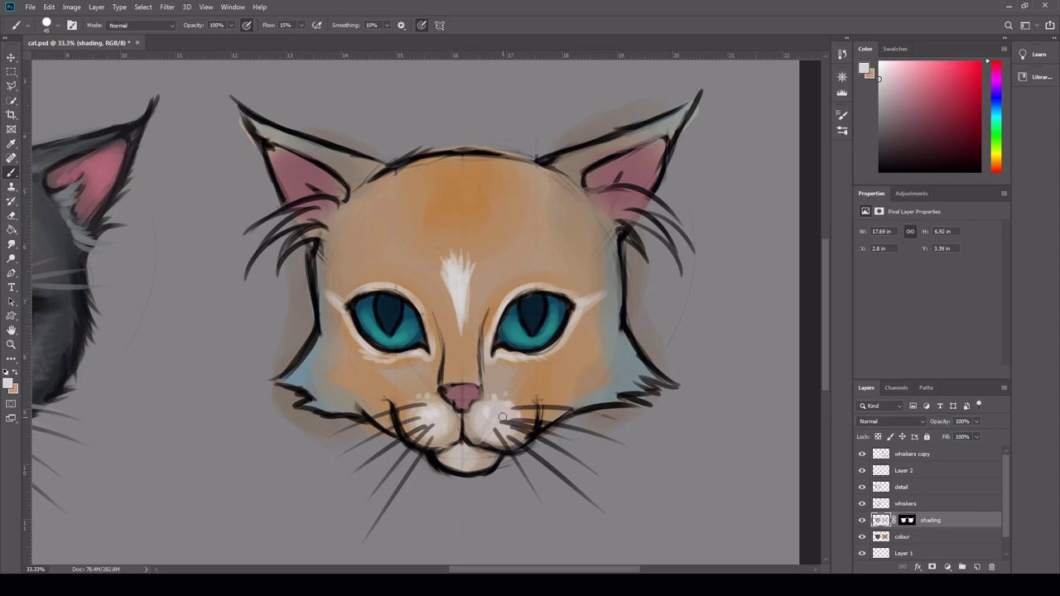
pyautogui.keyDown('alt'); pyautogui.click(613, 377); pyautogui.keyUp('alt')
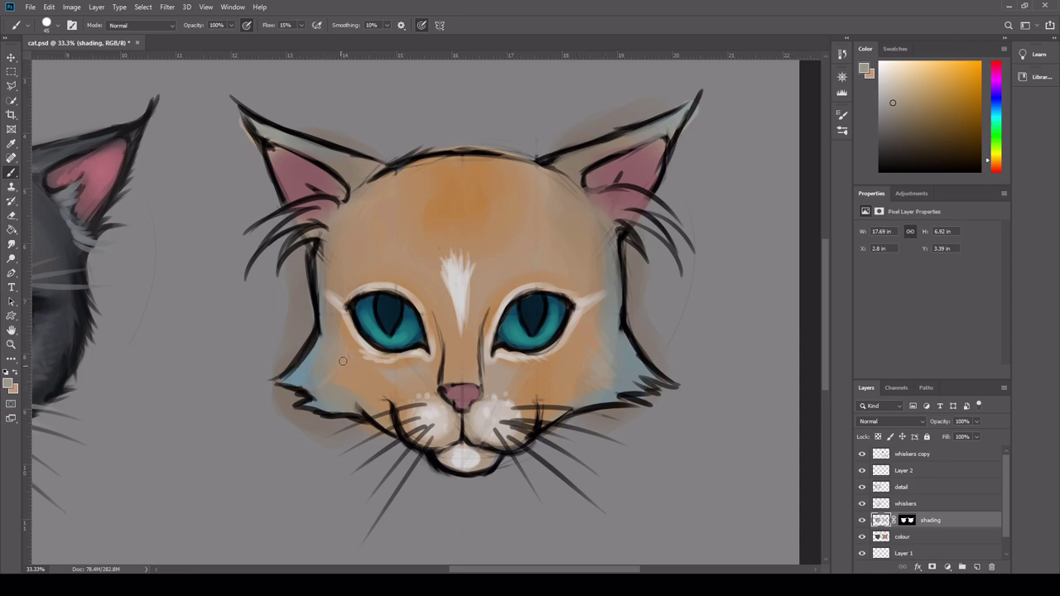
# Paint brown M-shaped tabby stripes on the second cat's forehead with a sampled brown
pyautogui.keyDown('alt'); pyautogui.click(448, 185); pyautogui.keyUp('alt')
pyautogui.keyDown('alt'); pyautogui.click(525, 163); pyautogui.keyUp('alt')
pyautogui.moveTo(436, 173)
pyautogui.mouseDown()
pyautogui.moveTo(436, 217)
pyautogui.moveTo(432, 200)
pyautogui.moveTo(455, 234)
pyautogui.moveTo(473, 207)
pyautogui.mouseUp()
pyautogui.hotkey('ctrl', 'z')
pyautogui.moveTo(476, 195); pyautogui.dragTo(496, 236)
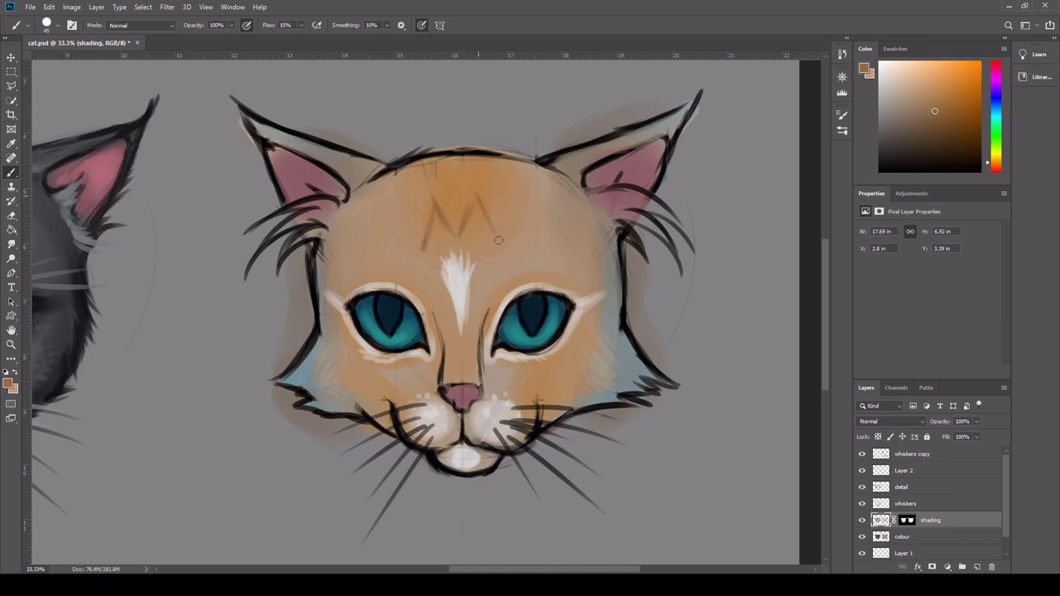
pyautogui.moveTo(477, 199); pyautogui.dragTo(500, 242)
pyautogui.moveTo(398, 187); pyautogui.dragTo(411, 248)
pyautogui.moveTo(407, 204); pyautogui.dragTo(411, 248)
pyautogui.moveTo(508, 187); pyautogui.dragTo(508, 242)
pyautogui.moveTo(428, 155)
pyautogui.mouseDown()
pyautogui.moveTo(439, 184)
pyautogui.moveTo(463, 194)
pyautogui.moveTo(449, 195)
pyautogui.moveTo(450, 236)
pyautogui.moveTo(468, 217)
pyautogui.moveTo(486, 233)
pyautogui.moveTo(508, 205)
pyautogui.moveTo(510, 251)
pyautogui.mouseUp()
# Paint brown tabby stripes on the temples, cheeks and outer forehead with a larger brush
pyautogui.press(']')
pyautogui.press(']')
pyautogui.press(']')
pyautogui.moveTo(396, 191); pyautogui.dragTo(412, 251)
pyautogui.moveTo(330, 230)
pyautogui.mouseDown()
pyautogui.moveTo(347, 252)
pyautogui.moveTo(342, 281)
pyautogui.mouseUp()
pyautogui.moveTo(340, 371); pyautogui.dragTo(374, 375)
pyautogui.moveTo(553, 357)
pyautogui.mouseDown()
pyautogui.moveTo(596, 367)
pyautogui.moveTo(572, 392)
pyautogui.moveTo(591, 405)
pyautogui.mouseUp()
pyautogui.moveTo(346, 390); pyautogui.dragTo(373, 407)
pyautogui.moveTo(550, 208); pyautogui.dragTo(522, 252)
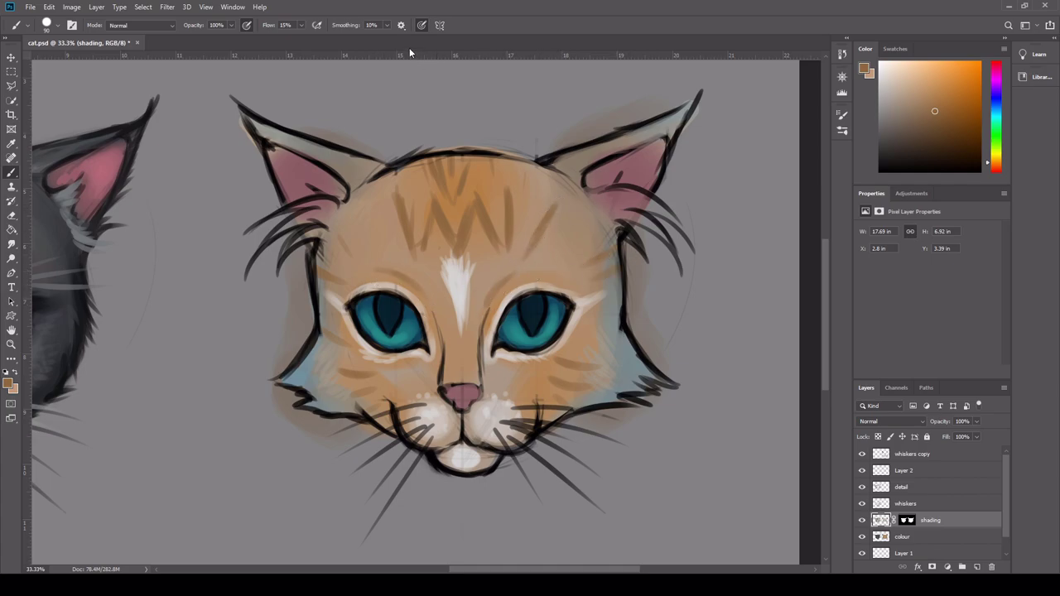
# Strengthen the brown M-shaped stripes and the short stripes at the top of the forehead
pyautogui.moveTo(389, 200); pyautogui.dragTo(409, 254)
pyautogui.moveTo(436, 206)
pyautogui.mouseDown()
pyautogui.moveTo(421, 256)
pyautogui.moveTo(454, 255)
pyautogui.mouseUp()
pyautogui.moveTo(472, 237); pyautogui.dragTo(461, 256)
pyautogui.moveTo(478, 215); pyautogui.dragTo(502, 251)
pyautogui.moveTo(501, 202); pyautogui.dragTo(503, 254)
pyautogui.moveTo(425, 160); pyautogui.dragTo(442, 196)
pyautogui.moveTo(472, 174)
pyautogui.mouseDown()
pyautogui.moveTo(460, 200)
pyautogui.moveTo(500, 177)
pyautogui.mouseUp()
pyautogui.moveTo(406, 168); pyautogui.dragTo(419, 197)
# Colour the backs of both ears orange-brown and paint near-white fur at the ear bases with a colour sampled from the blaze
pyautogui.moveTo(569, 159); pyautogui.dragTo(571, 183)
pyautogui.moveTo(615, 140); pyautogui.dragTo(602, 145)
pyautogui.moveTo(359, 169)
pyautogui.mouseDown()
pyautogui.moveTo(356, 191)
pyautogui.moveTo(303, 224)
pyautogui.moveTo(296, 216)
pyautogui.mouseUp()
pyautogui.keyDown('alt'); pyautogui.click(448, 297); pyautogui.keyUp('alt')
pyautogui.moveTo(320, 229); pyautogui.dragTo(306, 235)
pyautogui.moveTo(602, 207); pyautogui.dragTo(621, 213)
pyautogui.moveTo(606, 199)
pyautogui.mouseDown()
pyautogui.moveTo(645, 214)
pyautogui.moveTo(611, 227)
pyautogui.mouseUp()
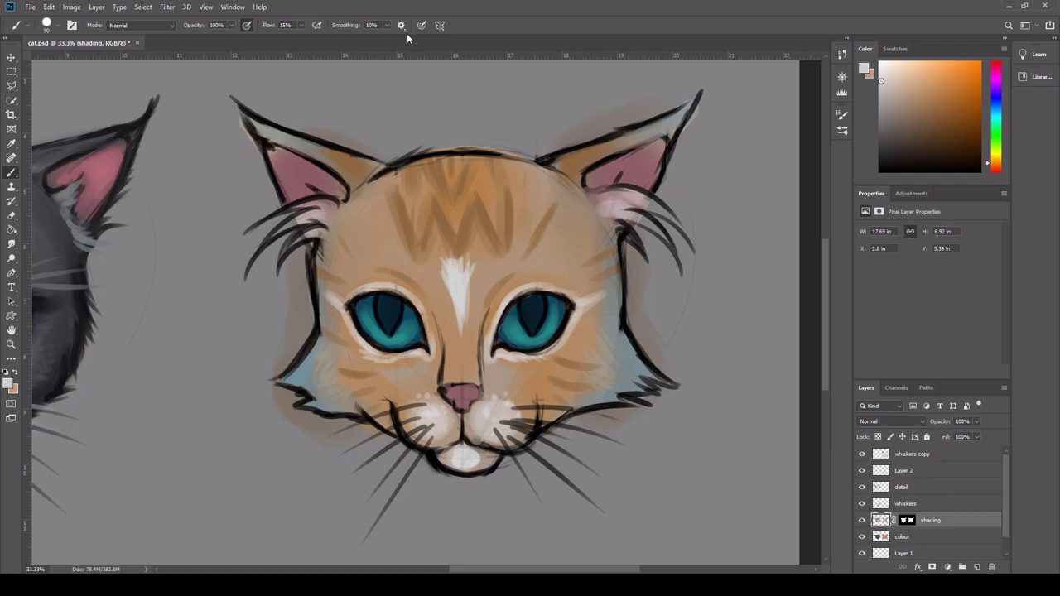
# Pick a darker brown and shade the brow areas above both eyes, undoing unwanted strokes
pyautogui.keyDown('alt'); pyautogui.click(512, 238); pyautogui.keyUp('alt')
pyautogui.moveTo(928, 120); pyautogui.dragTo(914, 125)
pyautogui.click(944, 128)
pyautogui.moveTo(364, 284); pyautogui.dragTo(408, 278)
pyautogui.moveTo(392, 277)
pyautogui.mouseDown()
pyautogui.moveTo(404, 317)
pyautogui.moveTo(435, 317)
pyautogui.mouseUp()
pyautogui.hotkey('ctrl', 'z')
pyautogui.hotkey('ctrl', 'z')
pyautogui.click(422, 26)
pyautogui.moveTo(351, 269)
pyautogui.mouseDown()
pyautogui.moveTo(418, 288)
pyautogui.moveTo(423, 312)
pyautogui.mouseUp()
pyautogui.moveTo(412, 293); pyautogui.dragTo(420, 300)
pyautogui.hotkey('ctrl', 'z')
pyautogui.hotkey('ctrl', 'z')
pyautogui.hotkey('ctrl', 'z')
pyautogui.moveTo(404, 288)
pyautogui.mouseDown()
pyautogui.moveTo(441, 339)
pyautogui.moveTo(466, 349)
pyautogui.moveTo(543, 278)
pyautogui.mouseUp()
# Shade the outer muzzle edges and both sides of the nose bridge with dark brown, and select the detail layer
pyautogui.moveTo(393, 403)
pyautogui.mouseDown()
pyautogui.moveTo(391, 426)
pyautogui.moveTo(399, 389)
pyautogui.mouseUp()
pyautogui.moveTo(525, 384); pyautogui.dragTo(537, 413)
pyautogui.moveTo(440, 366)
pyautogui.mouseDown()
pyautogui.moveTo(435, 351)
pyautogui.moveTo(435, 377)
pyautogui.mouseUp()
pyautogui.moveTo(480, 342); pyautogui.dragTo(487, 376)
pyautogui.click(919, 487)
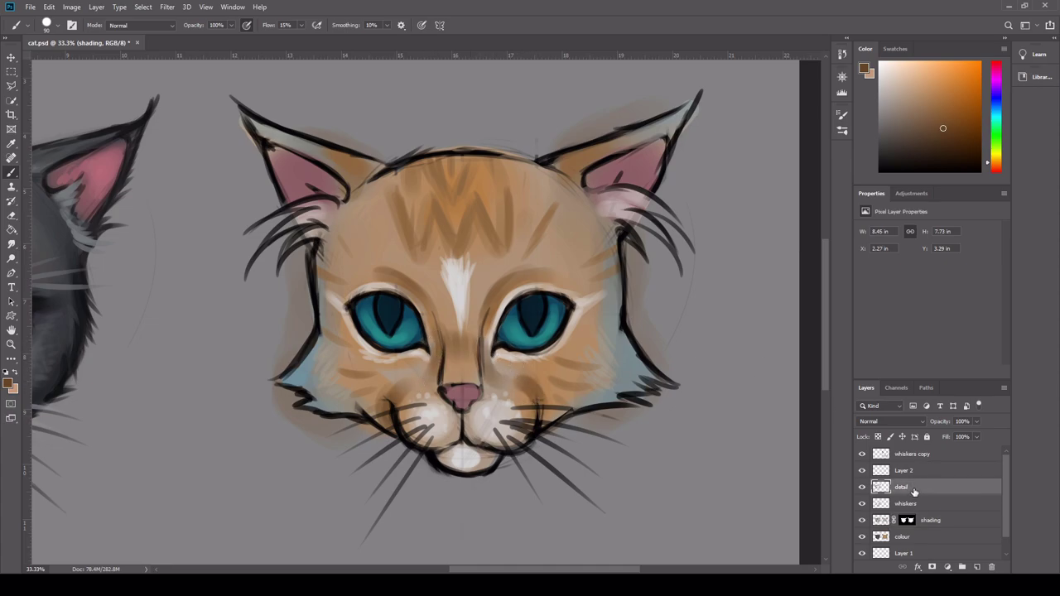
# Paint near-white highlights in both pupils and along the lower edges of both irises with a smaller brush, undoing unwanted strokes
pyautogui.moveTo(571, 570)
pyautogui.mouseDown()
pyautogui.moveTo(497, 571)
pyautogui.moveTo(555, 571)
pyautogui.mouseUp()
pyautogui.moveTo(886, 66); pyautogui.dragTo(879, 61)
pyautogui.press('[')
pyautogui.press('[')
pyautogui.press('[')
pyautogui.press('[')
pyautogui.press('[')
pyautogui.moveTo(449, 312); pyautogui.dragTo(461, 346)
pyautogui.hotkey('ctrl', 'z')
pyautogui.hotkey('ctrl', 'z')
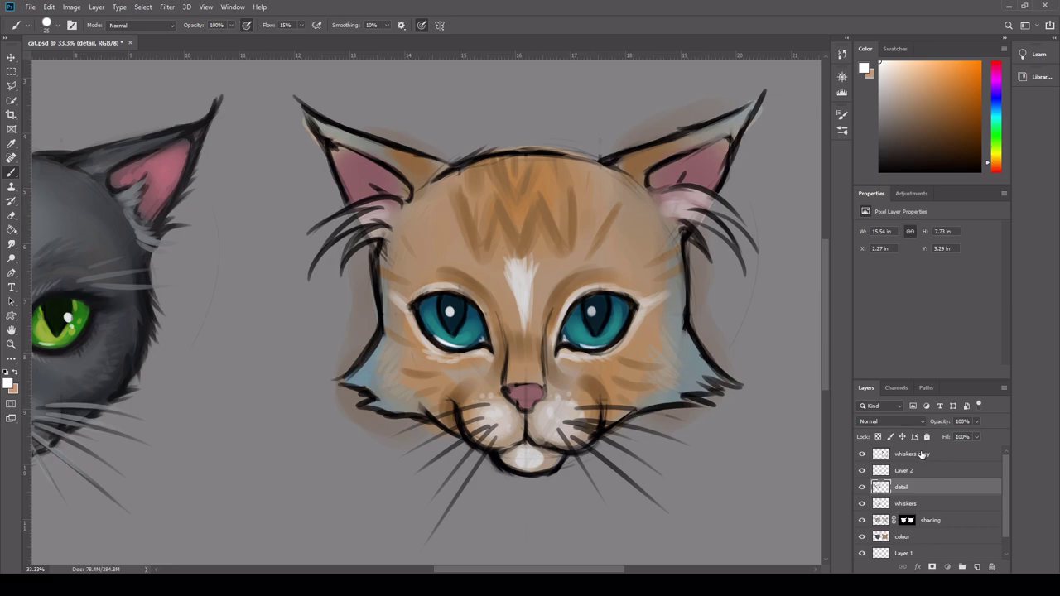
# Add a new layer named "detailing" above the whiskers copy layer
pyautogui.click(924, 455)
pyautogui.click(977, 567)
pyautogui.doubleClick(900, 454)
pyautogui.write('detailing')
pyautogui.press('Return')
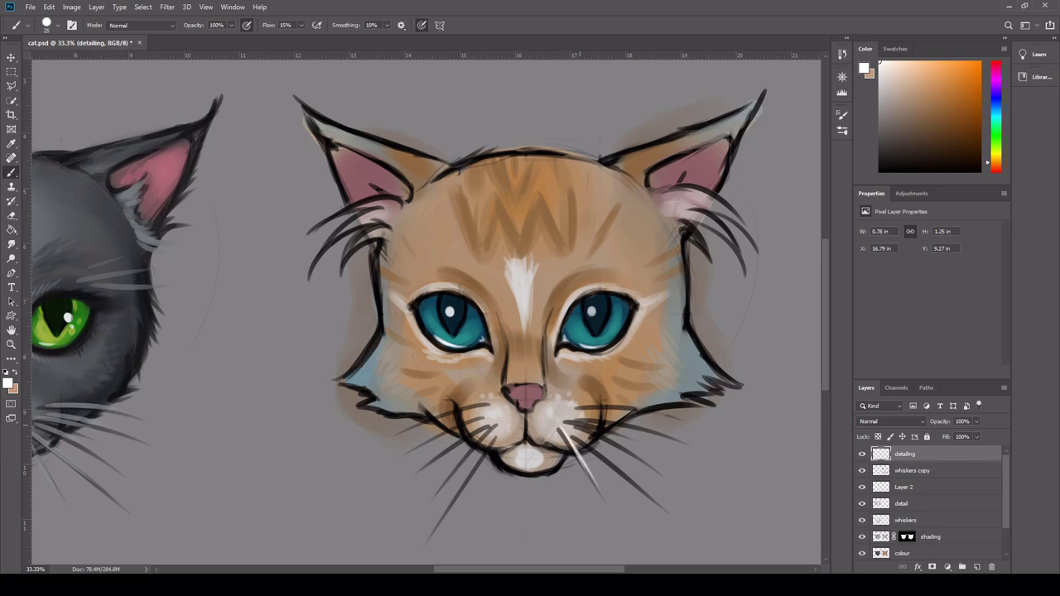
# Paint over the orange cat's whiskers on both sides with a light grey sampled from the grey cat's whiskers
pyautogui.keyDown('alt'); pyautogui.click(103, 402); pyautogui.keyUp('alt')
pyautogui.moveTo(559, 432)
pyautogui.mouseDown()
pyautogui.moveTo(600, 492)
pyautogui.moveTo(654, 504)
pyautogui.moveTo(624, 436)
pyautogui.moveTo(689, 440)
pyautogui.mouseUp()
pyautogui.moveTo(581, 407); pyautogui.dragTo(679, 419)
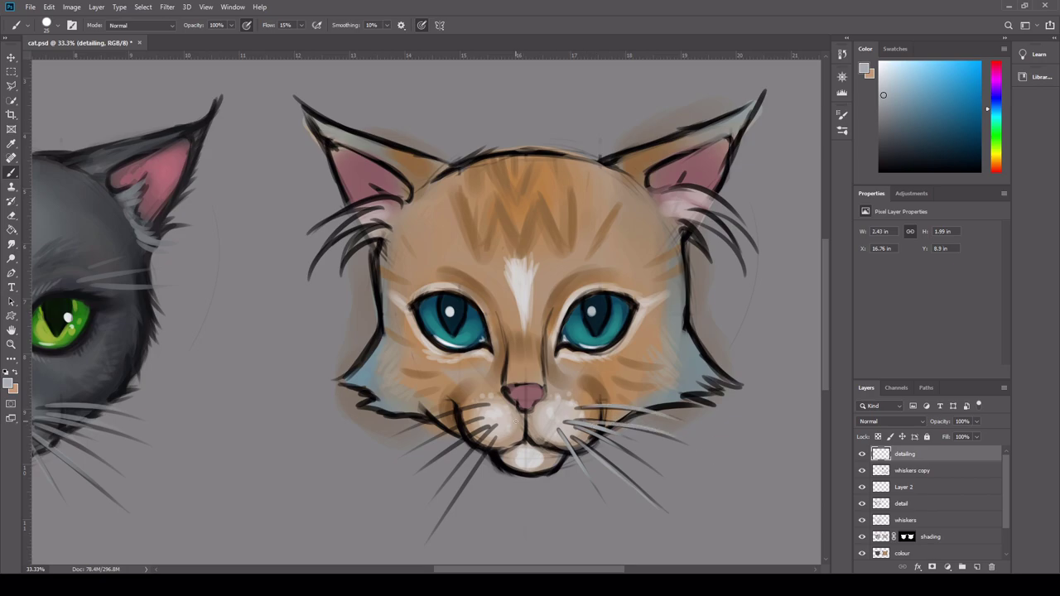
pyautogui.moveTo(495, 437)
pyautogui.mouseDown()
pyautogui.moveTo(439, 543)
pyautogui.moveTo(453, 479)
pyautogui.mouseUp()
pyautogui.moveTo(486, 424); pyautogui.dragTo(414, 473)
pyautogui.moveTo(480, 419); pyautogui.dragTo(413, 447)
pyautogui.moveTo(482, 399); pyautogui.dragTo(394, 439)
# Paint brown fur strokes along the nose bridge and both inner brows with colours sampled from the surrounding fur
pyautogui.keyDown('alt'); pyautogui.click(523, 330); pyautogui.keyUp('alt')
pyautogui.moveTo(508, 326); pyautogui.dragTo(511, 344)
pyautogui.keyDown('alt'); pyautogui.click(501, 326); pyautogui.keyUp('alt')
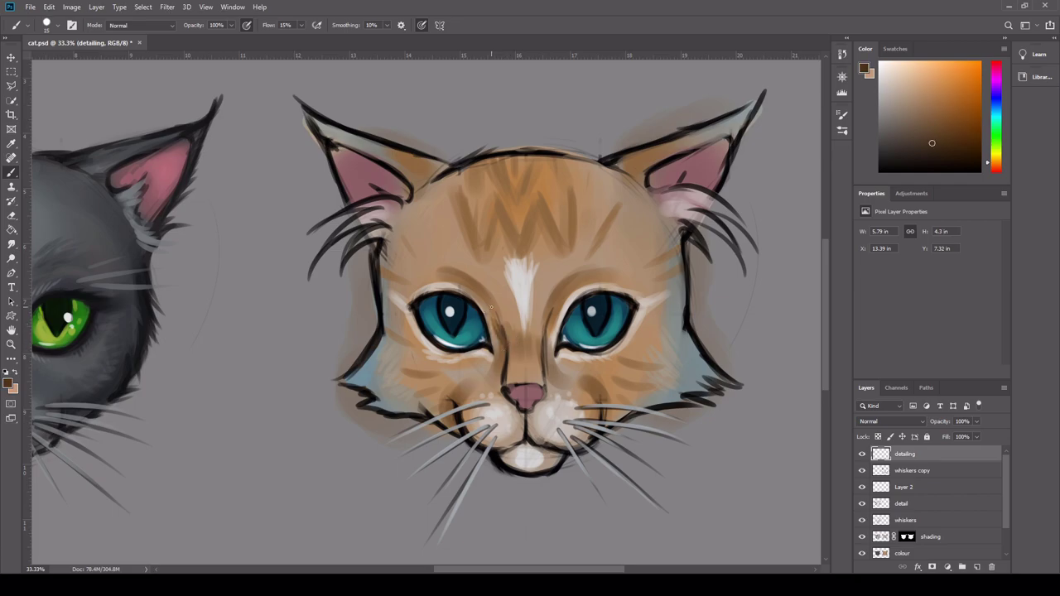
pyautogui.moveTo(495, 305)
pyautogui.mouseDown()
pyautogui.moveTo(502, 325)
pyautogui.moveTo(477, 273)
pyautogui.moveTo(465, 279)
pyautogui.mouseUp()
pyautogui.keyDown('alt'); pyautogui.click(492, 306); pyautogui.keyUp('alt')
pyautogui.press(']')
pyautogui.press(']')
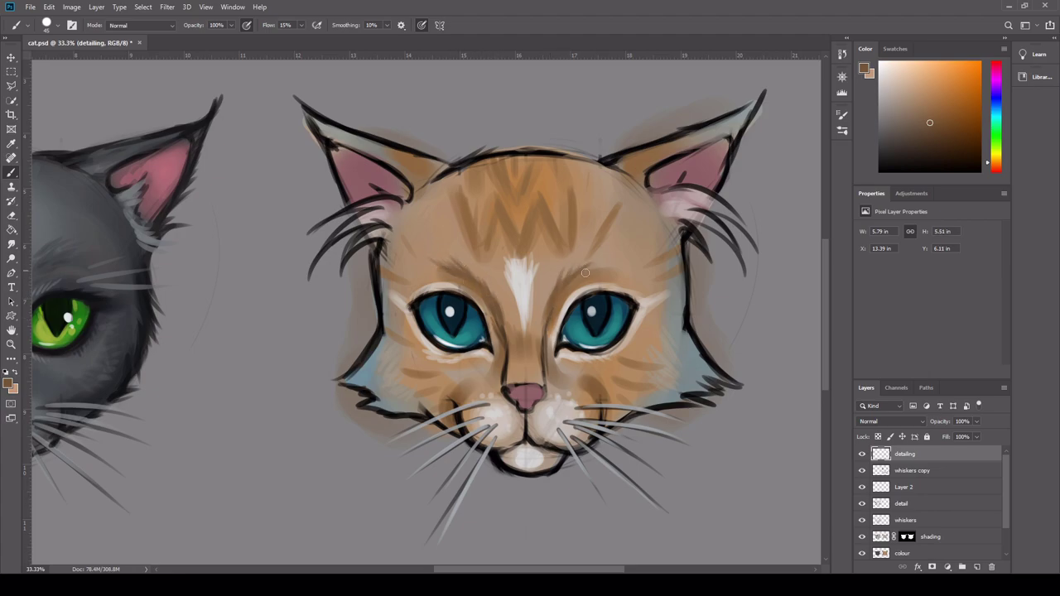
pyautogui.keyDown('alt'); pyautogui.click(575, 278); pyautogui.keyUp('alt')
pyautogui.keyDown('alt'); pyautogui.click(513, 338); pyautogui.keyUp('alt')
pyautogui.keyDown('alt'); pyautogui.click(529, 321); pyautogui.keyUp('alt')
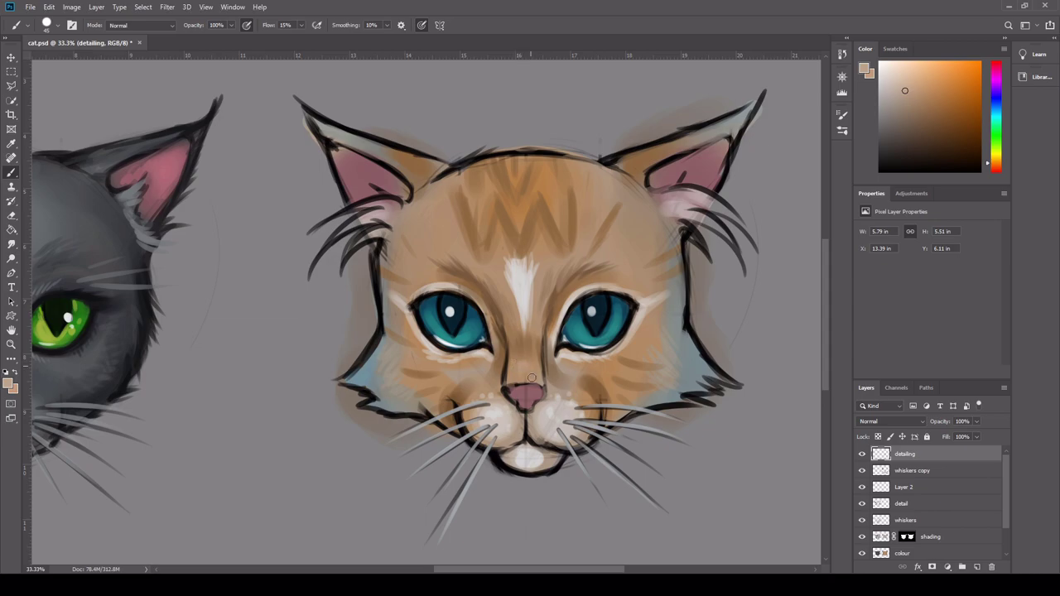
# Add fur strokes between the M-shaped forehead stripes with sampled stripe colours
pyautogui.keyDown('alt'); pyautogui.click(501, 229); pyautogui.keyUp('alt')
pyautogui.keyDown('alt'); pyautogui.click(509, 206); pyautogui.keyUp('alt')
pyautogui.moveTo(505, 205); pyautogui.dragTo(516, 230)
pyautogui.keyDown('alt'); pyautogui.click(516, 209); pyautogui.keyUp('alt')
# Blend the stripes on both cheeks below the eyes with fur colours sampled from the cheeks
pyautogui.keyDown('alt'); pyautogui.click(397, 359); pyautogui.keyUp('alt')
pyautogui.keyDown('alt'); pyautogui.click(433, 345); pyautogui.keyUp('alt')
pyautogui.moveTo(406, 361); pyautogui.dragTo(399, 354)
pyautogui.keyDown('alt'); pyautogui.click(411, 357); pyautogui.keyUp('alt')
pyautogui.keyDown('alt'); pyautogui.click(398, 356); pyautogui.keyUp('alt')
pyautogui.moveTo(625, 375); pyautogui.dragTo(694, 398)
# Enlarge the brush and paint tan fur strokes over the blue shading on both outer cheeks
pyautogui.press(']')
pyautogui.press(']')
pyautogui.moveTo(667, 319); pyautogui.dragTo(701, 362)
pyautogui.moveTo(396, 348); pyautogui.dragTo(370, 359)
pyautogui.moveTo(397, 326); pyautogui.dragTo(367, 358)
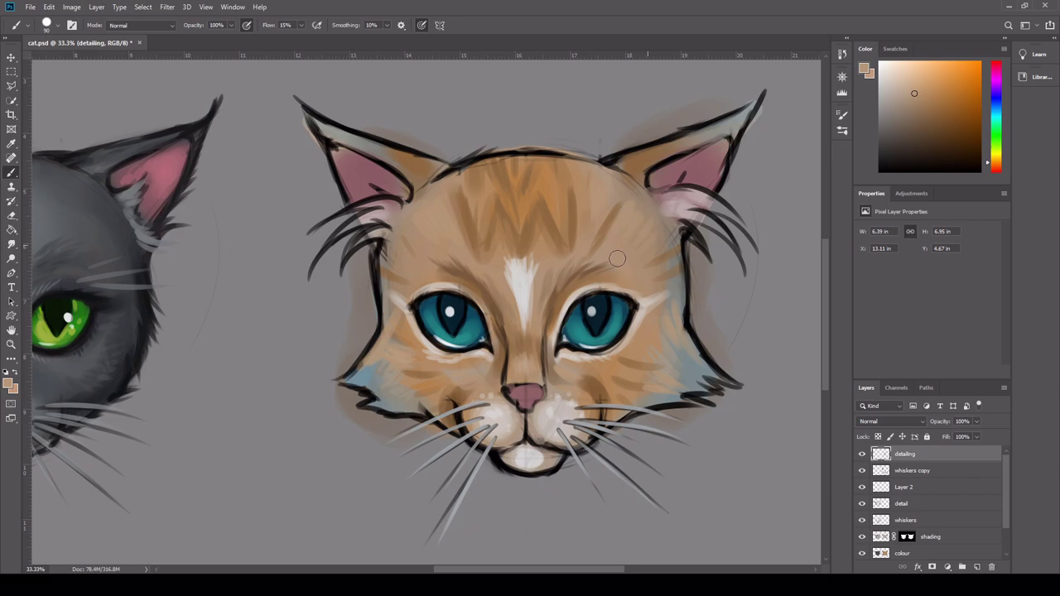
# Dab lighter orange fur patches on the forehead, brows and cheeks, and paint tan over the blue shading on the right cheek
pyautogui.click(925, 78)
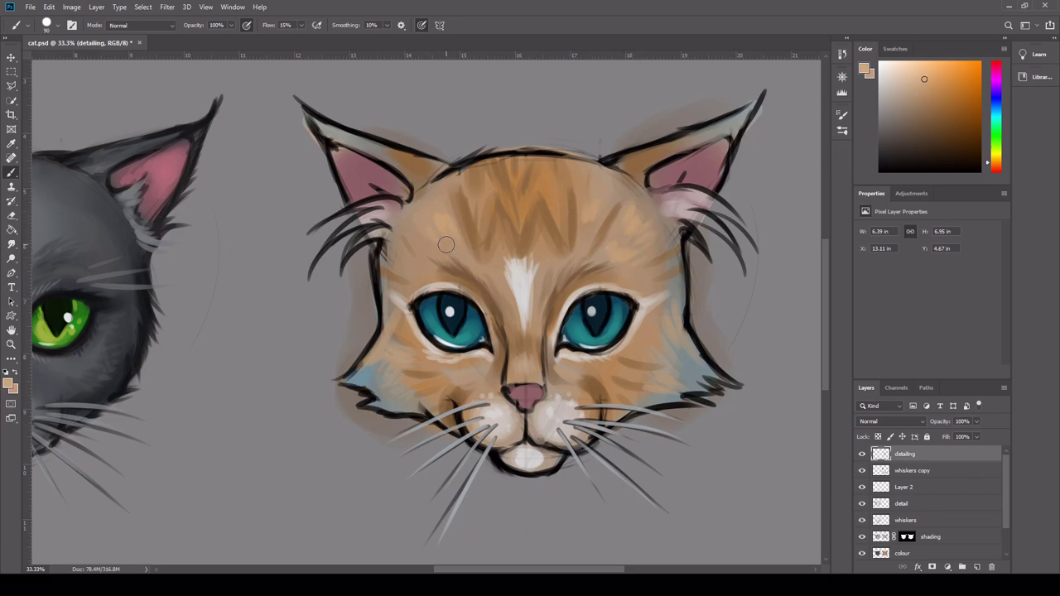
pyautogui.moveTo(434, 286); pyautogui.dragTo(447, 280)
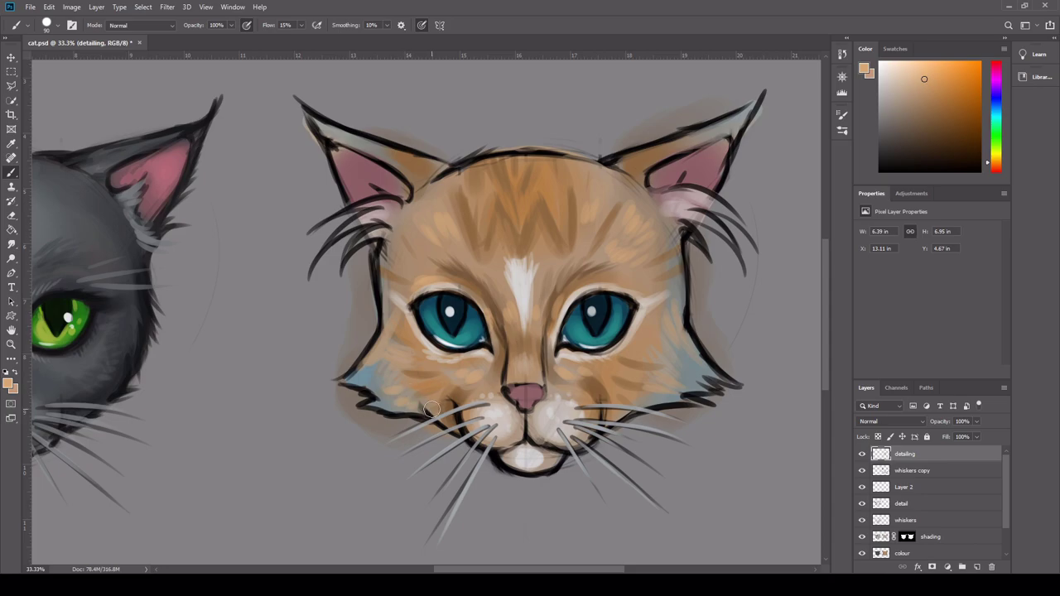
pyautogui.keyDown('alt'); pyautogui.click(685, 383); pyautogui.keyUp('alt')
pyautogui.moveTo(702, 388)
pyautogui.mouseDown()
pyautogui.moveTo(691, 361)
pyautogui.moveTo(729, 373)
pyautogui.moveTo(691, 335)
pyautogui.mouseUp()
pyautogui.keyDown('alt'); pyautogui.click(658, 388); pyautogui.keyUp('alt')
pyautogui.moveTo(680, 263); pyautogui.dragTo(680, 322)
# Toggle the visibility of the detail, shading and whiskers layers to examine what each one contains
pyautogui.click(863, 506)
pyautogui.click(863, 506)
pyautogui.click(863, 537)
pyautogui.click(863, 538)
pyautogui.click(862, 521)
pyautogui.click(862, 521)
pyautogui.click(862, 506)
pyautogui.click(863, 504)
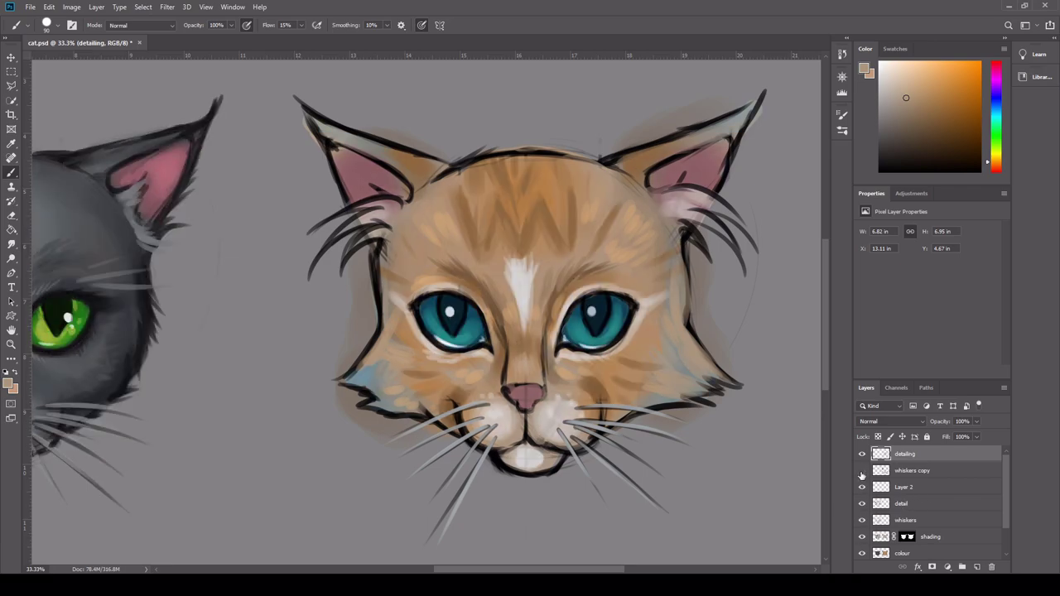
# Soften the dark linework by adjusting its layer's blend settings
pyautogui.click(911, 470)
pyautogui.moveTo(955, 433); pyautogui.dragTo(963, 433)
pyautogui.click(899, 419)
pyautogui.click(874, 341)
# Examine the shading layer by toggling its visibility and selecting its layer mask
pyautogui.click(862, 537)
pyautogui.click(862, 537)
pyautogui.click(862, 537)
pyautogui.click(861, 538)
pyautogui.click(919, 537)
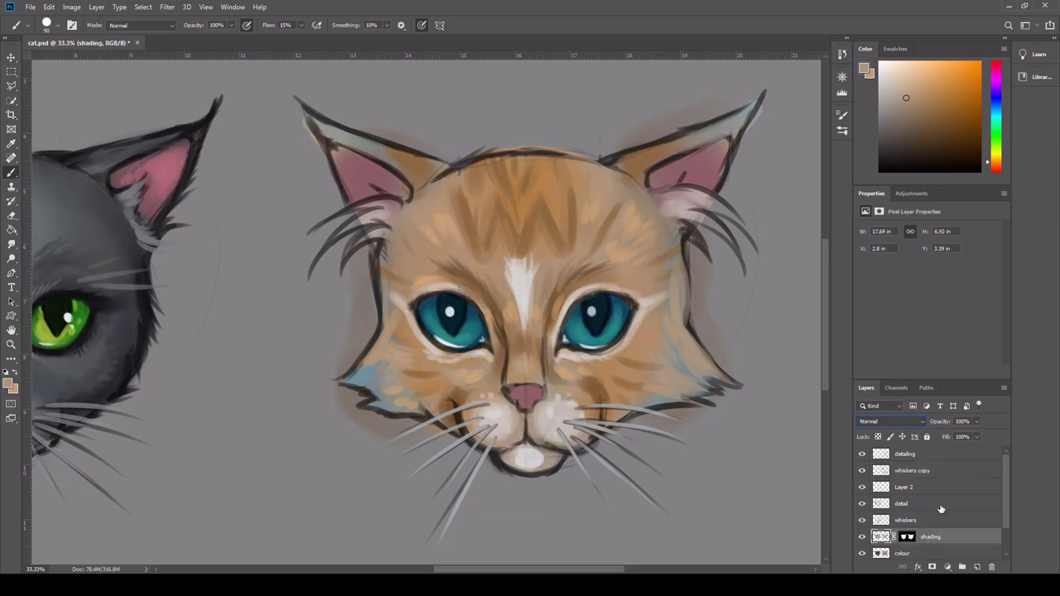
pyautogui.click(908, 538)
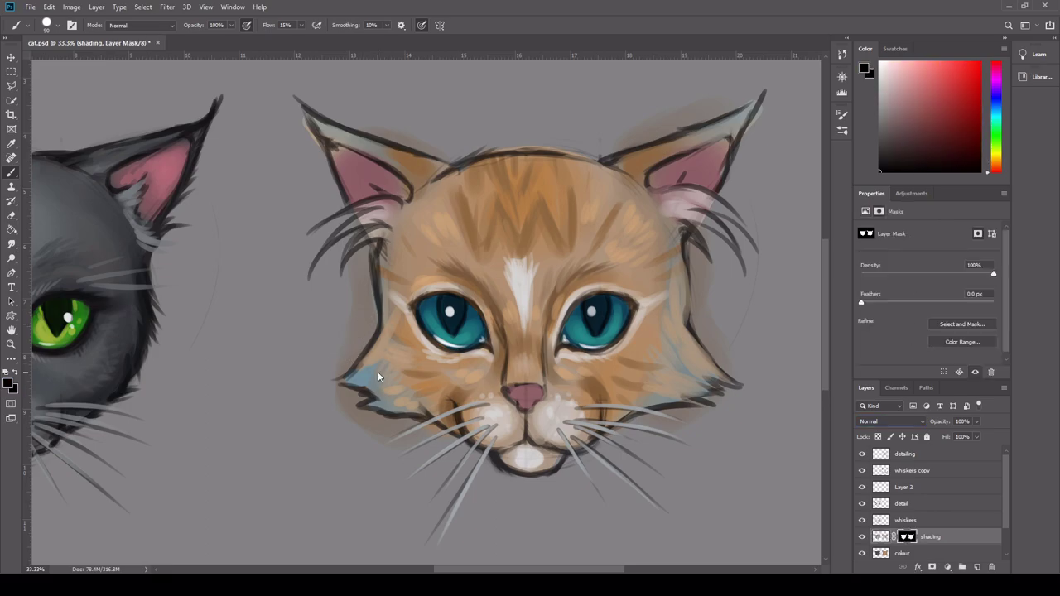
pyautogui.press('x')
pyautogui.click(908, 538)
pyautogui.press('x')
# Toggle the visibility of the remaining layers to find the one holding the stray colour around the head
pyautogui.click(861, 521)
pyautogui.click(861, 521)
pyautogui.click(861, 505)
pyautogui.click(862, 505)
pyautogui.click(861, 471)
pyautogui.click(862, 471)
pyautogui.click(861, 454)
pyautogui.click(861, 454)
pyautogui.click(861, 554)
pyautogui.click(861, 554)
# Erase the stray brown around both sides of the head on the colour layer with a 200 px eraser, and save the file
pyautogui.click(897, 556)
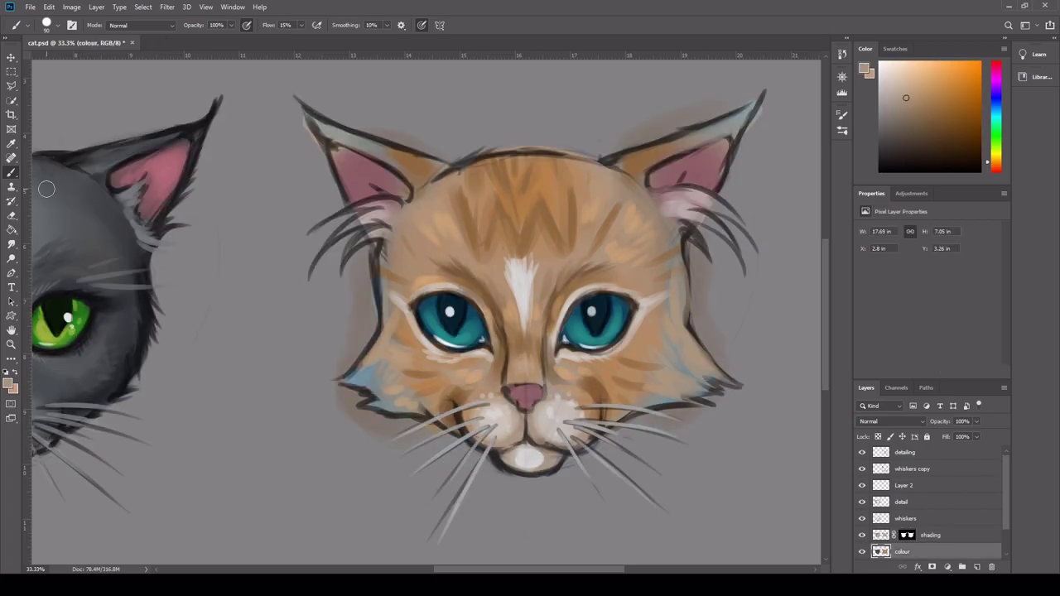
pyautogui.click(11, 217)
pyautogui.press(']')
pyautogui.press(']')
pyautogui.press(']')
pyautogui.press(']')
pyautogui.press(']')
pyautogui.press(']')
pyautogui.press(']')
pyautogui.press(']')
pyautogui.press(']')
pyautogui.press(']')
pyautogui.press(']')
pyautogui.press(']')
pyautogui.press(']')
pyautogui.press(']')
pyautogui.moveTo(347, 252)
pyautogui.mouseDown()
pyautogui.moveTo(329, 366)
pyautogui.moveTo(334, 412)
pyautogui.moveTo(448, 459)
pyautogui.mouseUp()
pyautogui.moveTo(685, 432); pyautogui.dragTo(692, 426)
pyautogui.moveTo(714, 272); pyautogui.dragTo(750, 379)
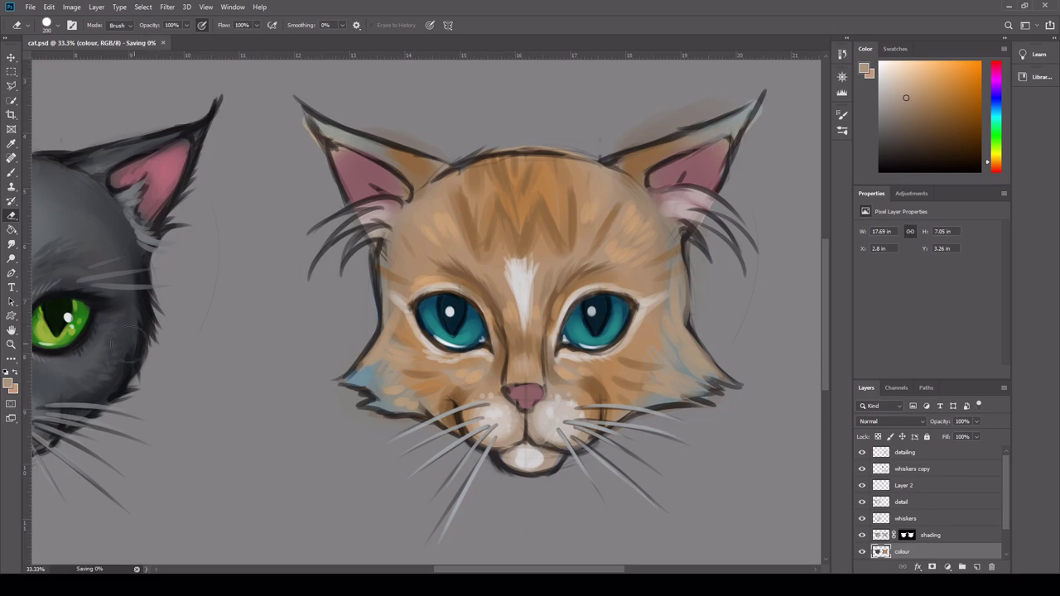
# Paint pale fur strokes above both eyes on the detailing layer with the Brush and a colour sampled above the right eye
pyautogui.click(17, 344)
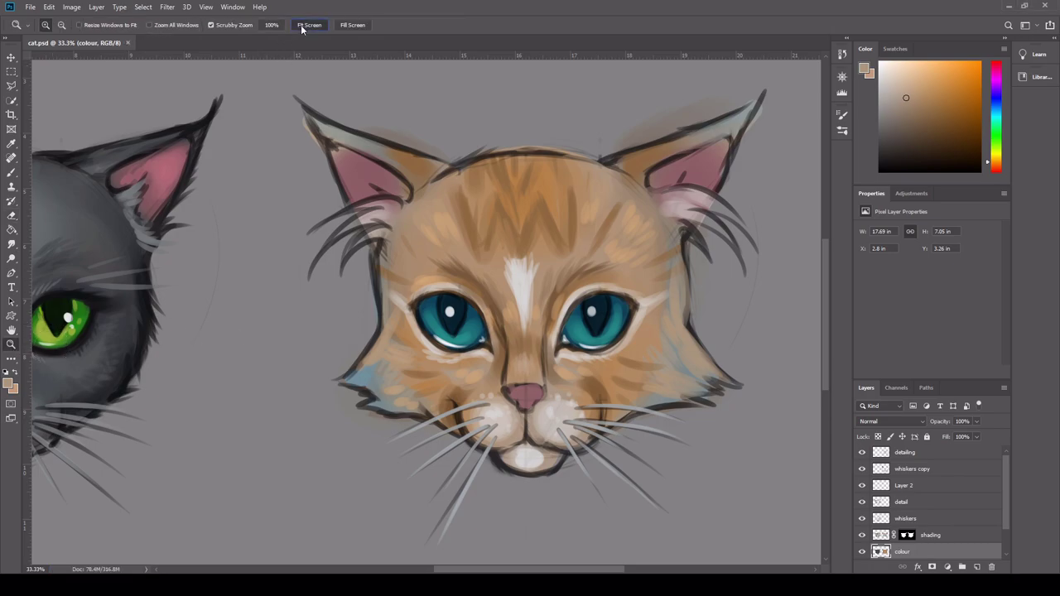
pyautogui.click(308, 24)
pyautogui.click(745, 326)
pyautogui.click(745, 327)
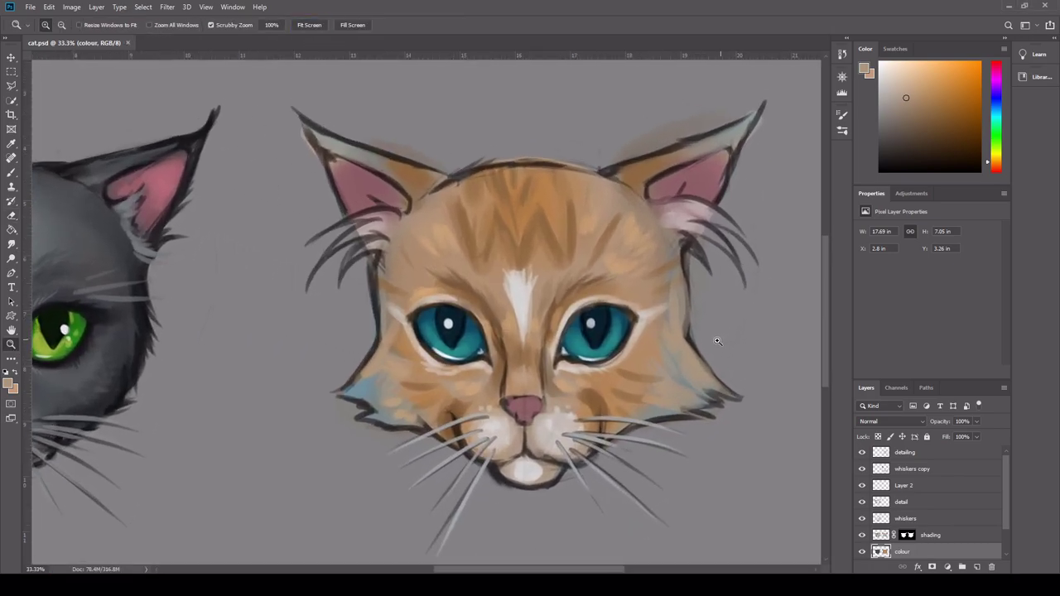
pyautogui.click(720, 337)
pyautogui.click(12, 173)
pyautogui.click(951, 455)
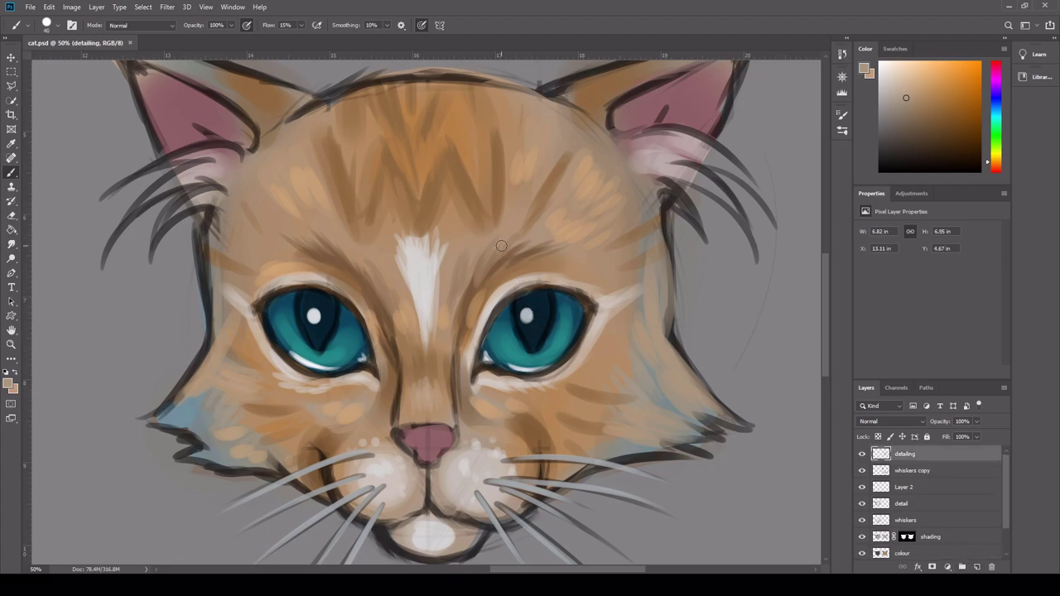
pyautogui.keyDown('alt'); pyautogui.click(514, 280); pyautogui.keyUp('alt')
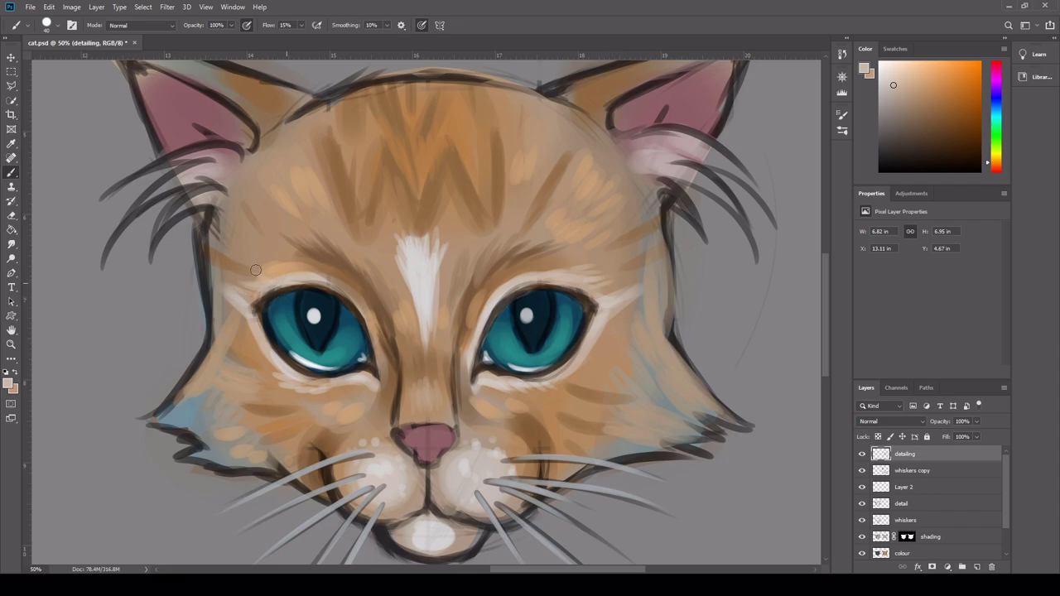
# Outline both eyes in a sampled near-black with pointed corners, and darken the mouth line below the nose
pyautogui.keyDown('alt'); pyautogui.click(266, 319); pyautogui.keyUp('alt')
pyautogui.moveTo(257, 309)
pyautogui.mouseDown()
pyautogui.moveTo(276, 344)
pyautogui.moveTo(323, 371)
pyautogui.moveTo(350, 352)
pyautogui.moveTo(276, 297)
pyautogui.moveTo(334, 295)
pyautogui.moveTo(377, 374)
pyautogui.mouseUp()
pyautogui.moveTo(483, 367)
pyautogui.mouseDown()
pyautogui.moveTo(474, 375)
pyautogui.moveTo(482, 335)
pyautogui.moveTo(564, 291)
pyautogui.moveTo(596, 310)
pyautogui.mouseUp()
pyautogui.moveTo(240, 308)
pyautogui.mouseDown()
pyautogui.moveTo(217, 285)
pyautogui.moveTo(266, 299)
pyautogui.moveTo(241, 302)
pyautogui.moveTo(250, 306)
pyautogui.moveTo(291, 299)
pyautogui.mouseUp()
pyautogui.moveTo(596, 299)
pyautogui.mouseDown()
pyautogui.moveTo(613, 298)
pyautogui.moveTo(586, 311)
pyautogui.moveTo(578, 331)
pyautogui.mouseUp()
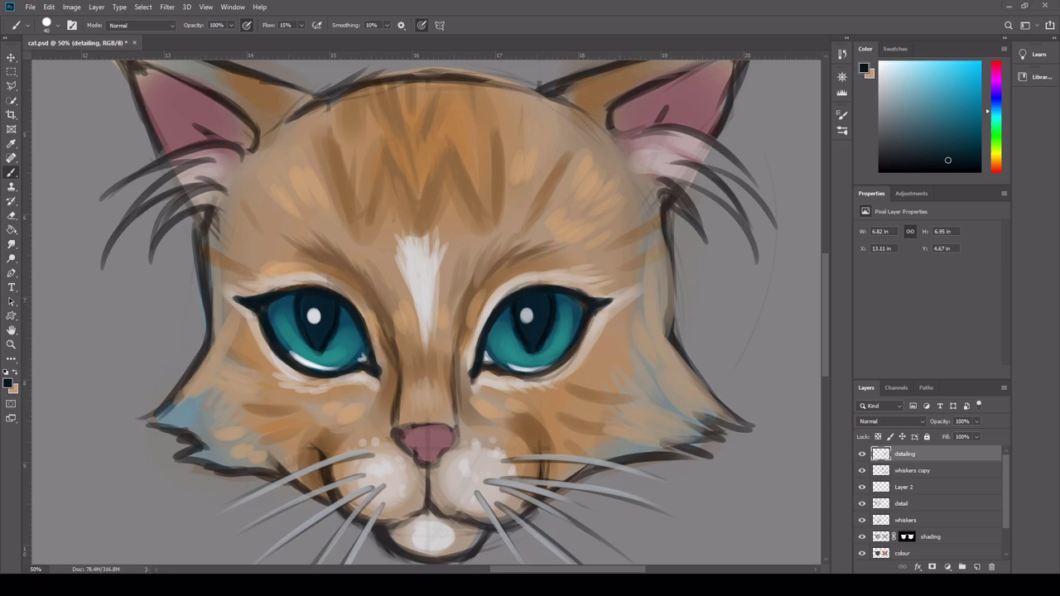
pyautogui.moveTo(551, 377)
pyautogui.mouseDown()
pyautogui.moveTo(519, 379)
pyautogui.moveTo(579, 344)
pyautogui.mouseUp()
pyautogui.moveTo(427, 490)
pyautogui.mouseDown()
pyautogui.moveTo(425, 511)
pyautogui.moveTo(402, 521)
pyautogui.mouseUp()
# Dot white spots over both muzzle pads with a near-white sampled from the muzzle
pyautogui.moveTo(827, 269); pyautogui.dragTo(827, 280)
pyautogui.keyDown('alt'); pyautogui.click(464, 426); pyautogui.keyUp('alt')
pyautogui.moveTo(464, 426); pyautogui.dragTo(463, 437)
pyautogui.click(464, 439)
pyautogui.click(449, 443)
pyautogui.click(453, 428)
pyautogui.click(473, 413)
pyautogui.click(398, 446)
pyautogui.click(393, 438)
pyautogui.click(399, 428)
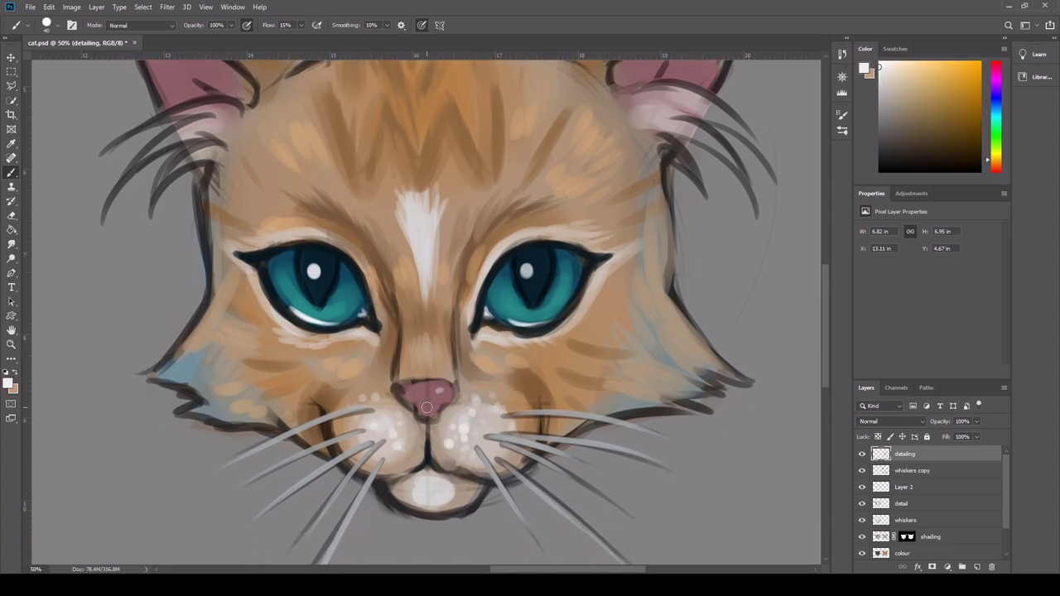
# Darken the nose outline and undo the test dabs beside the face
pyautogui.keyDown('alt'); pyautogui.click(439, 441); pyautogui.keyUp('alt')
pyautogui.moveTo(398, 396)
pyautogui.mouseDown()
pyautogui.moveTo(418, 418)
pyautogui.moveTo(443, 406)
pyautogui.moveTo(454, 382)
pyautogui.mouseUp()
pyautogui.moveTo(732, 290)
pyautogui.mouseDown()
pyautogui.moveTo(763, 297)
pyautogui.moveTo(734, 287)
pyautogui.mouseUp()
pyautogui.click(734, 303)
pyautogui.click(752, 304)
pyautogui.hotkey('ctrl', 'z')
pyautogui.hotkey('ctrl', 'z')
pyautogui.hotkey('ctrl', 'z')
# Paint fine pale fur strokes around the rims of both eyes and touch up the upper lids with sampled near-black
pyautogui.keyDown('alt'); pyautogui.click(525, 237); pyautogui.keyUp('alt')
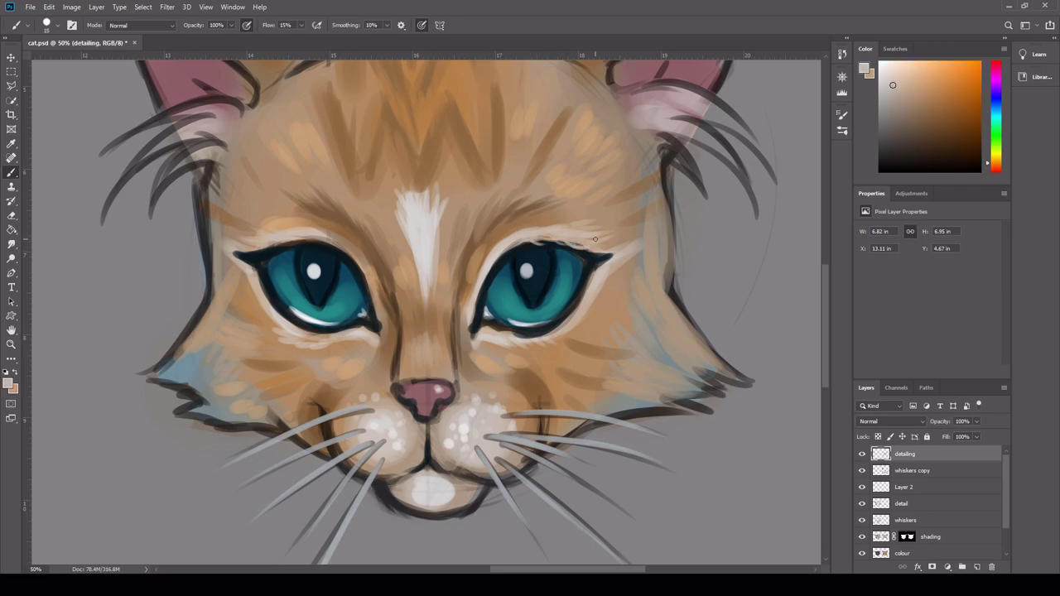
pyautogui.moveTo(269, 246); pyautogui.dragTo(289, 242)
pyautogui.keyDown('alt'); pyautogui.click(303, 246); pyautogui.keyUp('alt')
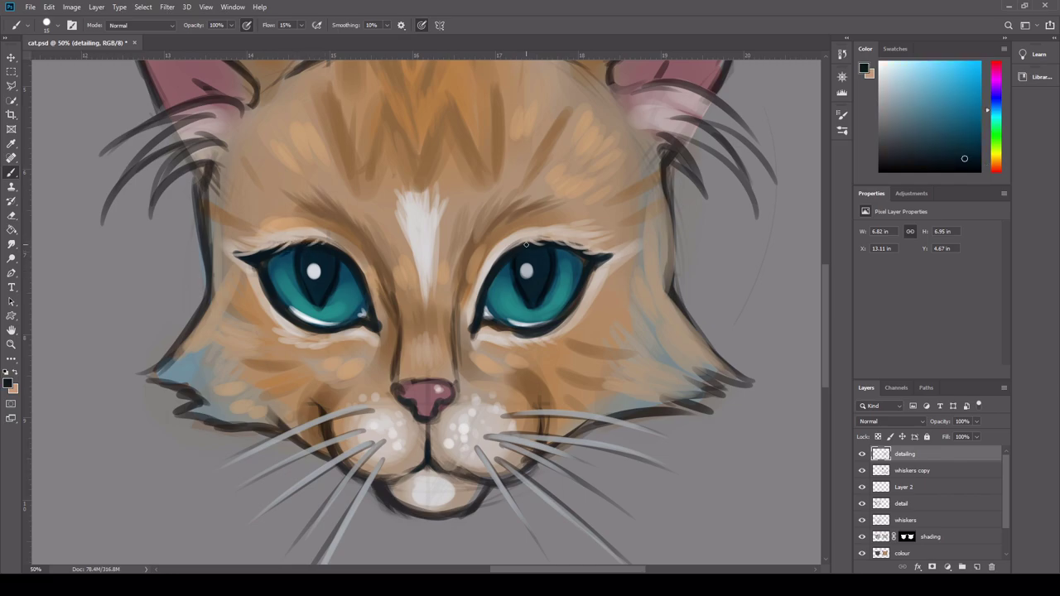
pyautogui.keyDown('alt'); pyautogui.click(273, 321); pyautogui.keyUp('alt')
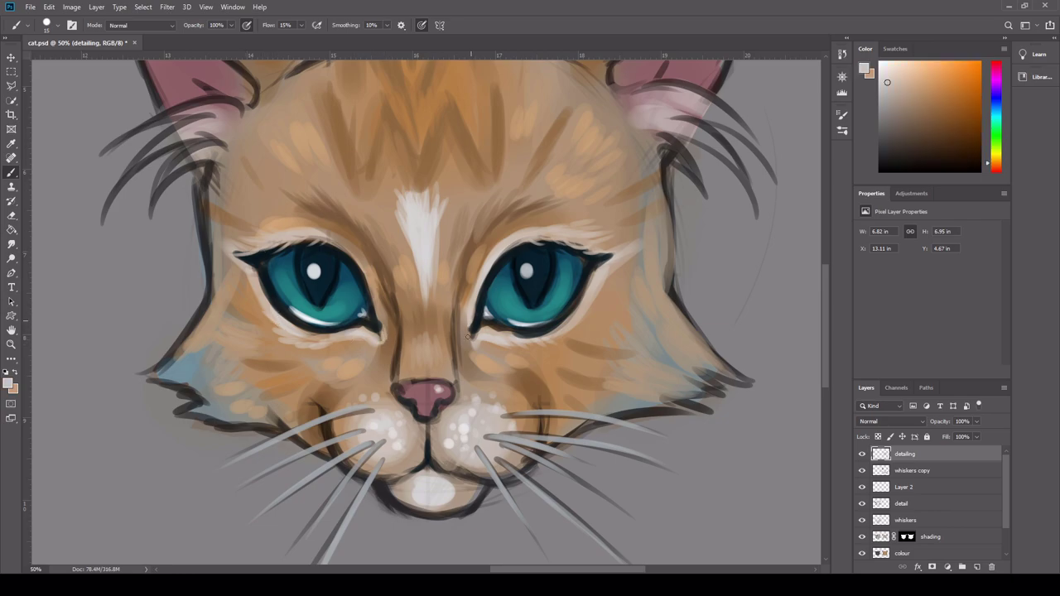
pyautogui.moveTo(345, 244); pyautogui.dragTo(366, 277)
pyautogui.moveTo(343, 241); pyautogui.dragTo(358, 255)
pyautogui.moveTo(358, 245); pyautogui.dragTo(369, 273)
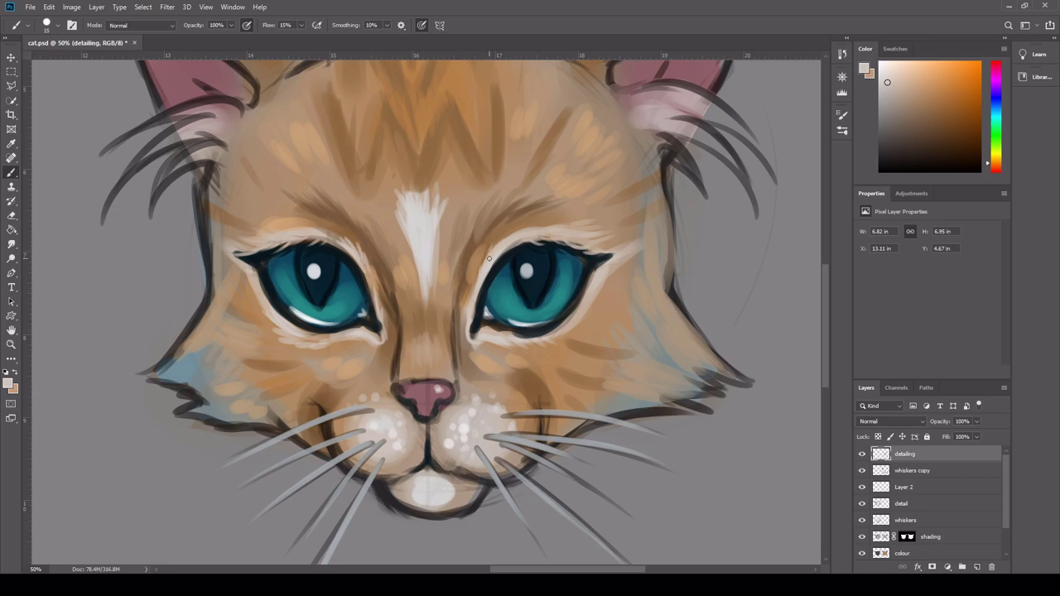
# Touch up the nose with its sampled dark and pink colours, and paint pale fur strokes on the cheek below the right eye
pyautogui.keyDown('alt'); pyautogui.click(400, 393); pyautogui.keyUp('alt')
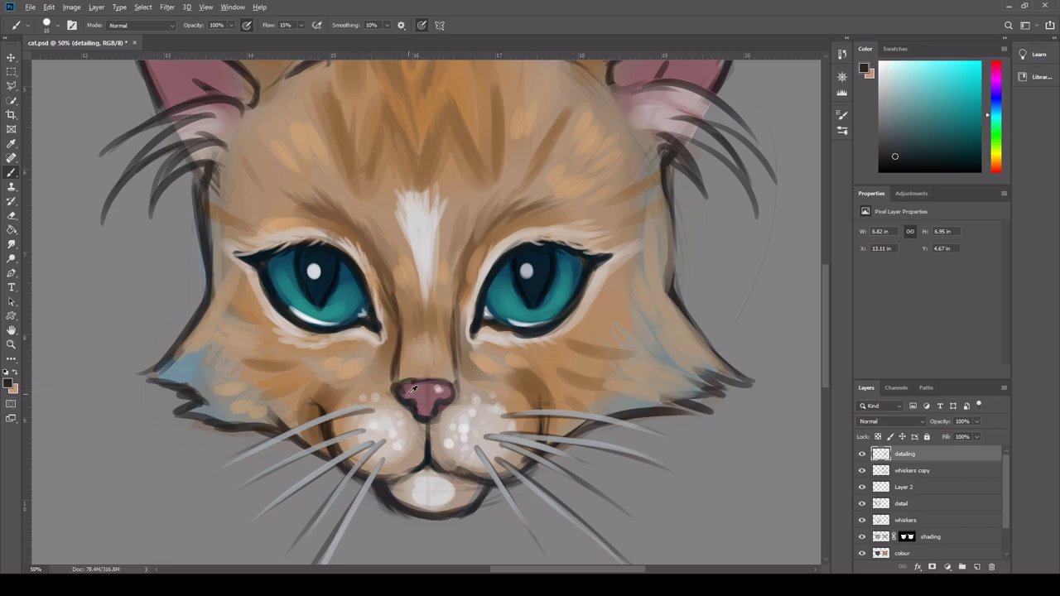
pyautogui.keyDown('alt'); pyautogui.click(411, 391); pyautogui.keyUp('alt')
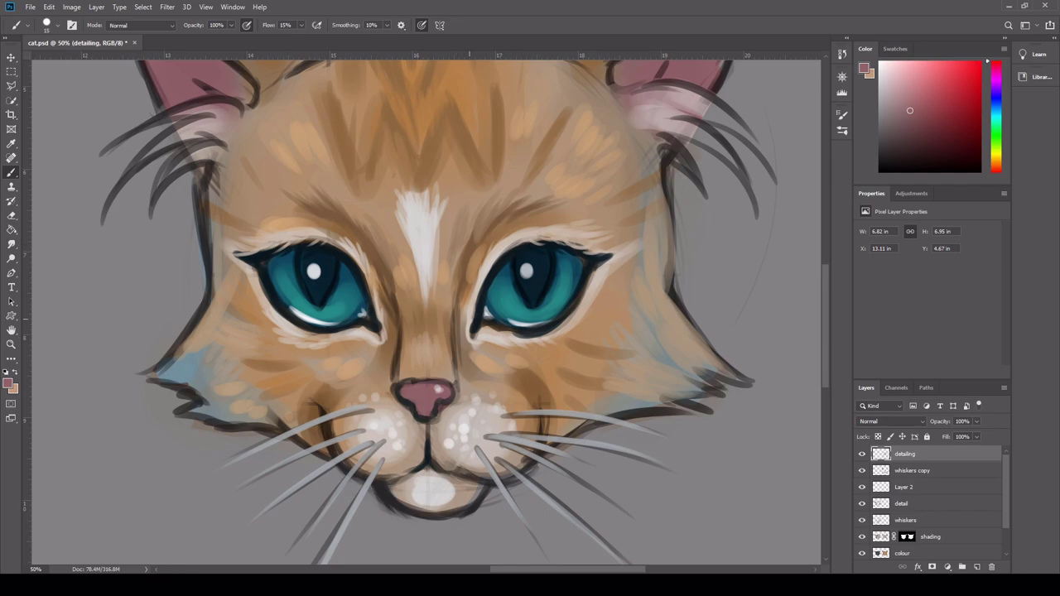
pyautogui.keyDown('alt'); pyautogui.click(515, 337); pyautogui.keyUp('alt')
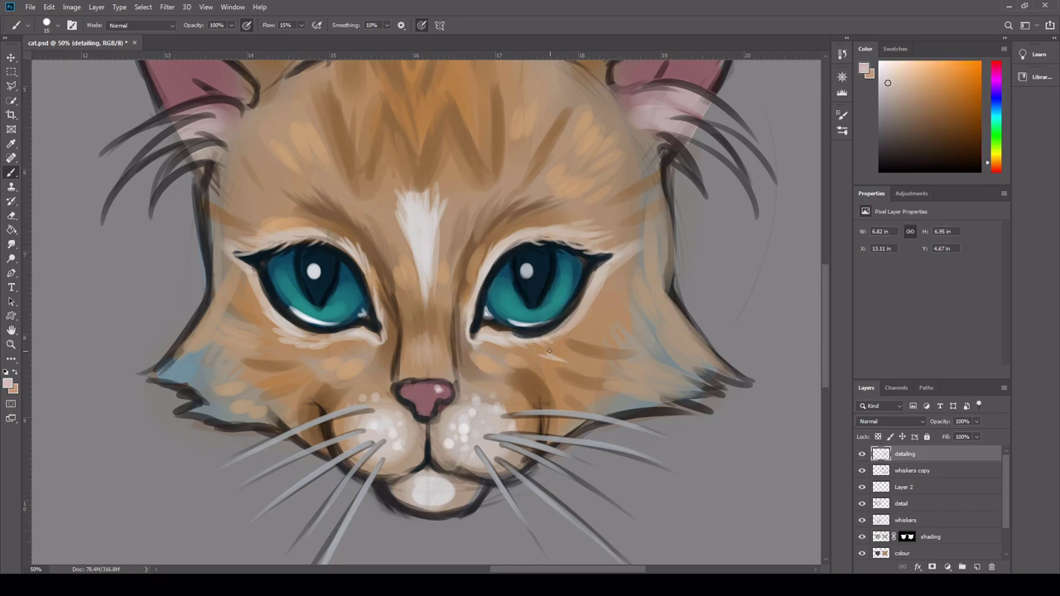
pyautogui.press(']')
pyautogui.press(']')
pyautogui.press(']')
pyautogui.press(']')
pyautogui.moveTo(587, 329); pyautogui.dragTo(648, 350)
# Paint pale and tan fur strokes below the right eye and across the right cheek, using colours sampled from the nearby fur
pyautogui.keyDown('alt'); pyautogui.click(611, 336); pyautogui.keyUp('alt')
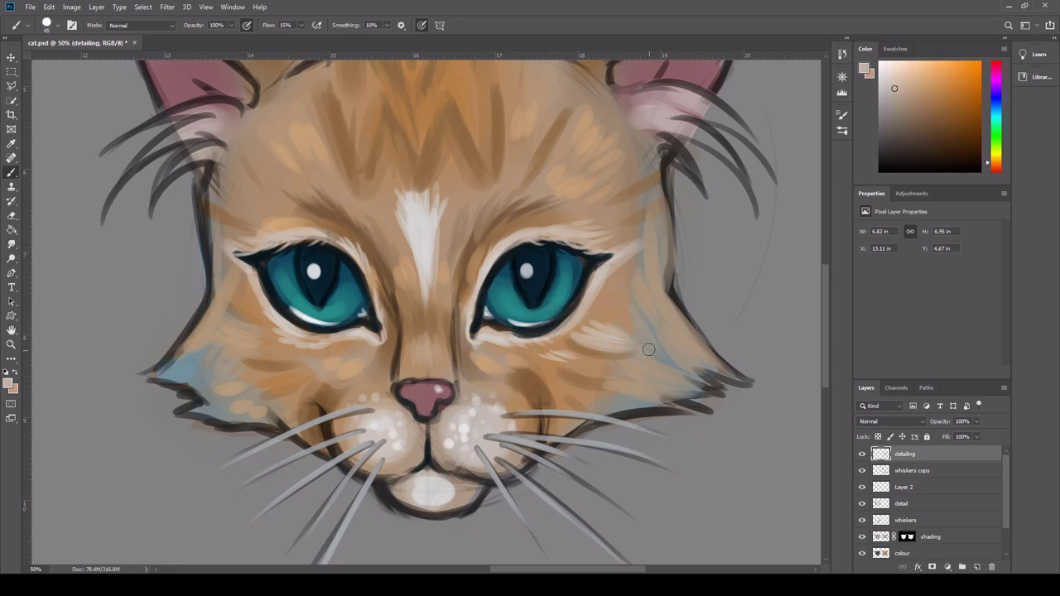
pyautogui.keyDown('alt'); pyautogui.click(620, 329); pyautogui.keyUp('alt')
pyautogui.keyDown('alt'); pyautogui.click(604, 331); pyautogui.keyUp('alt')
pyautogui.moveTo(570, 338)
pyautogui.mouseDown()
pyautogui.moveTo(606, 346)
pyautogui.moveTo(590, 336)
pyautogui.moveTo(610, 336)
pyautogui.mouseUp()
pyautogui.keyDown('alt'); pyautogui.click(589, 333); pyautogui.keyUp('alt')
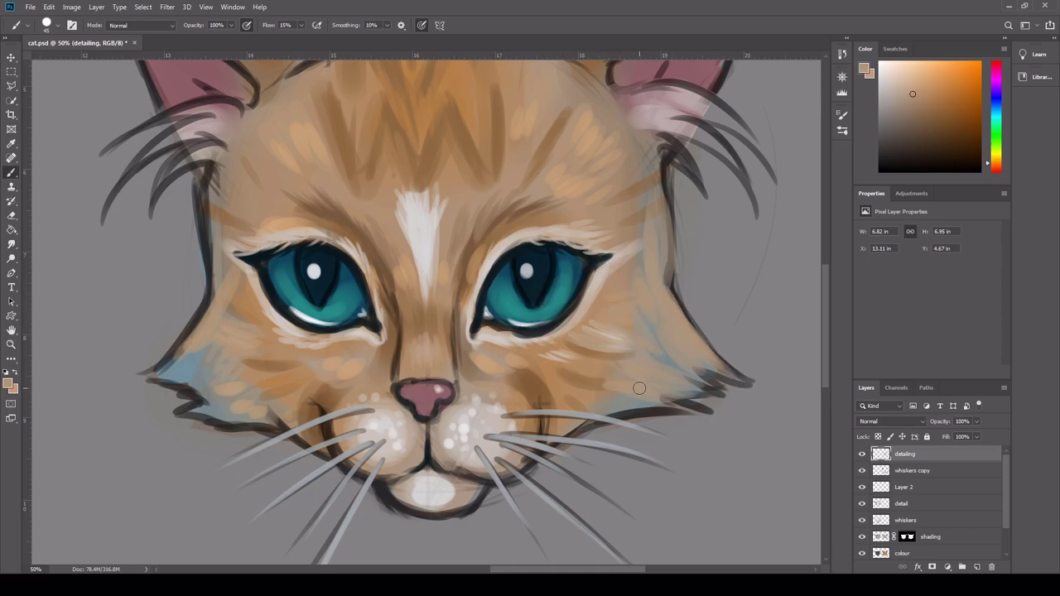
# Paint tan fur strokes over the blue patch and dark outline of the left cheek
pyautogui.moveTo(198, 348); pyautogui.dragTo(159, 368)
pyautogui.moveTo(209, 300); pyautogui.dragTo(141, 378)
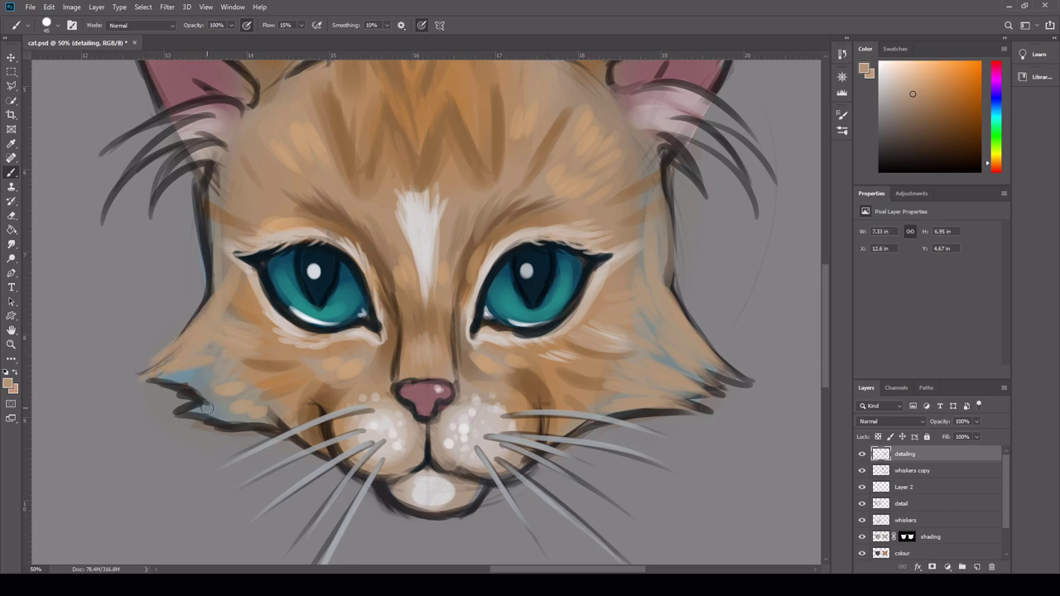
pyautogui.moveTo(237, 411); pyautogui.dragTo(176, 412)
pyautogui.moveTo(280, 422)
pyautogui.mouseDown()
pyautogui.moveTo(166, 372)
pyautogui.moveTo(126, 385)
pyautogui.moveTo(228, 366)
pyautogui.mouseUp()
pyautogui.keyDown('alt'); pyautogui.click(195, 314); pyautogui.keyUp('alt')
# Extend the left cheek's fur tufts outward with sampled colours and touch up the right cheek's lower edge
pyautogui.moveTo(201, 307)
pyautogui.mouseDown()
pyautogui.moveTo(129, 373)
pyautogui.moveTo(176, 384)
pyautogui.moveTo(156, 413)
pyautogui.mouseUp()
pyautogui.moveTo(155, 412); pyautogui.dragTo(271, 433)
pyautogui.keyDown('alt'); pyautogui.click(175, 424); pyautogui.keyUp('alt')
pyautogui.moveTo(170, 423)
pyautogui.mouseDown()
pyautogui.moveTo(244, 433)
pyautogui.moveTo(128, 376)
pyautogui.mouseUp()
pyautogui.moveTo(166, 414); pyautogui.dragTo(139, 405)
pyautogui.moveTo(625, 421); pyautogui.dragTo(665, 417)
# Try more sampled-colour fur strokes along the left cheek's upper edge and undo the last three changes
pyautogui.keyDown('alt'); pyautogui.click(189, 364); pyautogui.keyUp('alt')
pyautogui.moveTo(198, 328)
pyautogui.mouseDown()
pyautogui.moveTo(149, 353)
pyautogui.moveTo(202, 314)
pyautogui.moveTo(153, 341)
pyautogui.mouseUp()
pyautogui.keyDown('alt'); pyautogui.click(272, 310); pyautogui.keyUp('alt')
pyautogui.moveTo(138, 361); pyautogui.dragTo(171, 365)
pyautogui.hotkey('ctrl', 'z')
pyautogui.hotkey('ctrl', 'z')
pyautogui.hotkey('ctrl', 'z')
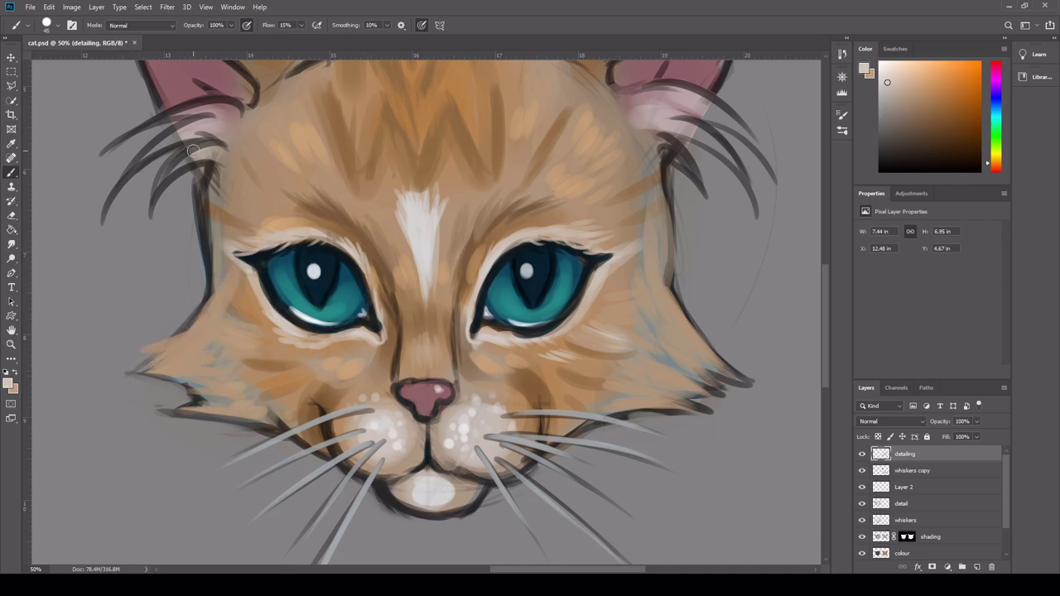
# Paint long pale fur strokes over the dark tufts at the base of the left ear, resampling the light tones
pyautogui.moveTo(213, 152); pyautogui.dragTo(164, 183)
pyautogui.moveTo(224, 133); pyautogui.dragTo(152, 160)
pyautogui.moveTo(209, 122)
pyautogui.mouseDown()
pyautogui.moveTo(144, 163)
pyautogui.moveTo(133, 146)
pyautogui.moveTo(85, 244)
pyautogui.mouseUp()
pyautogui.keyDown('alt'); pyautogui.click(132, 207); pyautogui.keyUp('alt')
pyautogui.moveTo(110, 210); pyautogui.dragTo(103, 223)
pyautogui.keyDown('alt'); pyautogui.click(199, 120); pyautogui.keyUp('alt')
pyautogui.moveTo(216, 147); pyautogui.dragTo(122, 233)
pyautogui.moveTo(197, 156); pyautogui.dragTo(167, 266)
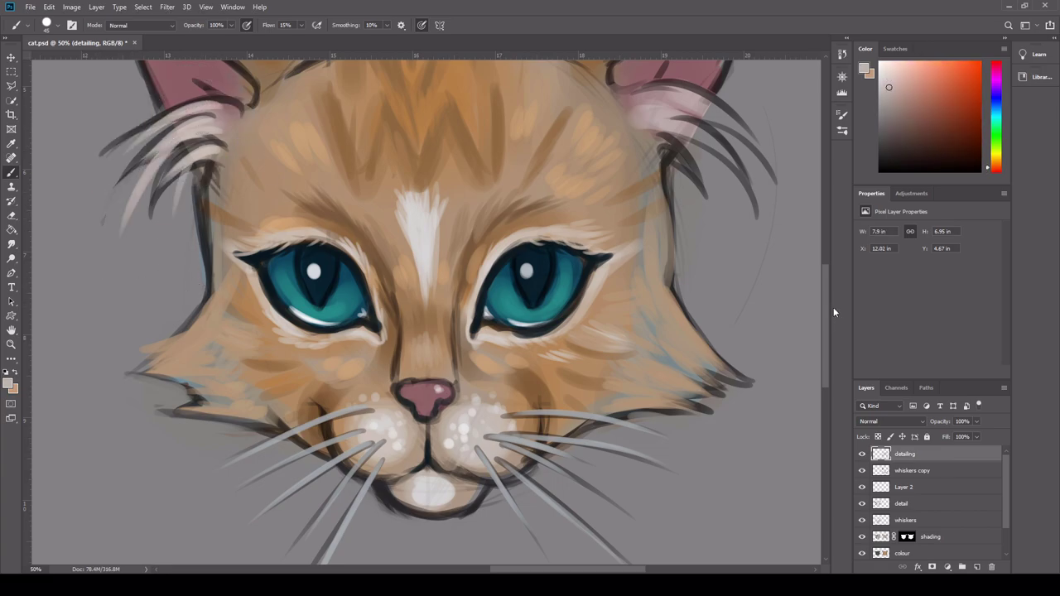
# Paint long curled off-white tufts rising from both ear tips and blend them into the pale upper ears
pyautogui.moveTo(827, 311); pyautogui.dragTo(826, 286)
pyautogui.moveTo(116, 108); pyautogui.dragTo(97, 79)
pyautogui.keyDown('alt'); pyautogui.click(310, 308); pyautogui.keyUp('alt')
pyautogui.keyDown('alt'); pyautogui.click(310, 308); pyautogui.keyUp('alt')
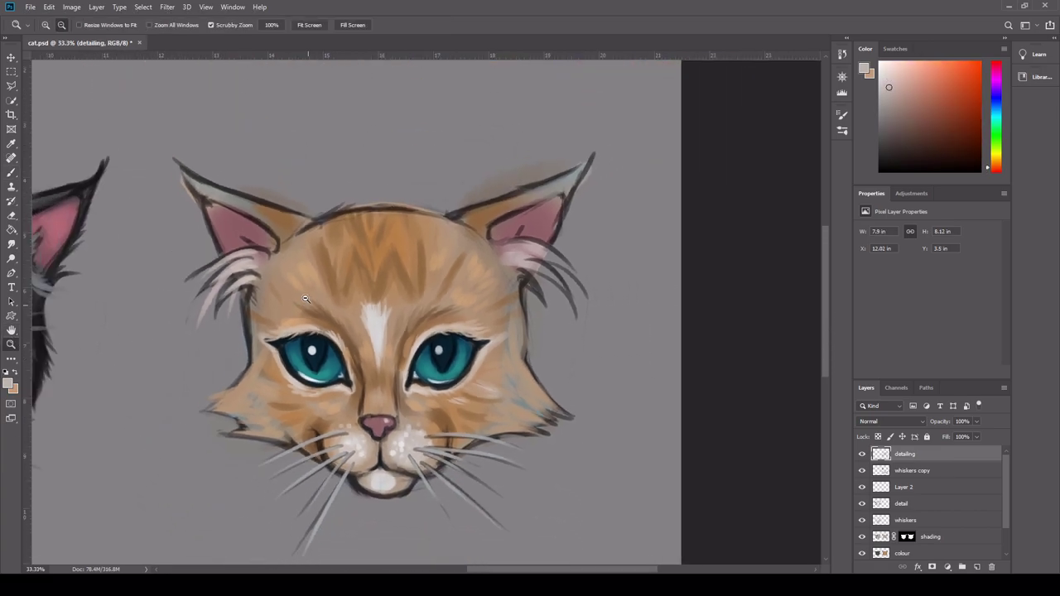
pyautogui.moveTo(563, 569)
pyautogui.mouseDown()
pyautogui.moveTo(504, 569)
pyautogui.moveTo(543, 569)
pyautogui.mouseUp()
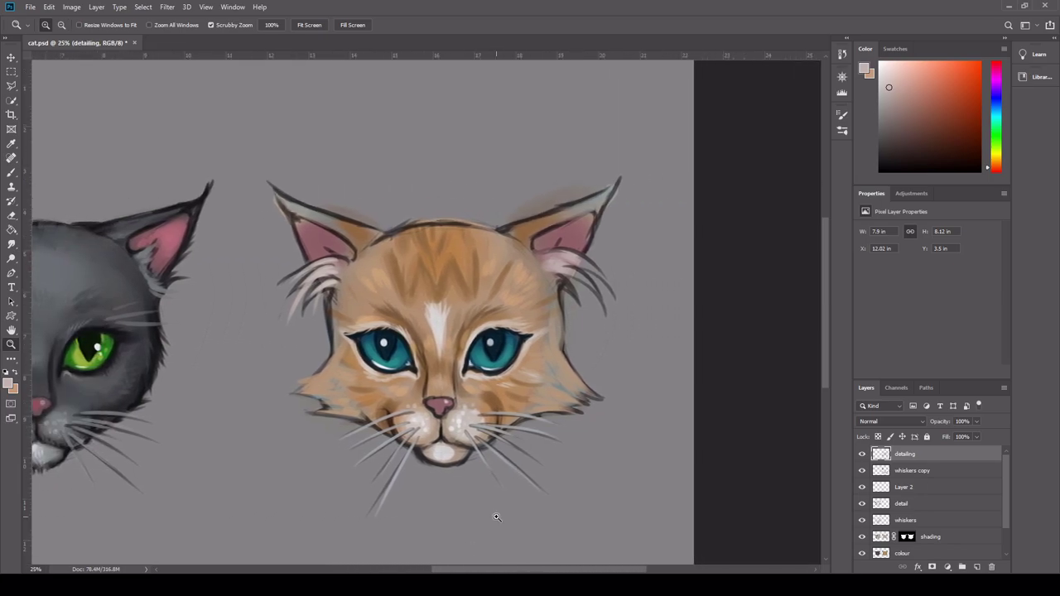
pyautogui.click(11, 174)
pyautogui.moveTo(286, 205)
pyautogui.mouseDown()
pyautogui.moveTo(269, 158)
pyautogui.moveTo(282, 196)
pyautogui.moveTo(315, 215)
pyautogui.mouseUp()
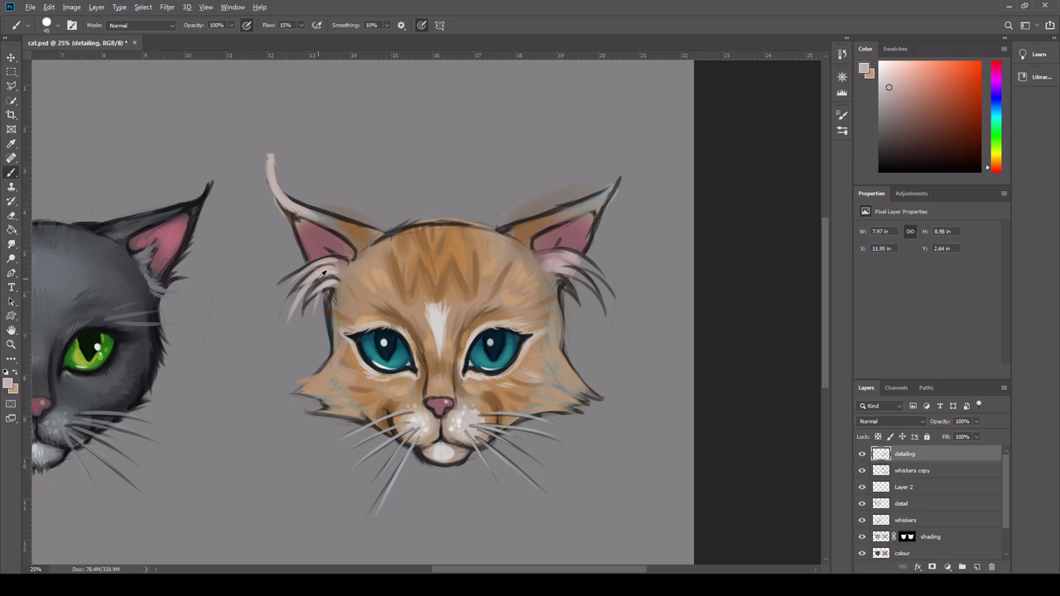
pyautogui.keyDown('alt'); pyautogui.click(423, 420); pyautogui.keyUp('alt')
pyautogui.moveTo(272, 163)
pyautogui.mouseDown()
pyautogui.moveTo(286, 146)
pyautogui.moveTo(291, 206)
pyautogui.mouseUp()
pyautogui.keyDown('alt'); pyautogui.click(289, 203); pyautogui.keyUp('alt')
pyautogui.moveTo(576, 208)
pyautogui.mouseDown()
pyautogui.moveTo(605, 193)
pyautogui.moveTo(609, 150)
pyautogui.moveTo(604, 192)
pyautogui.moveTo(553, 208)
pyautogui.mouseUp()
# Paint sampled brown and light orange fur over the outer surfaces and inner edges of both ears
pyautogui.keyDown('alt'); pyautogui.click(371, 232); pyautogui.keyUp('alt')
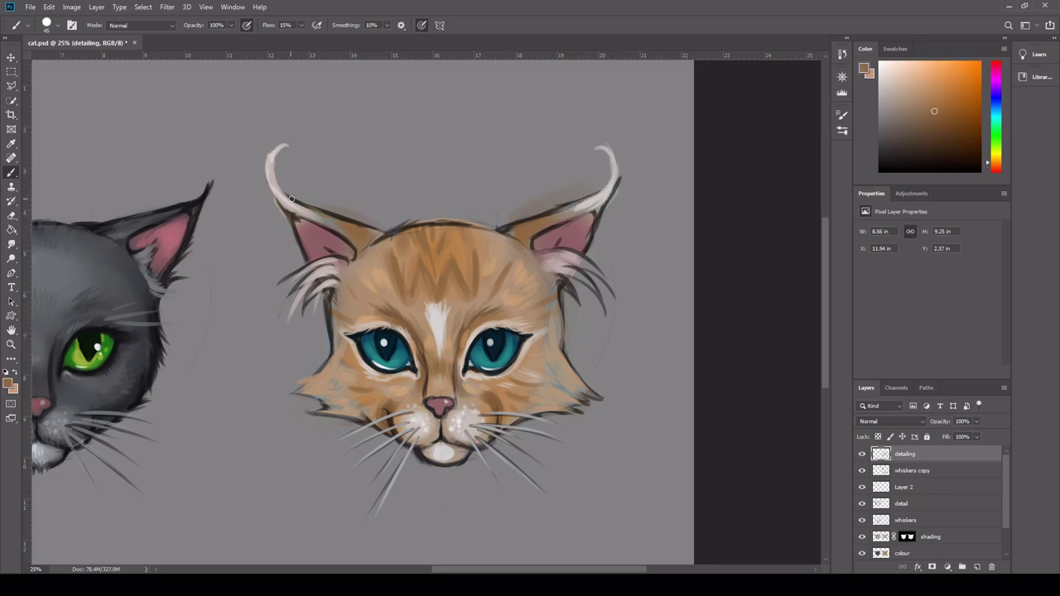
pyautogui.moveTo(334, 228)
pyautogui.mouseDown()
pyautogui.moveTo(351, 222)
pyautogui.moveTo(379, 232)
pyautogui.mouseUp()
pyautogui.moveTo(513, 229)
pyautogui.mouseDown()
pyautogui.moveTo(571, 207)
pyautogui.moveTo(556, 216)
pyautogui.mouseUp()
pyautogui.keyDown('alt'); pyautogui.click(498, 266); pyautogui.keyUp('alt')
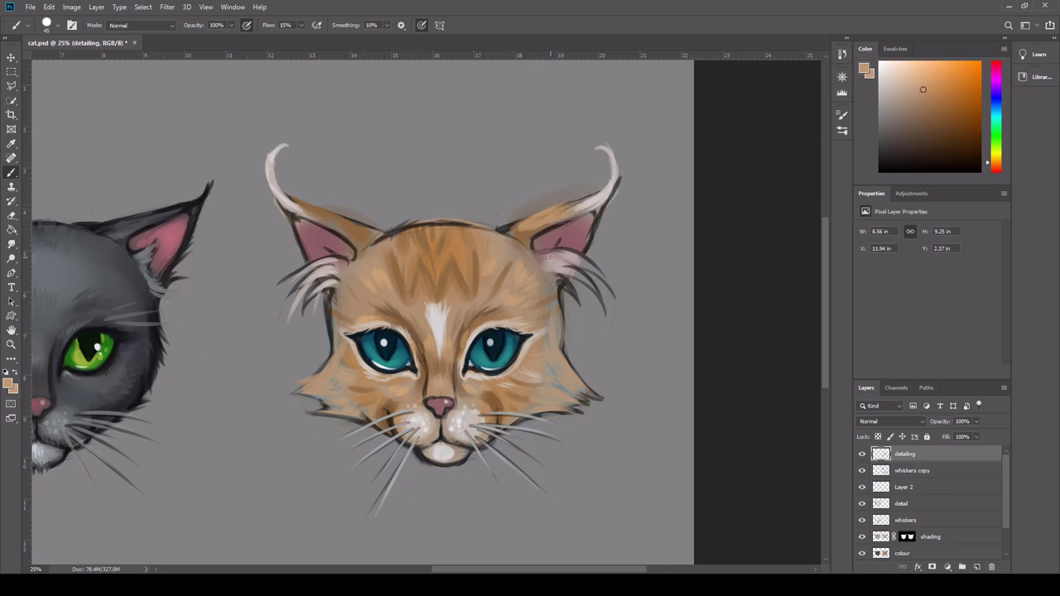
pyautogui.moveTo(548, 275); pyautogui.dragTo(562, 288)
pyautogui.moveTo(527, 257); pyautogui.dragTo(559, 228)
pyautogui.moveTo(550, 225); pyautogui.dragTo(579, 216)
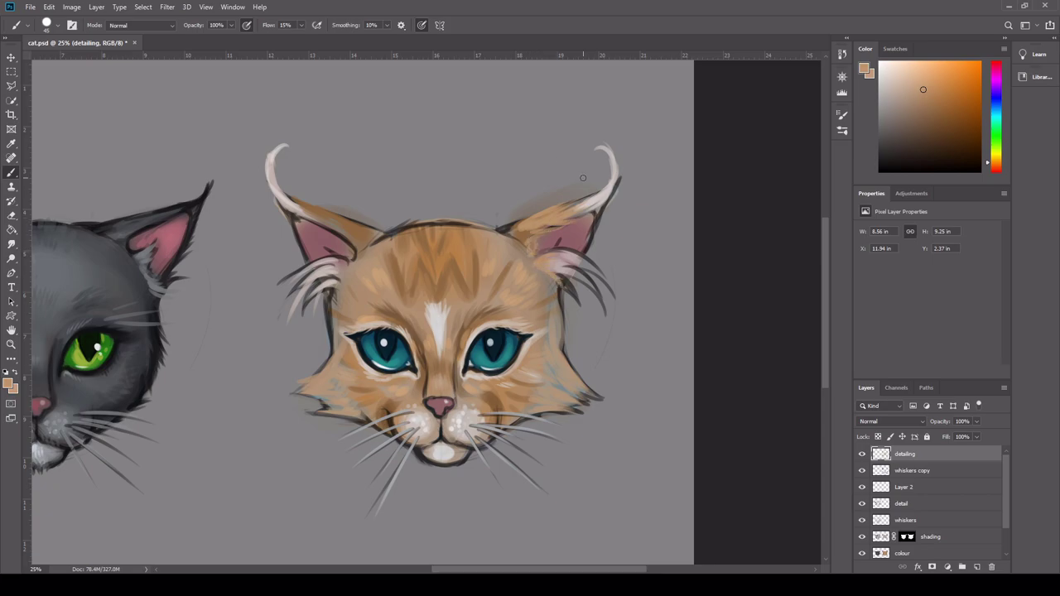
pyautogui.moveTo(315, 226)
pyautogui.mouseDown()
pyautogui.moveTo(370, 247)
pyautogui.moveTo(303, 204)
pyautogui.moveTo(344, 230)
pyautogui.moveTo(373, 238)
pyautogui.moveTo(347, 228)
pyautogui.moveTo(335, 204)
pyautogui.moveTo(358, 226)
pyautogui.moveTo(343, 222)
pyautogui.moveTo(388, 235)
pyautogui.moveTo(335, 222)
pyautogui.moveTo(363, 239)
pyautogui.mouseUp()
# Paint off-white fur over the chin and sampled pale pink-white fur strokes at the bases of both ears
pyautogui.keyDown('alt'); pyautogui.click(434, 448); pyautogui.keyUp('alt')
pyautogui.moveTo(424, 457); pyautogui.dragTo(461, 468)
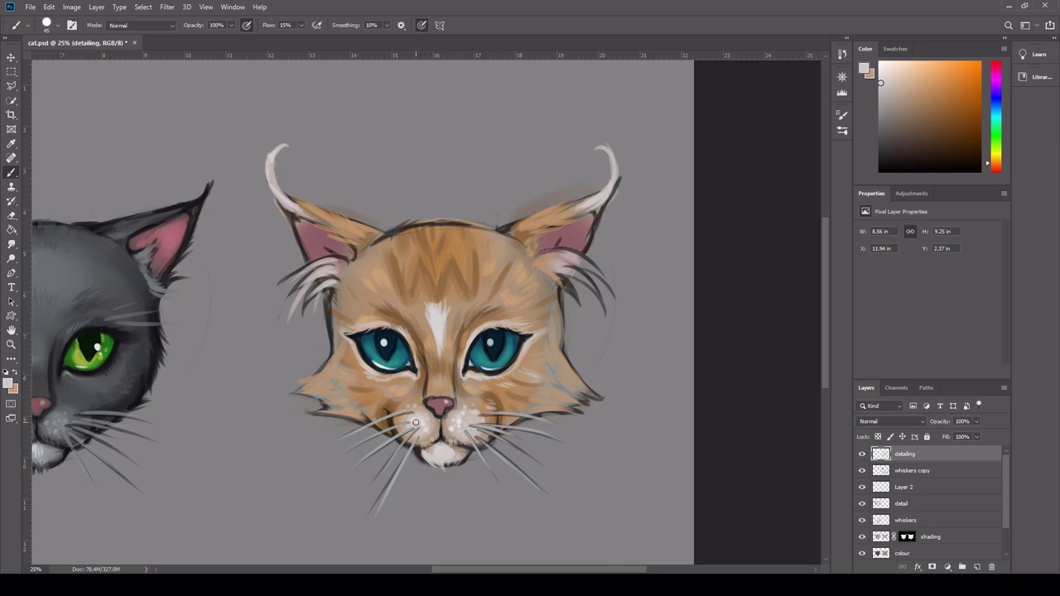
pyautogui.keyDown('alt'); pyautogui.click(329, 267); pyautogui.keyUp('alt')
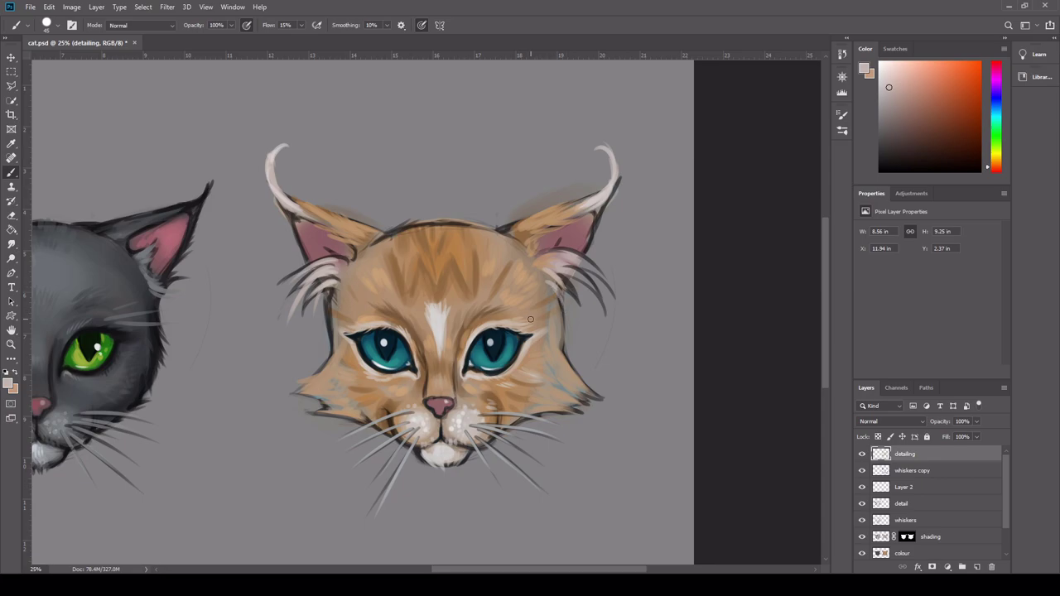
pyautogui.moveTo(543, 275)
pyautogui.mouseDown()
pyautogui.moveTo(560, 294)
pyautogui.moveTo(529, 274)
pyautogui.mouseUp()
pyautogui.moveTo(565, 278); pyautogui.dragTo(539, 293)
pyautogui.moveTo(319, 282); pyautogui.dragTo(350, 277)
# Brighten the insides of the tabby's ears with the pink sampled from the black cat's ear
pyautogui.keyDown('alt'); pyautogui.click(339, 212); pyautogui.keyUp('alt')
pyautogui.keyDown('alt'); pyautogui.click(186, 231); pyautogui.keyUp('alt')
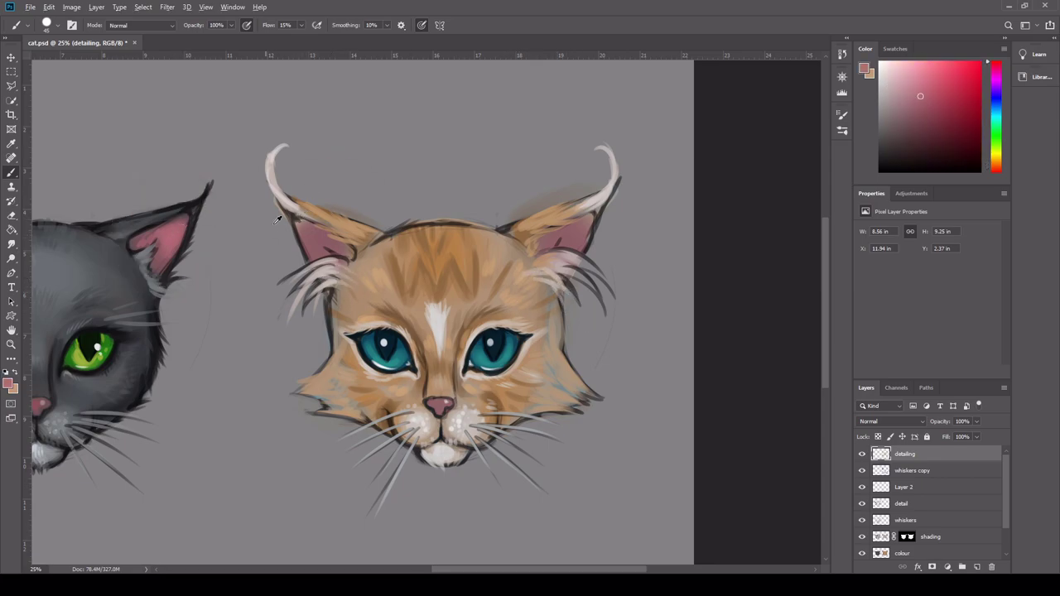
pyautogui.moveTo(547, 244); pyautogui.dragTo(590, 229)
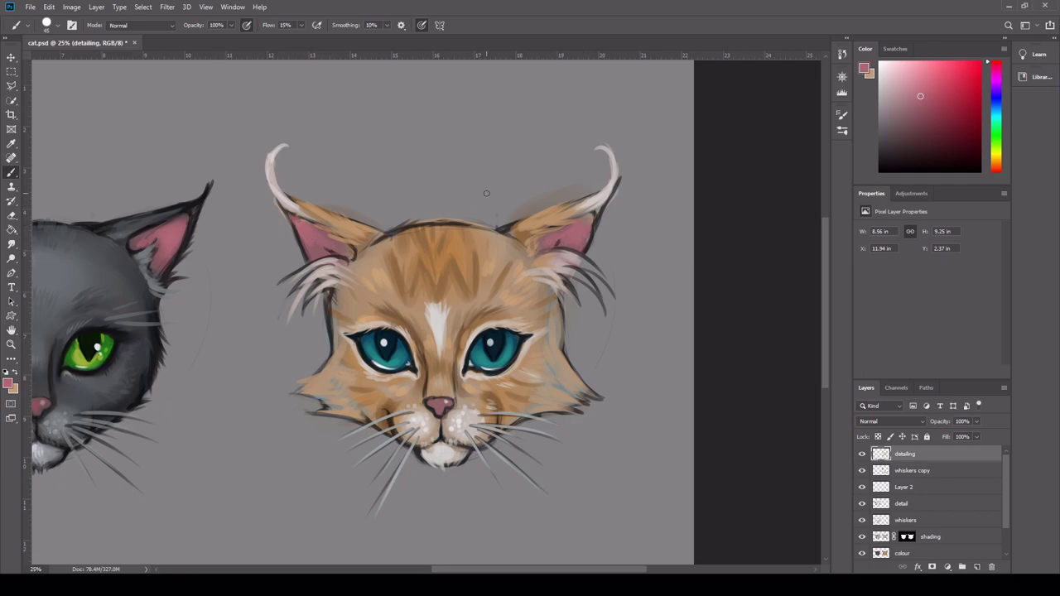
# Paint short fur strokes over the outline at the top of the head with colours sampled from the forehead
pyautogui.keyDown('alt'); pyautogui.click(414, 245); pyautogui.keyUp('alt')
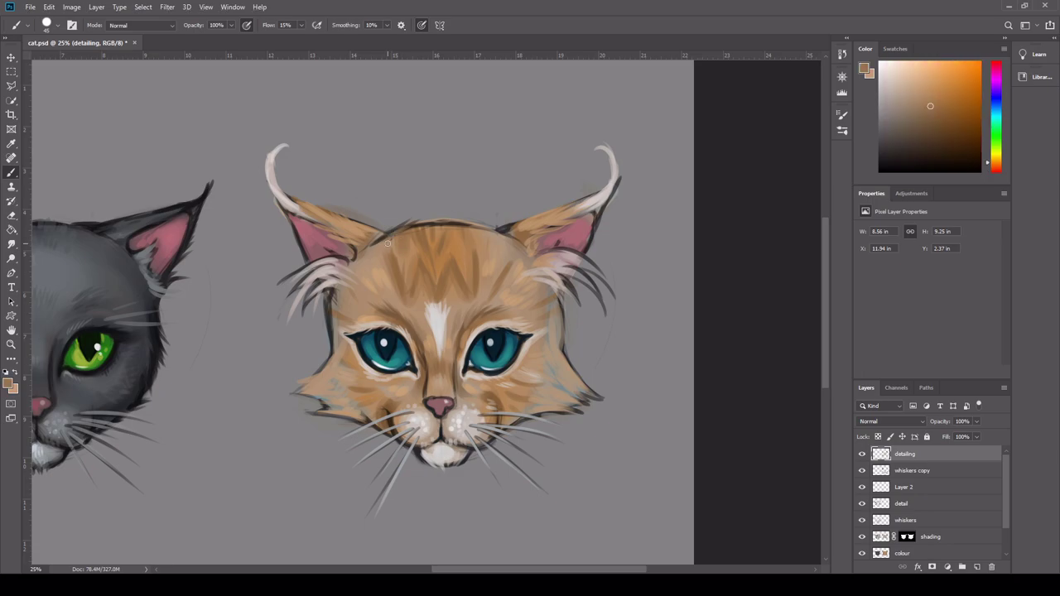
pyautogui.moveTo(414, 226)
pyautogui.mouseDown()
pyautogui.moveTo(449, 222)
pyautogui.moveTo(398, 229)
pyautogui.moveTo(445, 216)
pyautogui.moveTo(495, 226)
pyautogui.mouseUp()
pyautogui.keyDown('alt'); pyautogui.click(487, 239); pyautogui.keyUp('alt')
pyautogui.keyDown('alt'); pyautogui.click(485, 237); pyautogui.keyUp('alt')
# Strengthen the outline along the right side of the face and lower right cheek with the sampled dark outline colour
pyautogui.keyDown('alt'); pyautogui.click(501, 225); pyautogui.keyUp('alt')
pyautogui.moveTo(554, 295); pyautogui.dragTo(585, 379)
pyautogui.moveTo(548, 411); pyautogui.dragTo(596, 420)
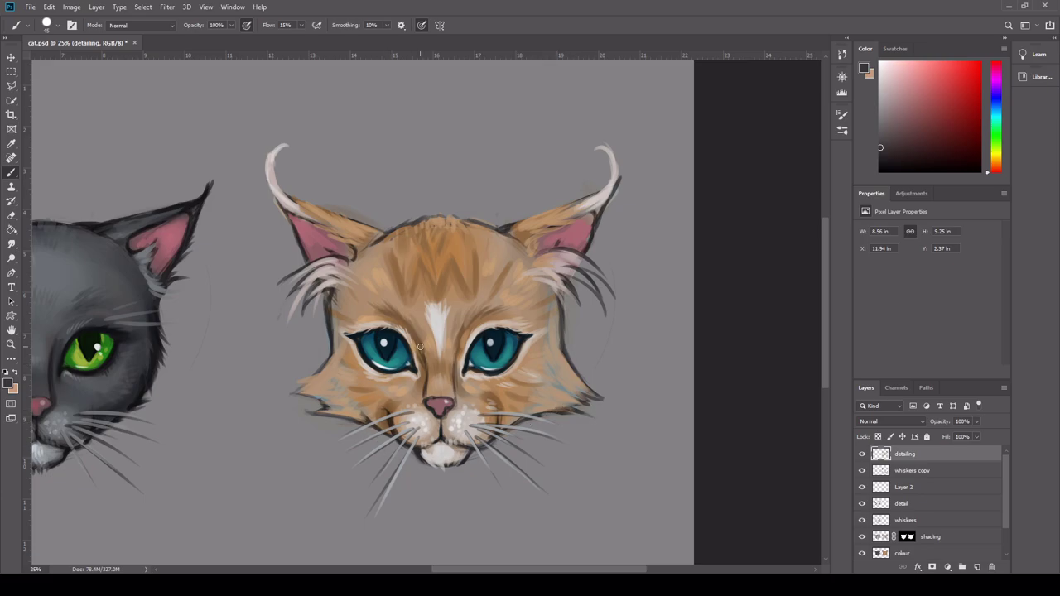
# Paint bright turquoise highlights in both irises, saving the file along the way
pyautogui.keyDown('alt'); pyautogui.click(379, 351); pyautogui.keyUp('alt')
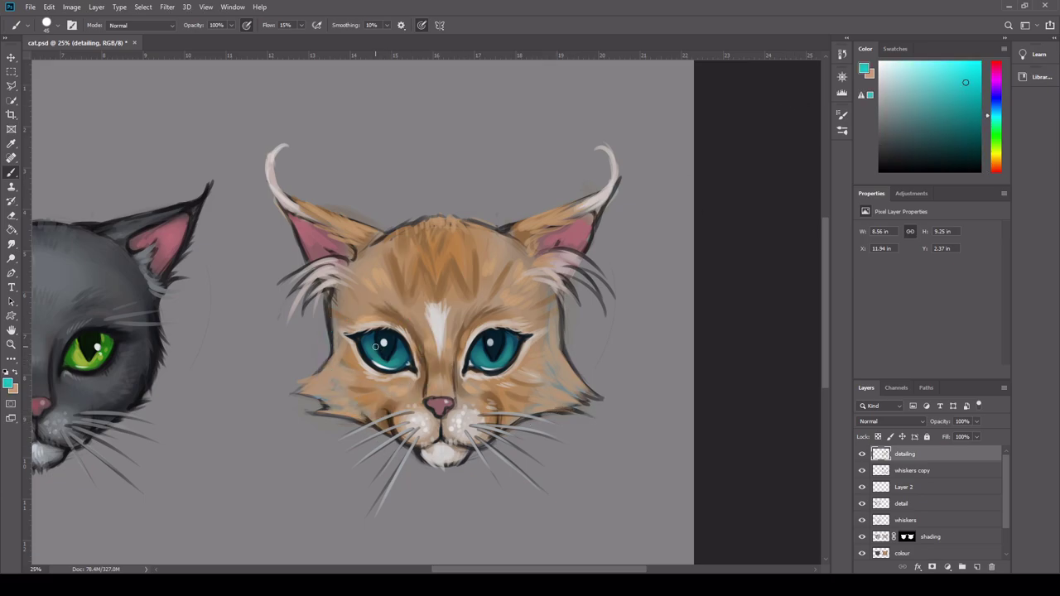
pyautogui.moveTo(372, 338)
pyautogui.mouseDown()
pyautogui.moveTo(388, 364)
pyautogui.moveTo(401, 339)
pyautogui.mouseUp()
pyautogui.hotkey('ctrl', 's')
pyautogui.moveTo(482, 348)
pyautogui.mouseDown()
pyautogui.moveTo(500, 356)
pyautogui.moveTo(492, 370)
pyautogui.mouseUp()
# Add bright green accents to the tabby's eyes, fit the whole canvas in view and save the file
pyautogui.click(996, 136)
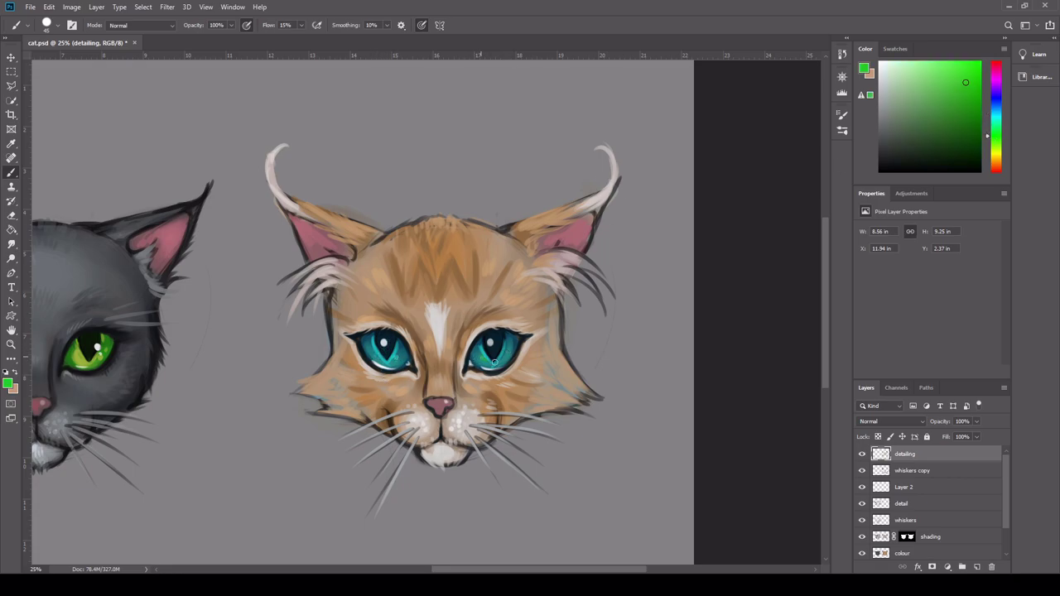
pyautogui.moveTo(493, 352); pyautogui.dragTo(494, 343)
pyautogui.press('z')
pyautogui.hotkey('ctrl', '0')
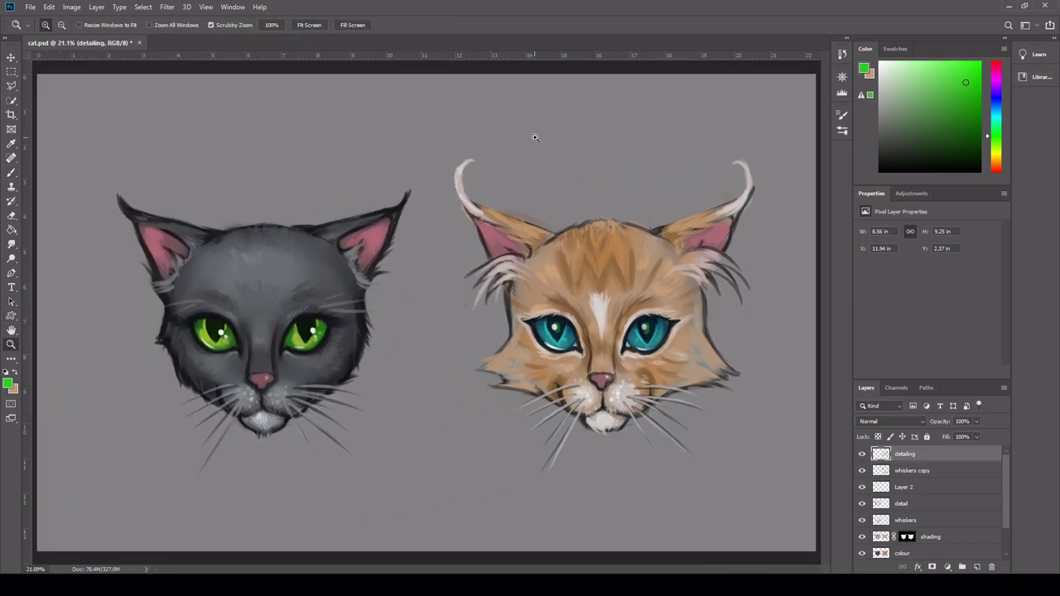
pyautogui.hotkey('ctrl', 's')
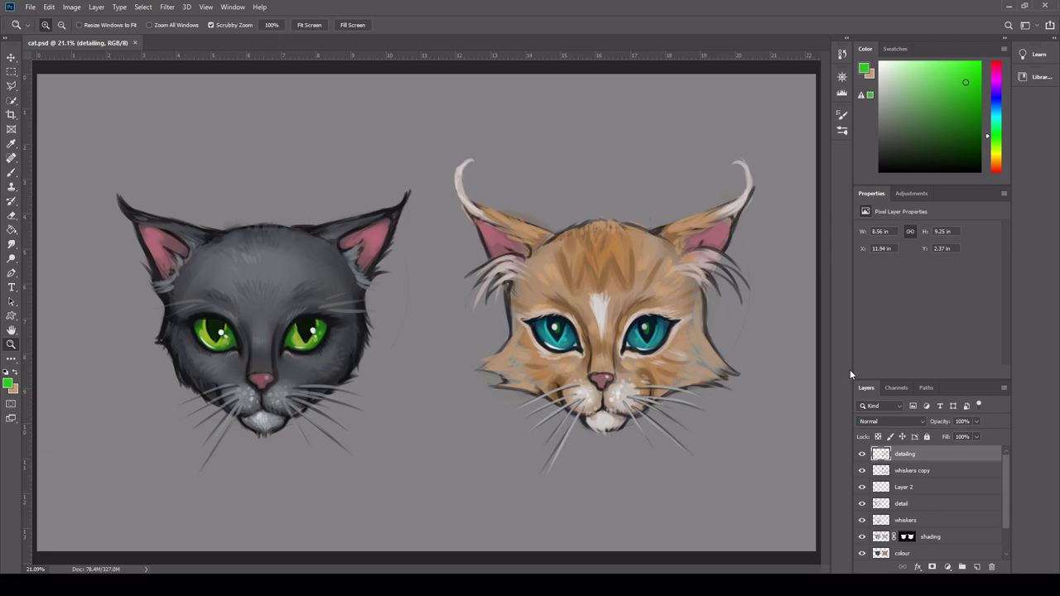